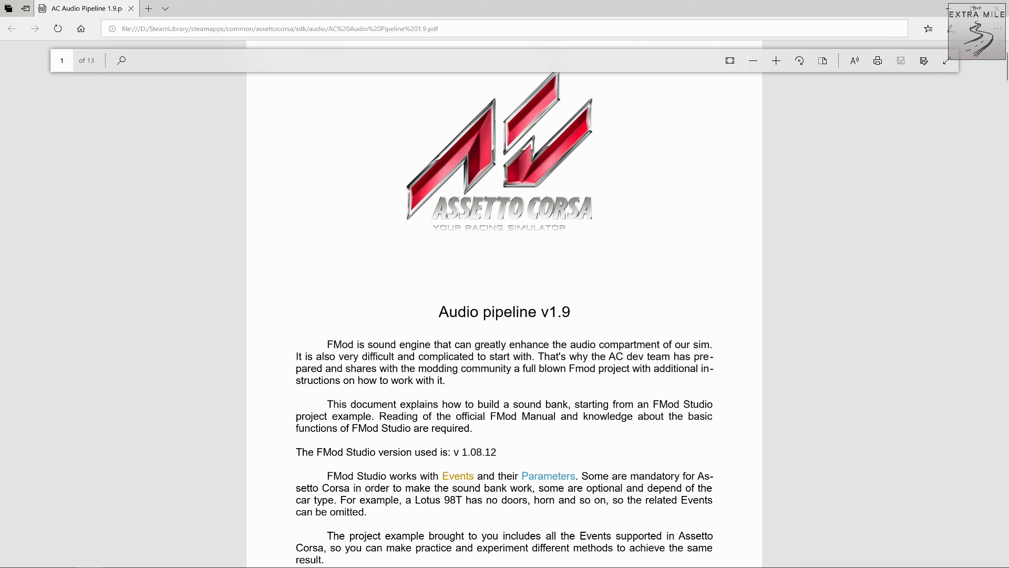
Step: Read the AC Audio Pipeline 1.9 guide from its introduction to the table of events and parameters
{"action": "scroll", "coordinate": [504, 305], "scroll_direction": "up", "scroll_amount": 1}
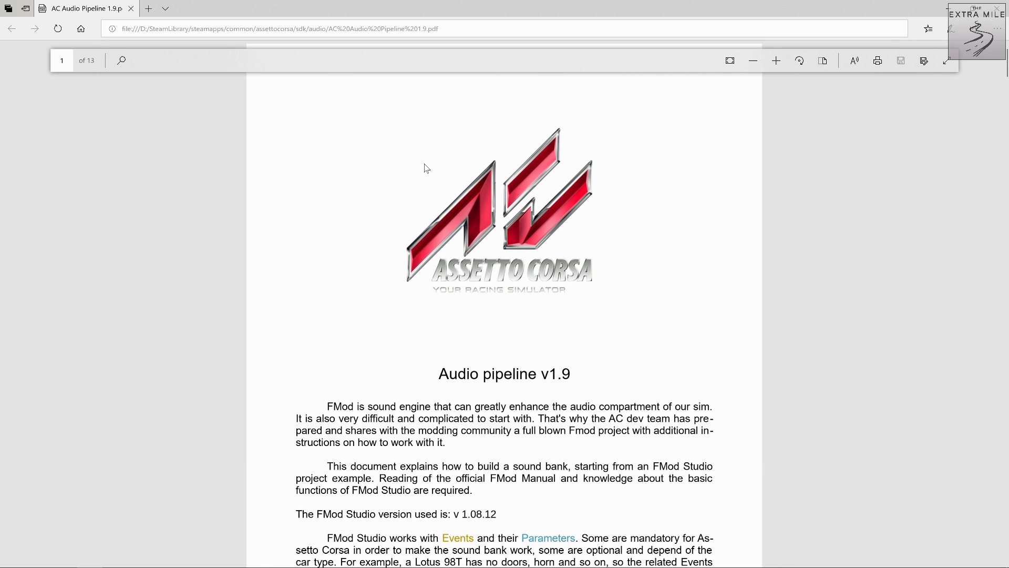
{"action": "scroll", "coordinate": [518, 233], "scroll_direction": "down", "scroll_amount": 3}
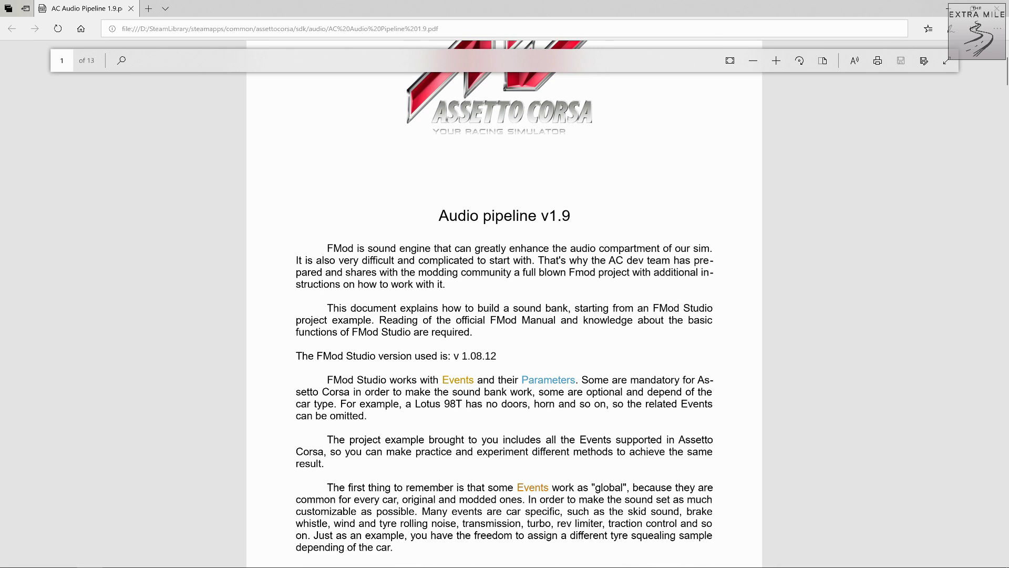
{"action": "scroll", "coordinate": [504, 305], "scroll_direction": "down", "scroll_amount": 10}
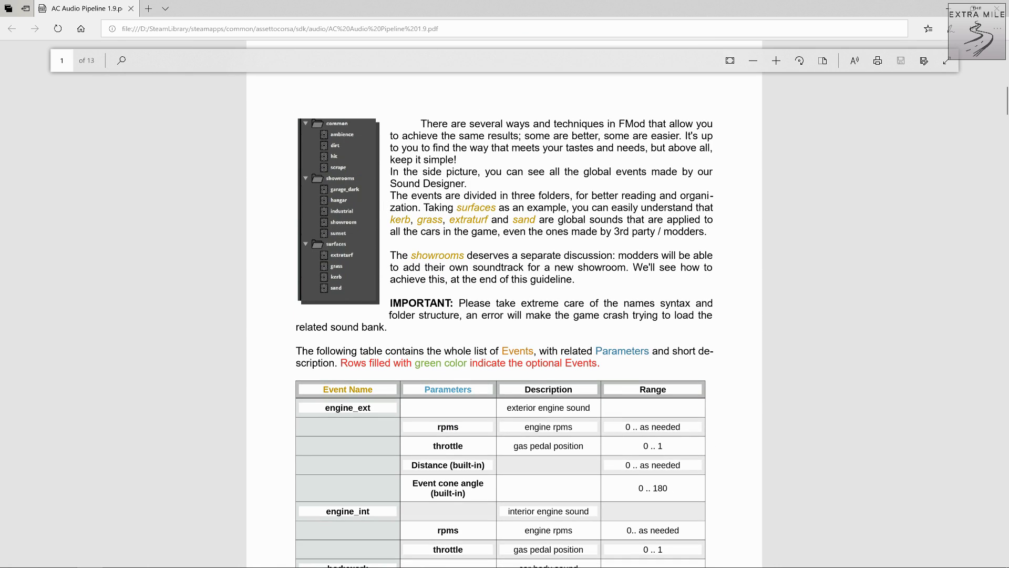
Step: Switch to File Explorer and open the ac_fmod_sdk_1_9 project from assettocorsa/sdk/audio/ac_fmod_sdk_1_9 in FMOD Studio
{"action": "key", "text": "alt+Tab"}
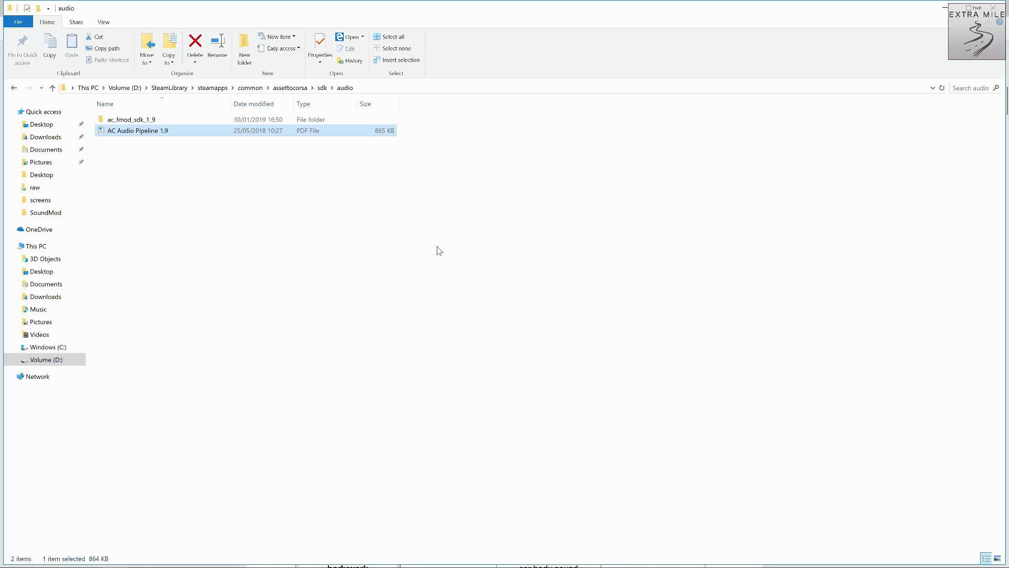
{"action": "left_click", "coordinate": [290, 87]}
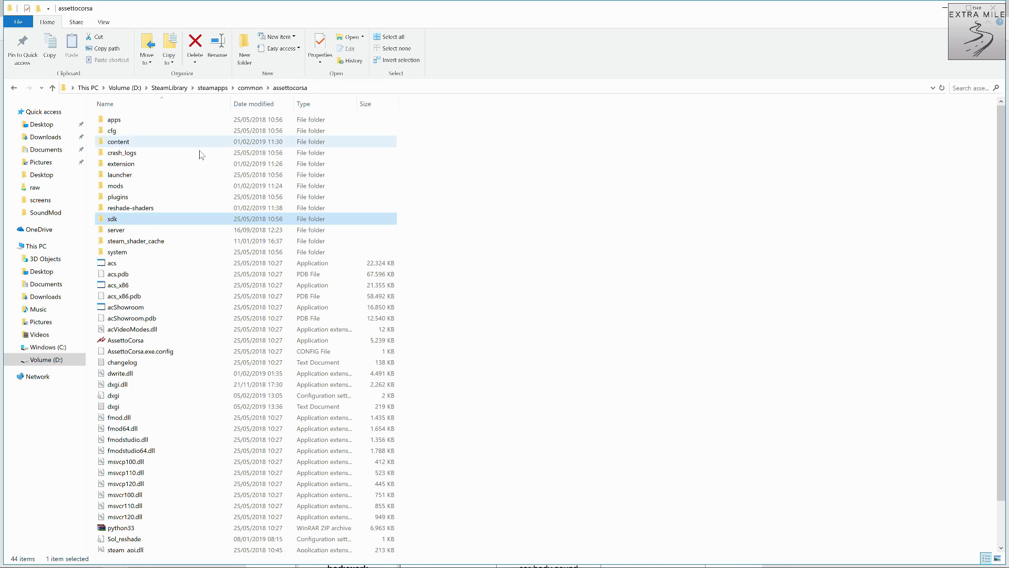
{"action": "double_click", "coordinate": [143, 220]}
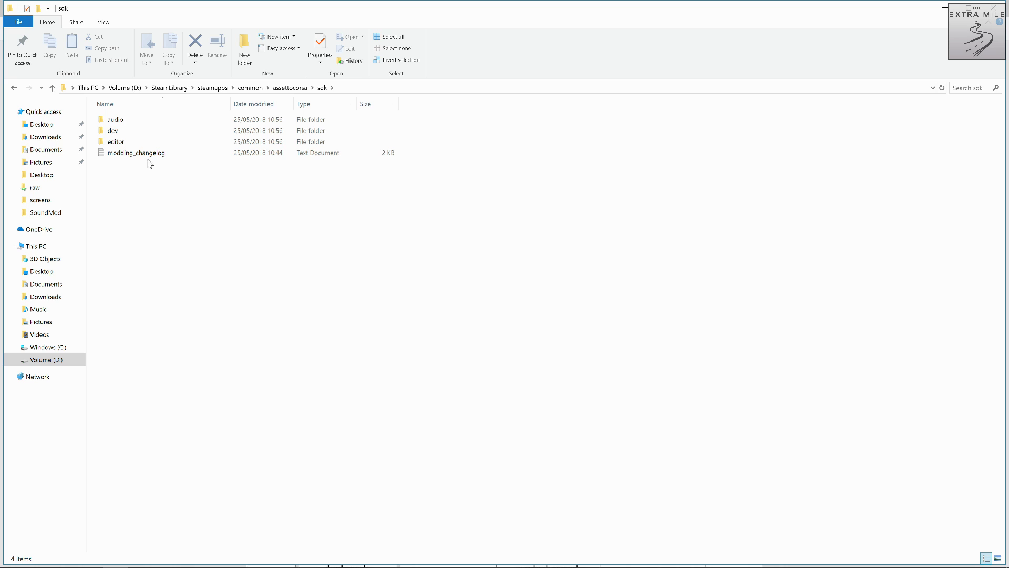
{"action": "double_click", "coordinate": [126, 121]}
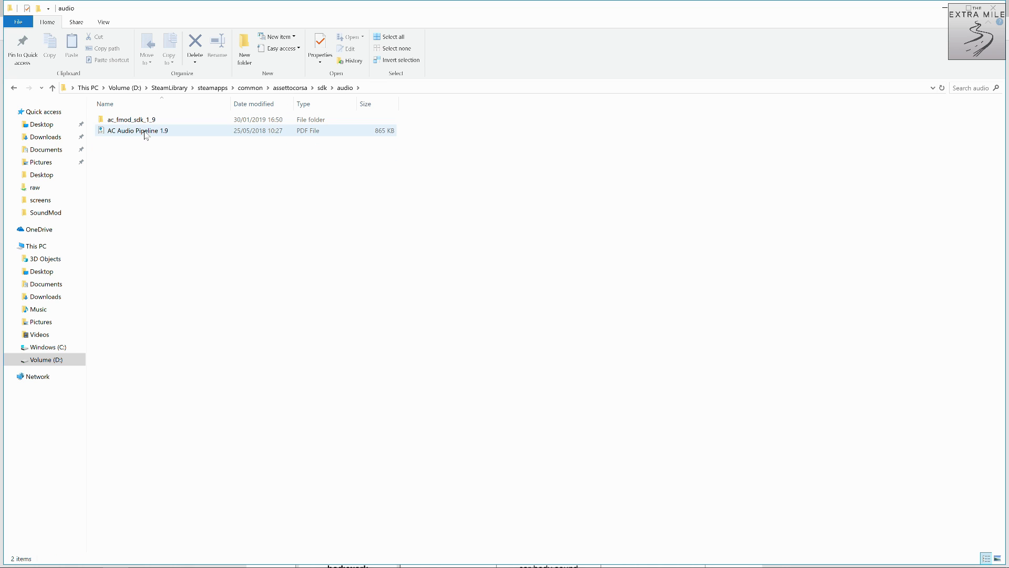
{"action": "double_click", "coordinate": [139, 119]}
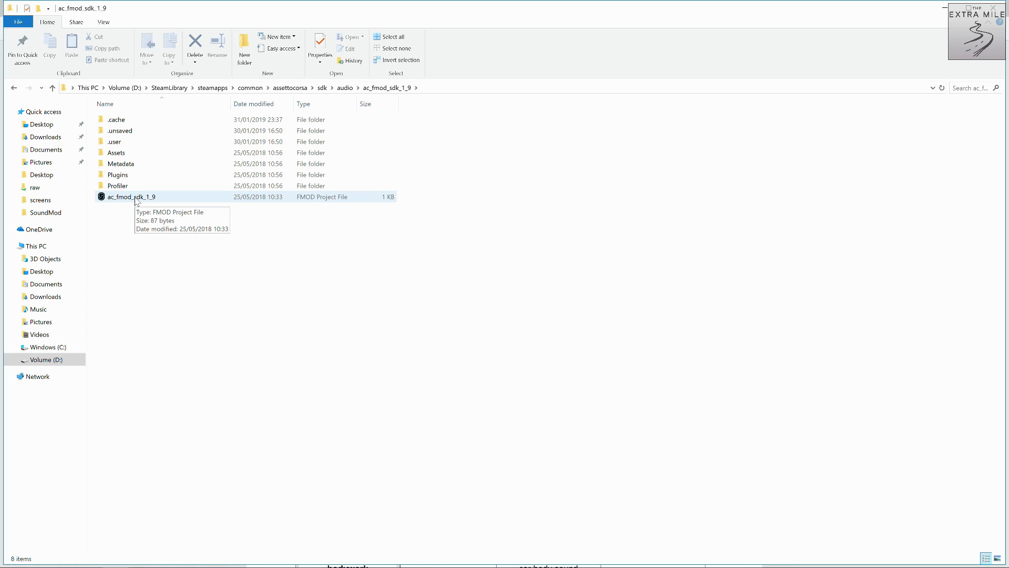
{"action": "double_click", "coordinate": [136, 198]}
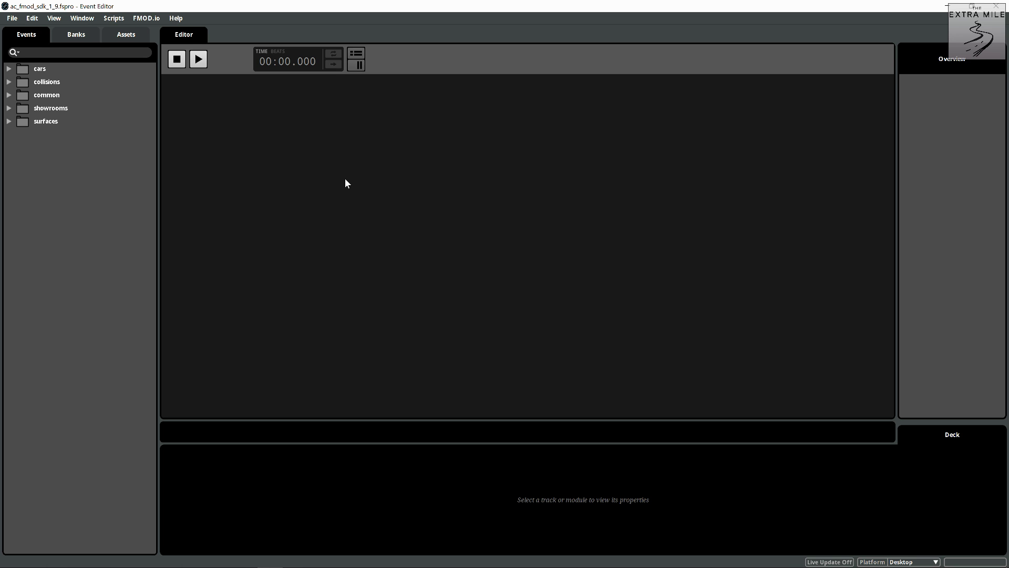
Step: Expand the cars/tatuusfa1 event folder and play the backfire_ext event
{"action": "left_click", "coordinate": [9, 69]}
{"action": "left_click", "coordinate": [19, 81]}
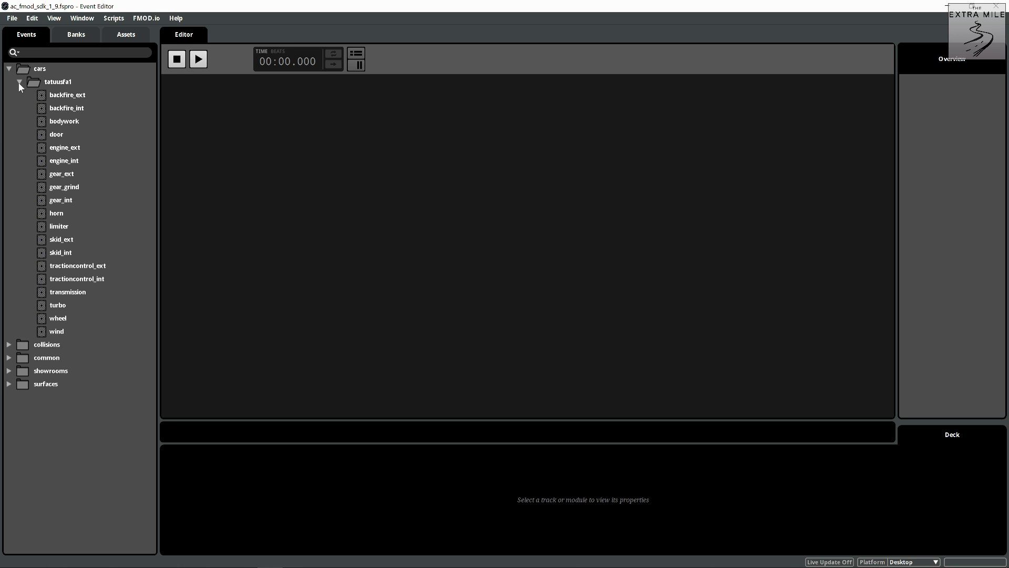
{"action": "left_click", "coordinate": [63, 98]}
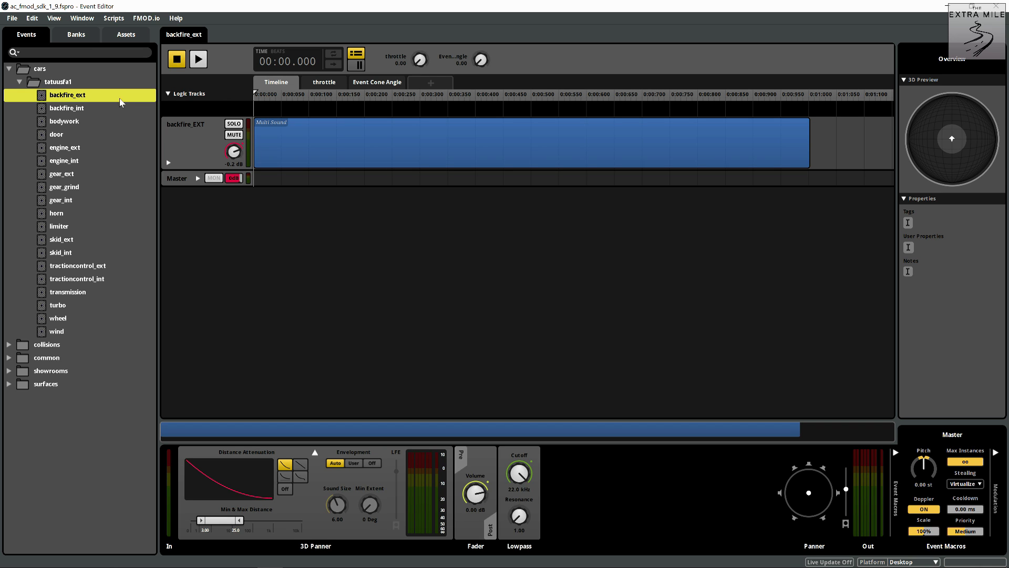
{"action": "left_click", "coordinate": [198, 60]}
{"action": "left_click", "coordinate": [198, 60]}
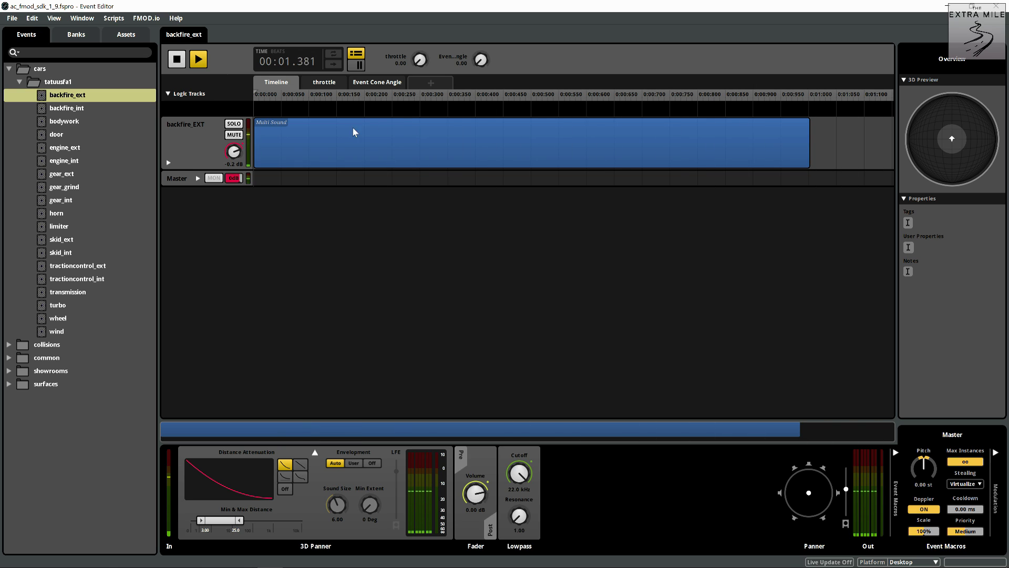
Step: Examine the playlist of the Multi Sound on the backfire_EXT track, including the waveform of backfireEXT_7
{"action": "left_click", "coordinate": [316, 139]}
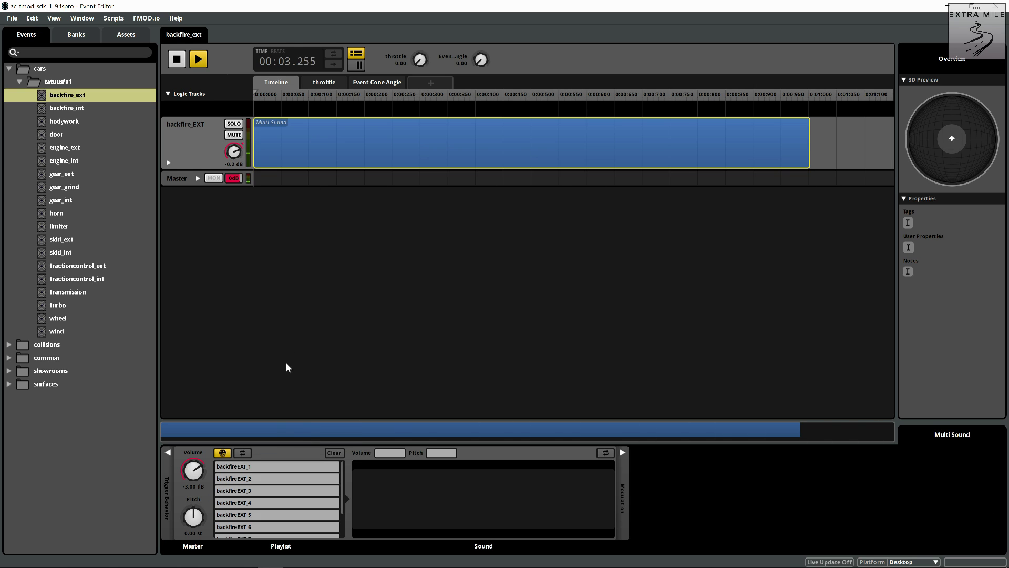
{"action": "scroll", "coordinate": [275, 478], "scroll_direction": "down", "scroll_amount": 3}
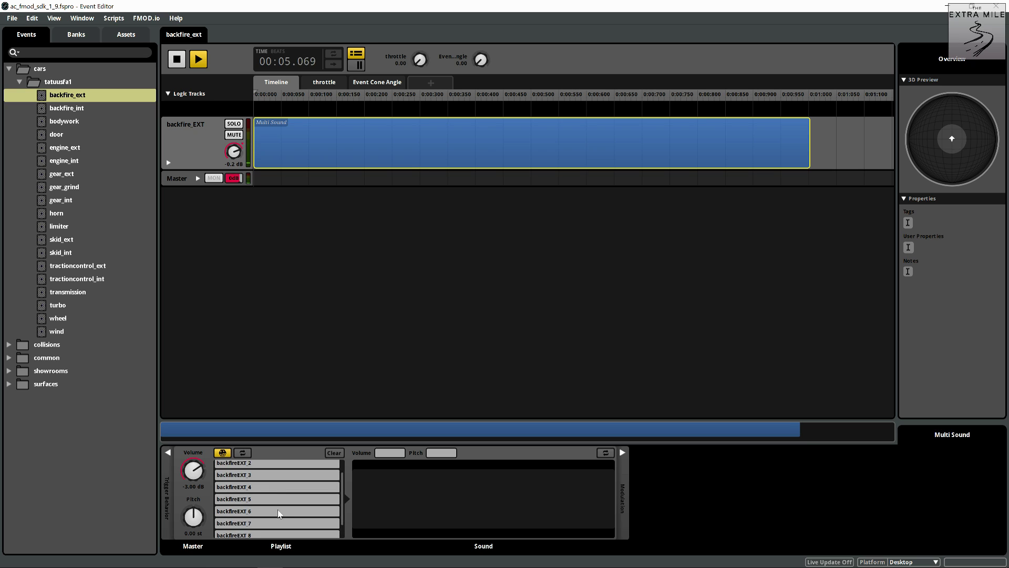
{"action": "scroll", "coordinate": [279, 519], "scroll_direction": "up", "scroll_amount": 3}
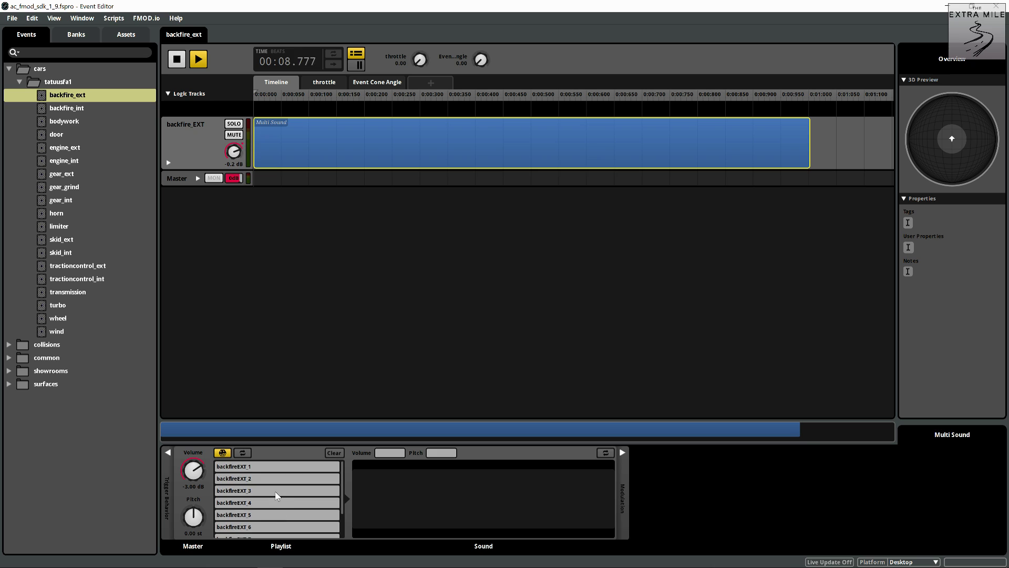
{"action": "scroll", "coordinate": [276, 495], "scroll_direction": "down", "scroll_amount": 3}
{"action": "left_click", "coordinate": [249, 532]}
{"action": "left_click", "coordinate": [272, 519]}
{"action": "left_click", "coordinate": [284, 506]}
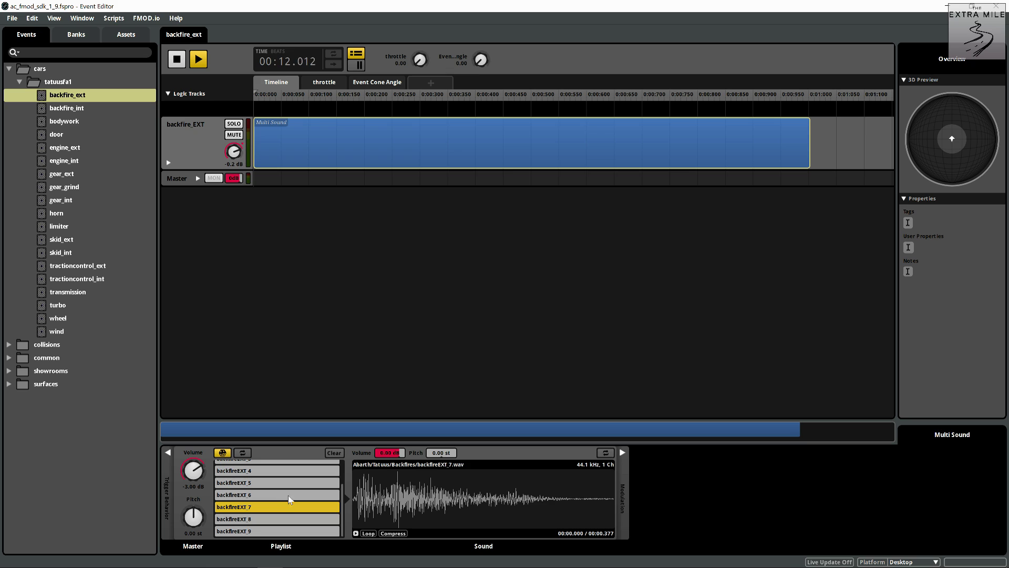
Step: Audition the backfireEXT_7, backfireEXT_8 and backfireEXT_9 samples from the playlist one after another
{"action": "left_click", "coordinate": [355, 533]}
{"action": "left_click", "coordinate": [300, 519]}
{"action": "left_click", "coordinate": [355, 533]}
{"action": "left_click", "coordinate": [356, 533]}
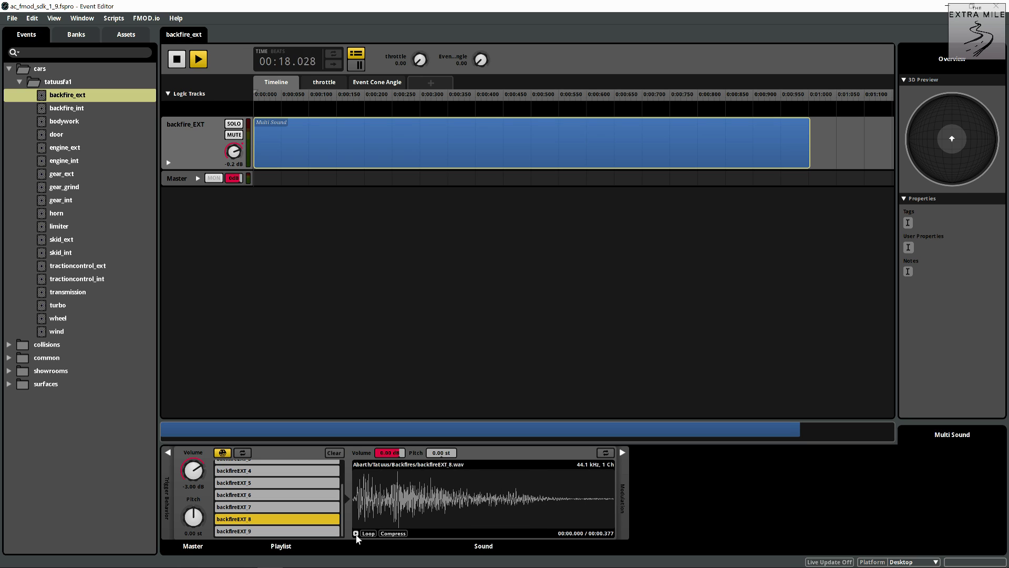
{"action": "left_click", "coordinate": [323, 531]}
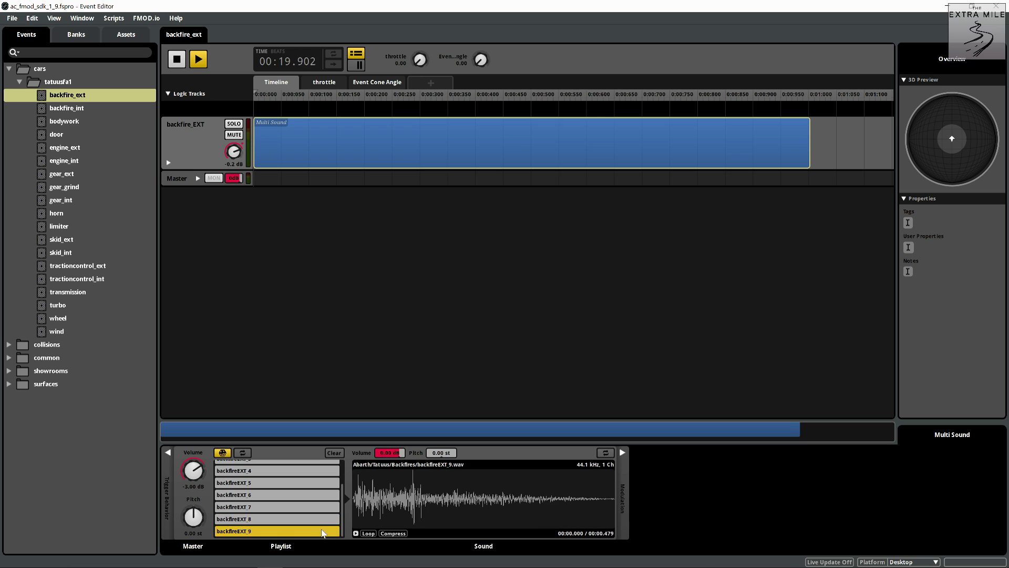
{"action": "left_click", "coordinate": [356, 533]}
Step: Audition backfireEXT_6 and backfireEXT_5, and compare their waveforms with backfireEXT_7 and backfireEXT_8
{"action": "left_click", "coordinate": [295, 501]}
{"action": "left_click", "coordinate": [356, 533]}
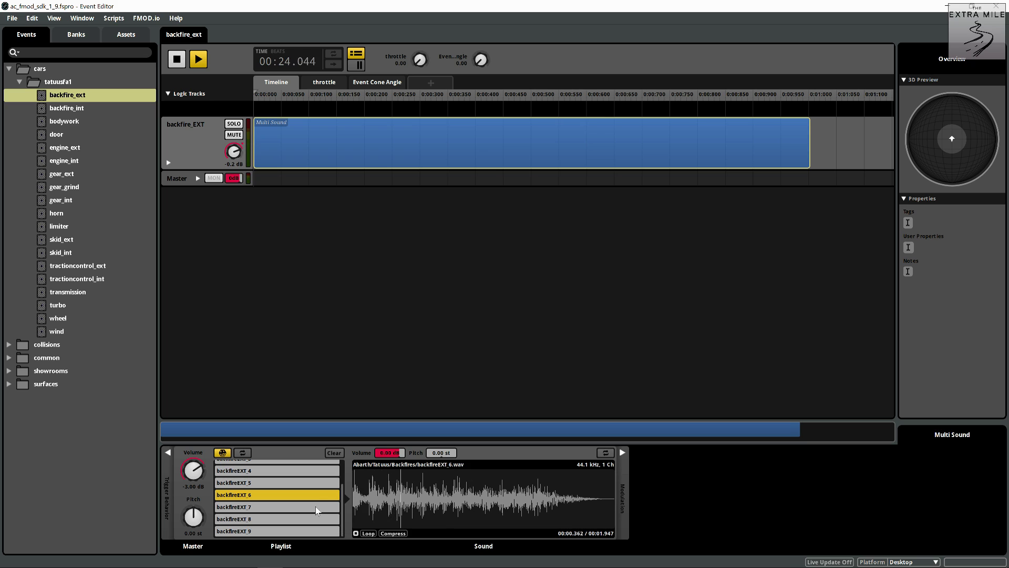
{"action": "left_click", "coordinate": [356, 533]}
{"action": "left_click", "coordinate": [280, 508]}
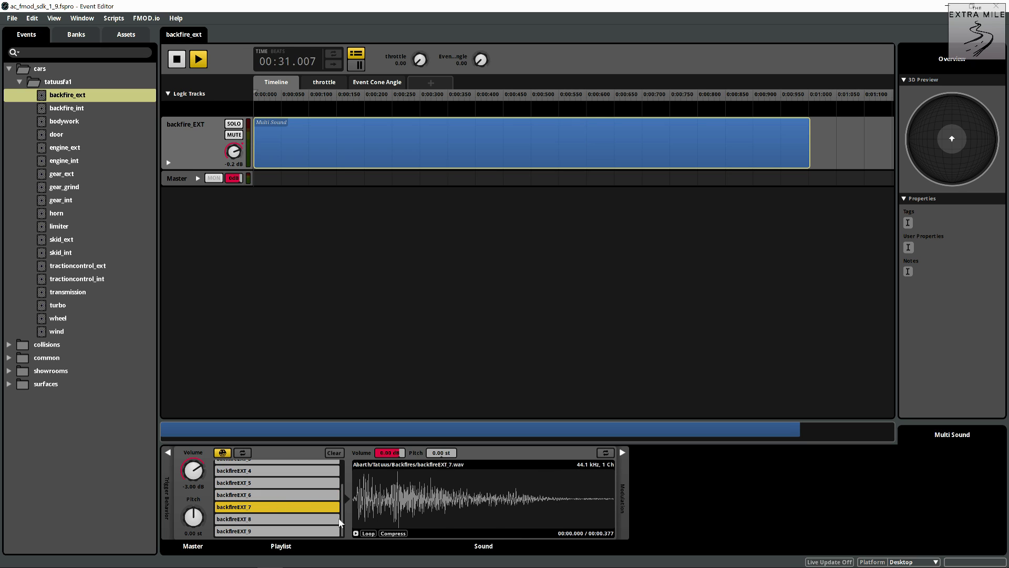
{"action": "left_click", "coordinate": [311, 520]}
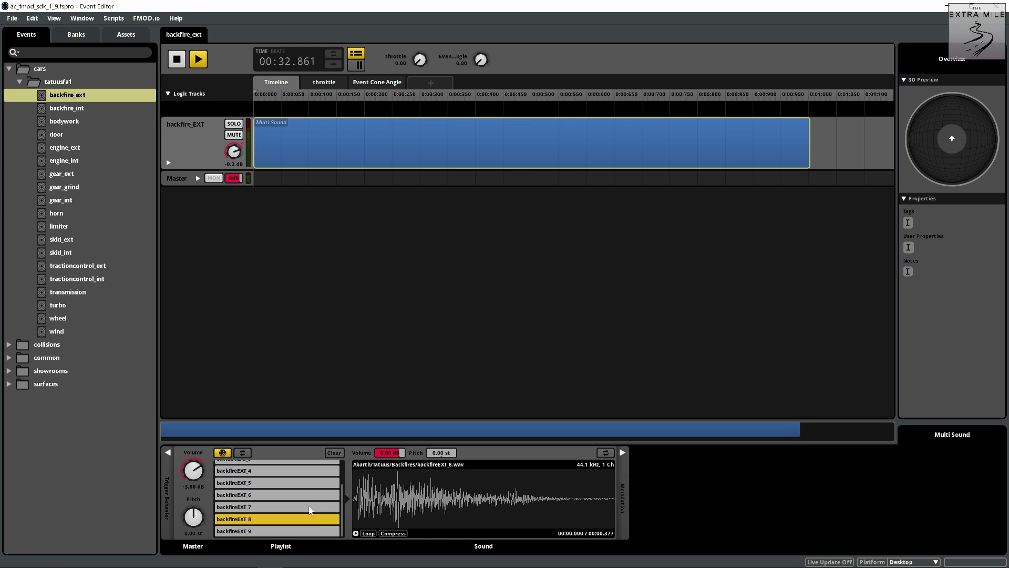
{"action": "left_click", "coordinate": [306, 486]}
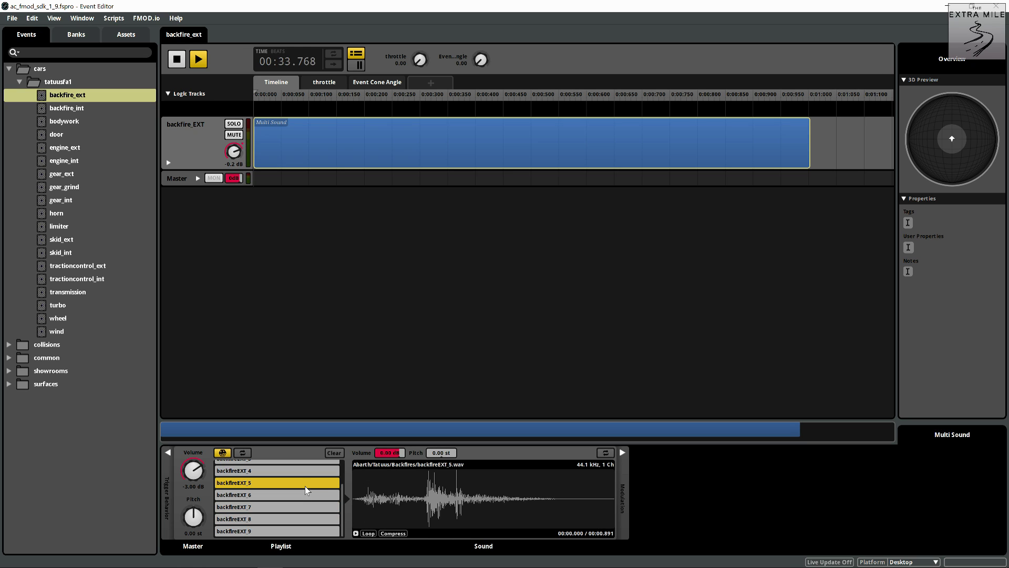
{"action": "left_click", "coordinate": [356, 533]}
Step: Open the engine_int event and examine the 500ss load sounds across its rpms parameter, including the modulation settings of 500_limiter
{"action": "left_click", "coordinate": [66, 152]}
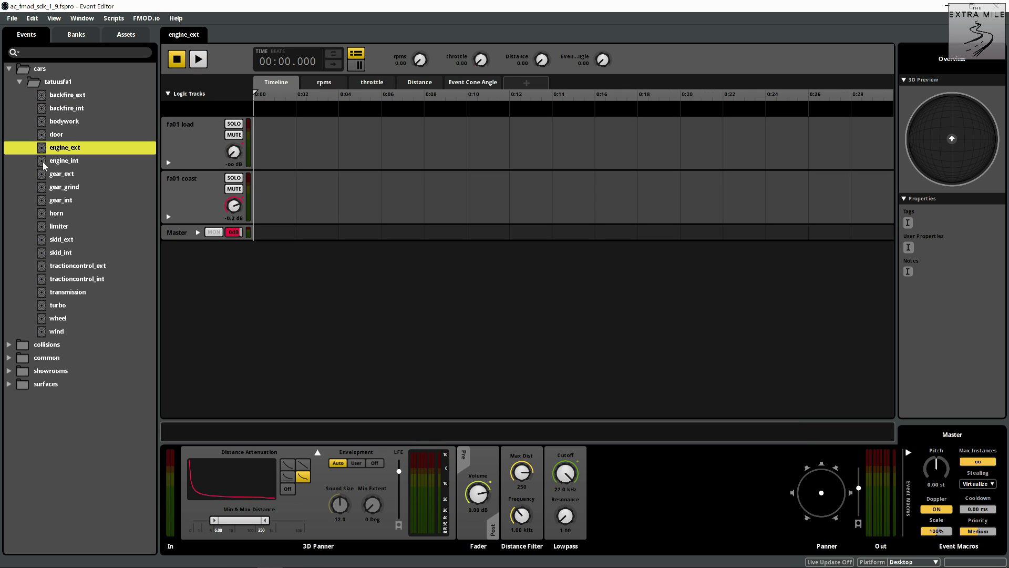
{"action": "left_click", "coordinate": [44, 164]}
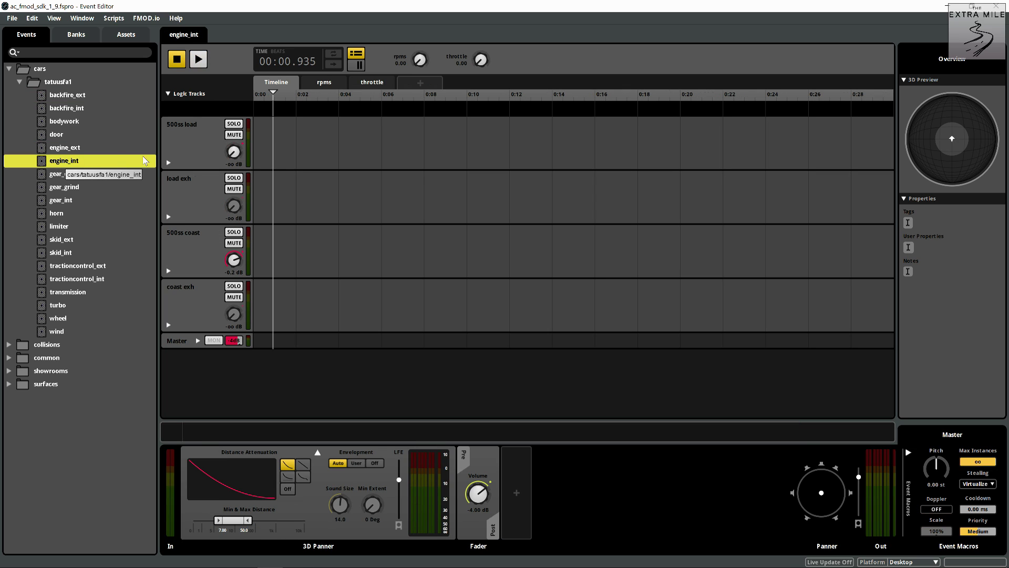
{"action": "left_click", "coordinate": [283, 144]}
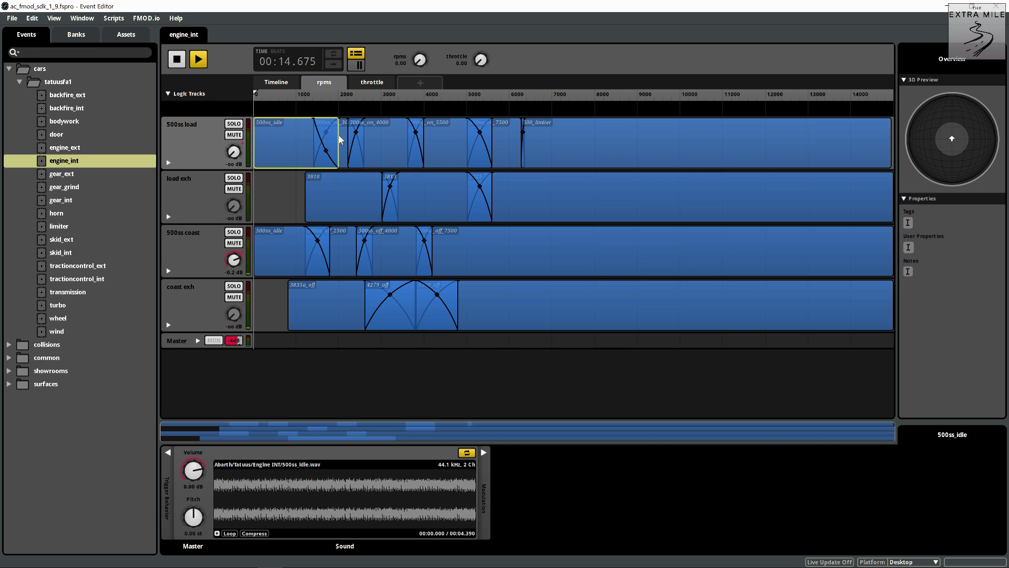
{"action": "left_click", "coordinate": [343, 140]}
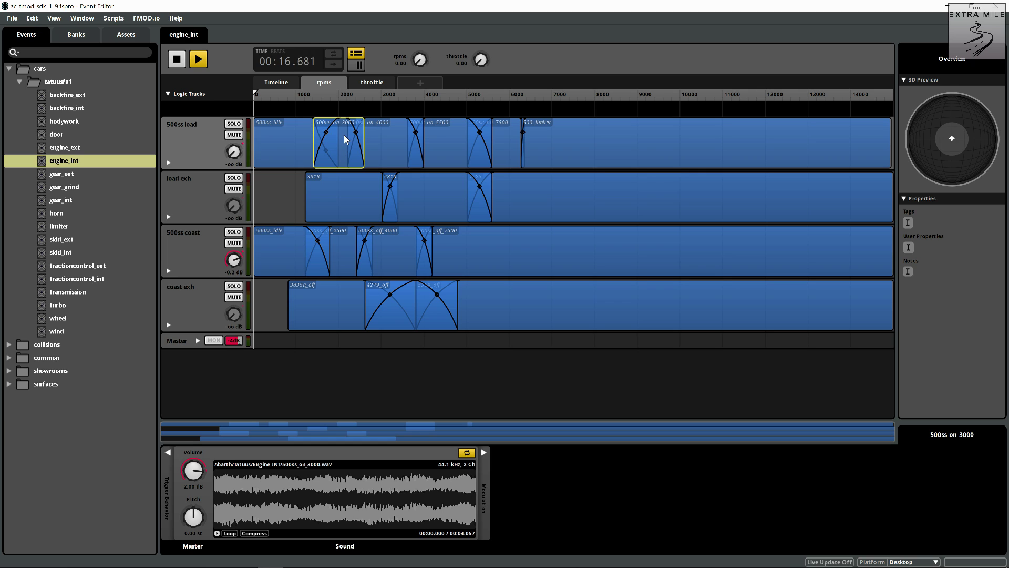
{"action": "left_click", "coordinate": [377, 143]}
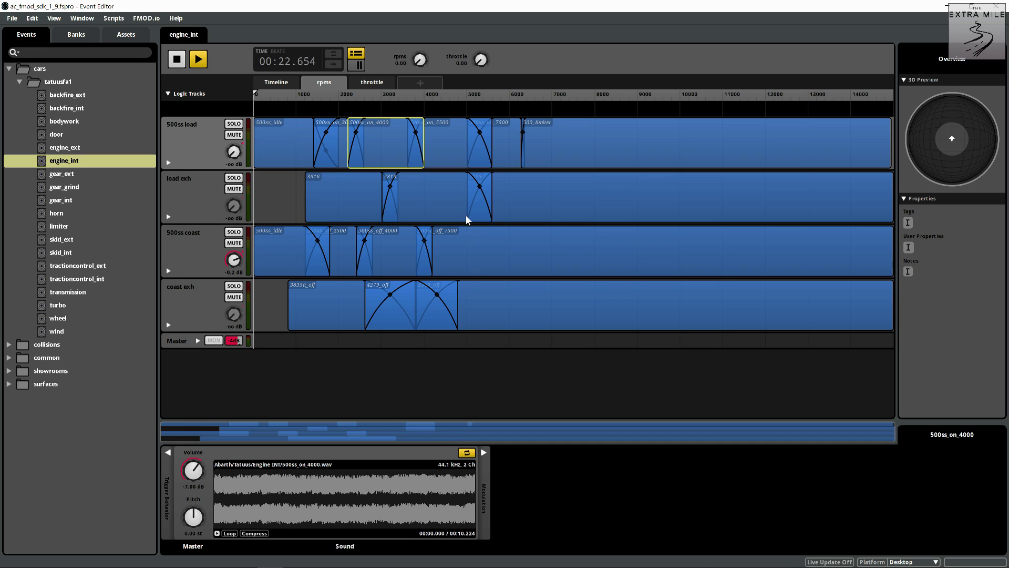
{"action": "left_click", "coordinate": [547, 148]}
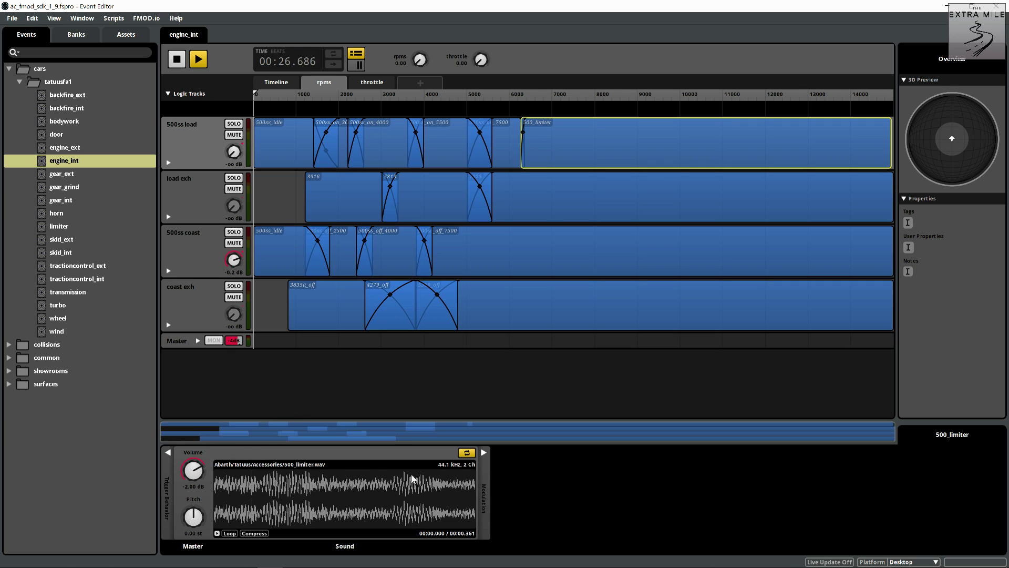
{"action": "left_click", "coordinate": [484, 452]}
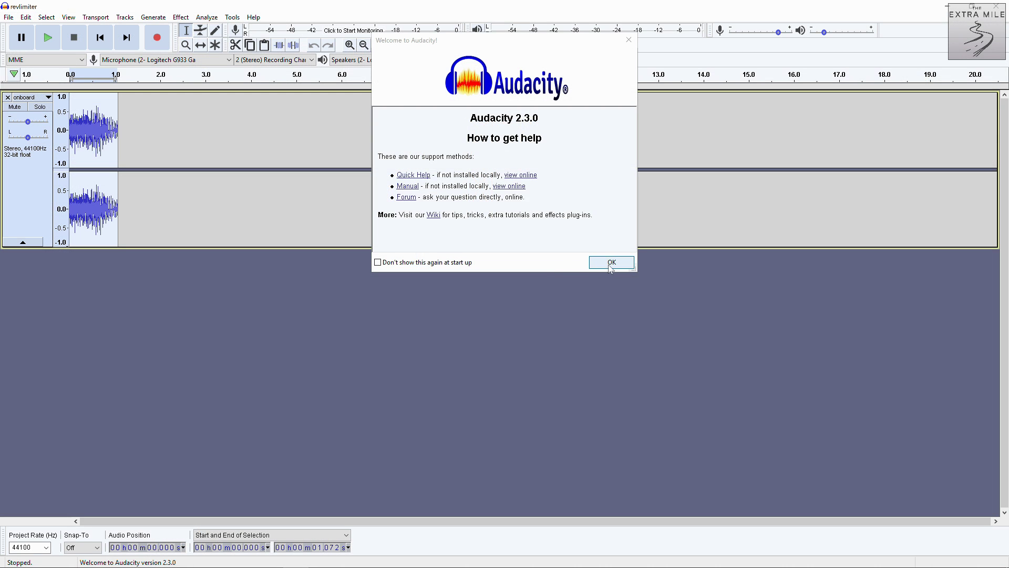
Step: Dismiss Audacity's welcome dialog and play the revlimiter recording several times
{"action": "left_click", "coordinate": [610, 266]}
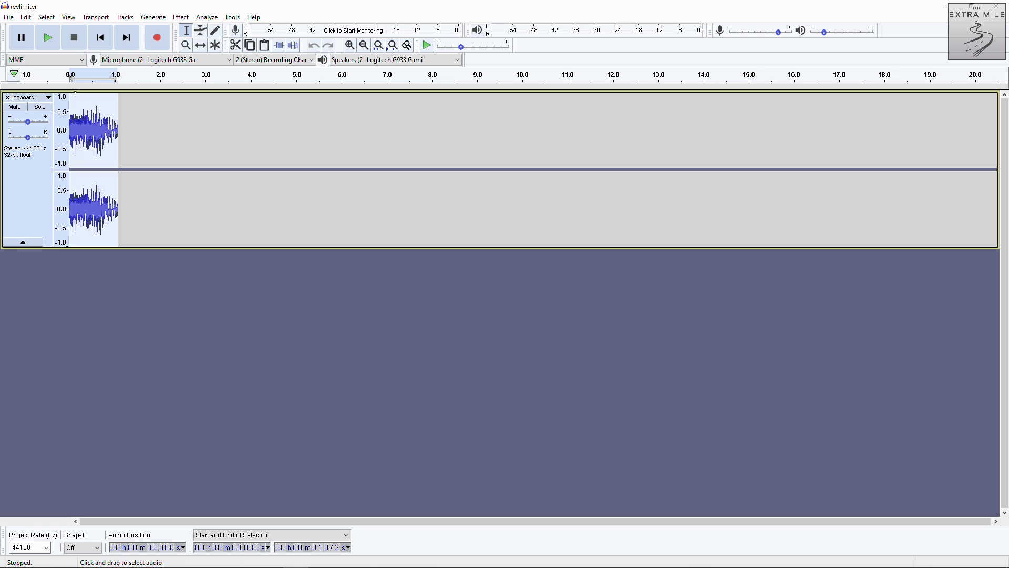
{"action": "left_click", "coordinate": [55, 41]}
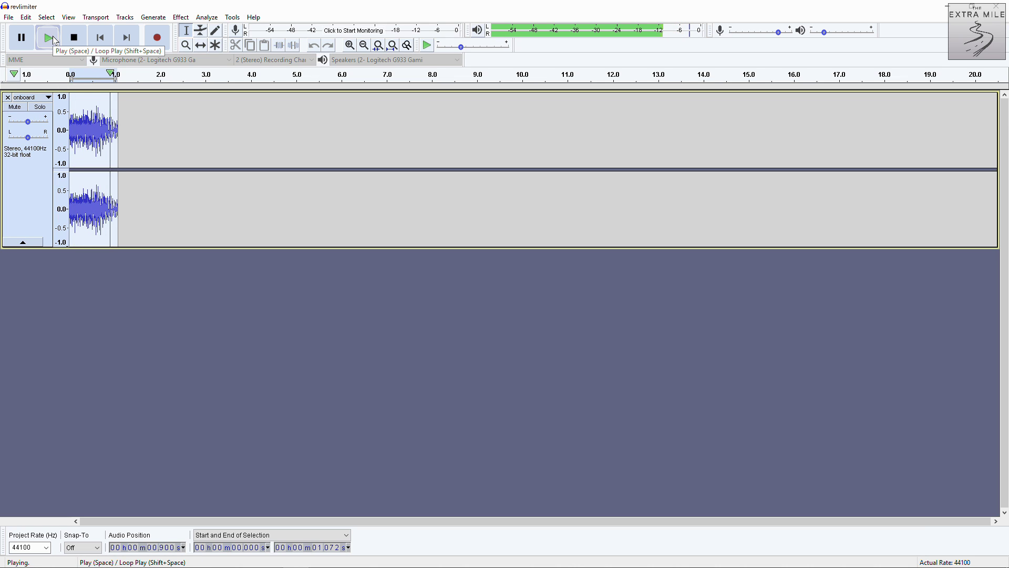
{"action": "left_click", "coordinate": [48, 38]}
{"action": "left_click", "coordinate": [48, 38]}
Step: Switch to FMOD Studio and audition the 500_limiter sample repeatedly for comparison
{"action": "key", "text": "alt+Tab"}
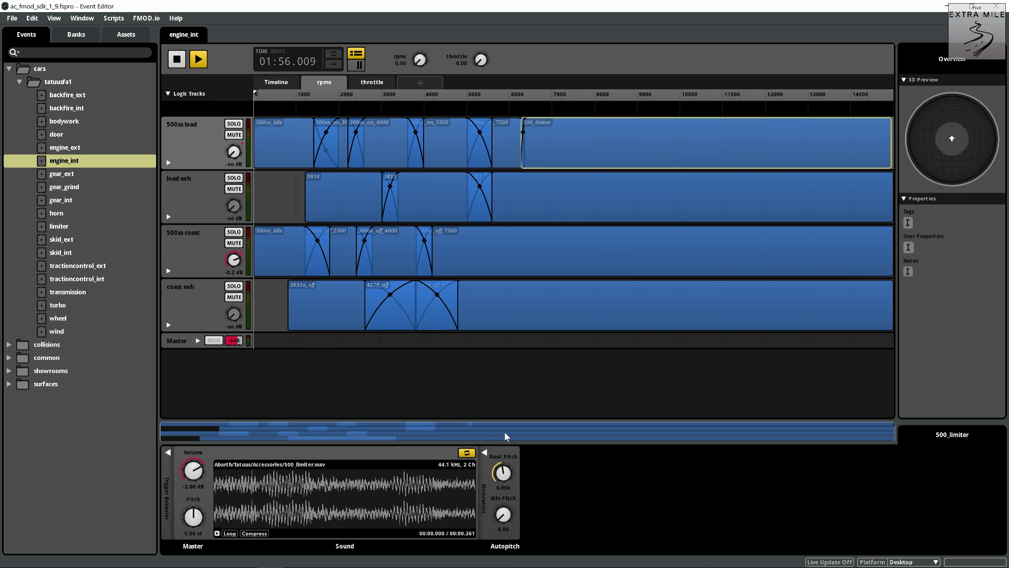
{"action": "left_click", "coordinate": [217, 533]}
{"action": "left_click", "coordinate": [217, 533]}
{"action": "left_click", "coordinate": [217, 533]}
Step: Switch back to Audacity and replay the revlimiter recording to compare it with the FMOD sample
{"action": "key", "text": "alt+Tab"}
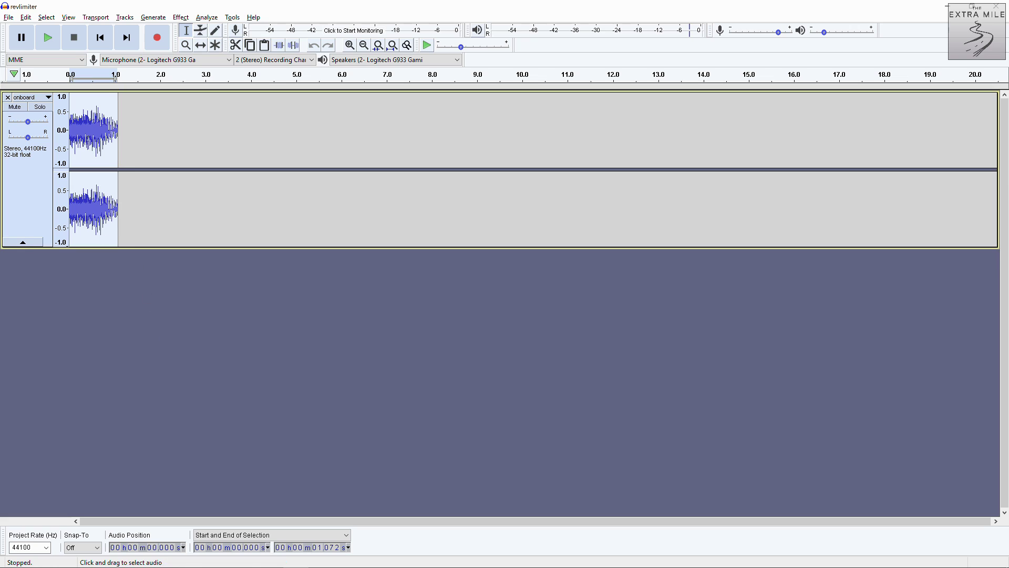
{"action": "left_click", "coordinate": [40, 37]}
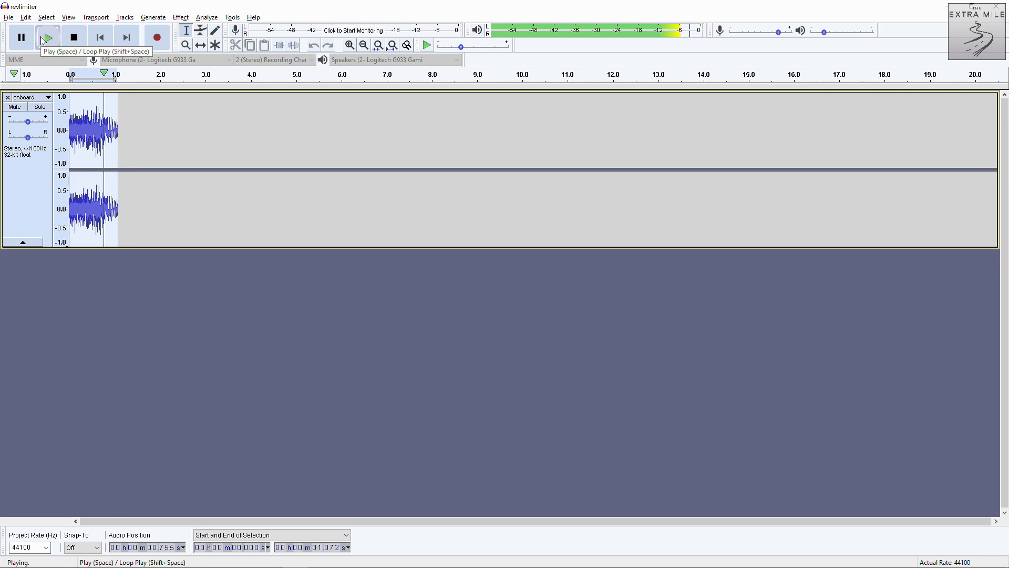
{"action": "left_click", "coordinate": [43, 40]}
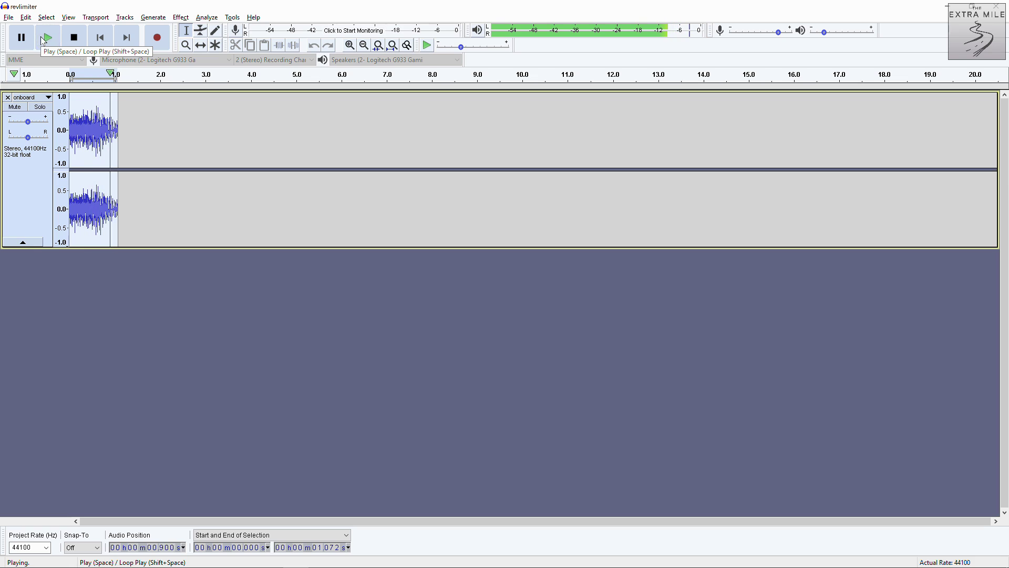
Step: Replay the revlimiter recording, select its section from about 0.255 s to 0.743 s and play that selection
{"action": "left_click", "coordinate": [43, 40]}
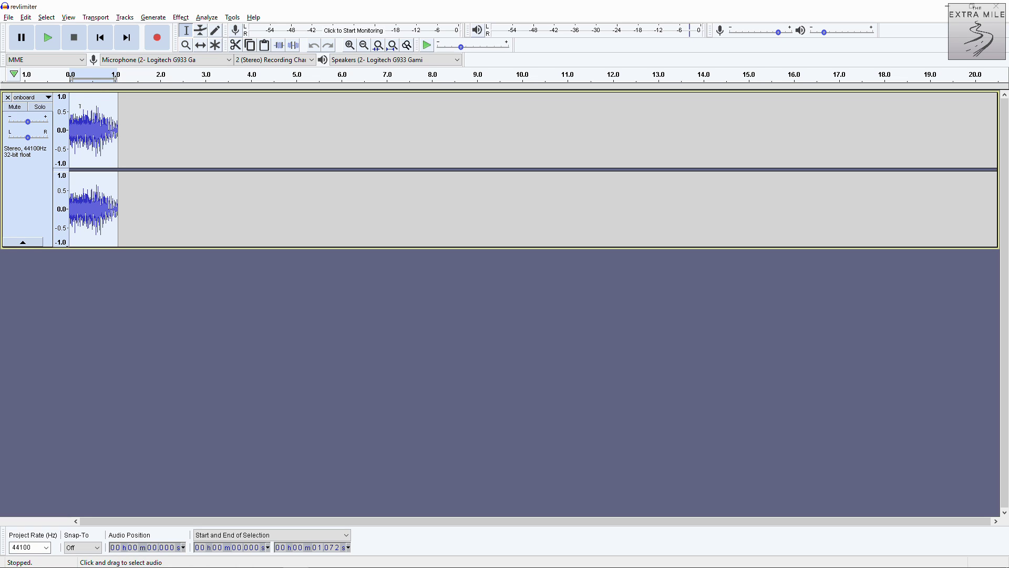
{"action": "left_click_drag", "start_coordinate": [81, 105], "coordinate": [102, 111]}
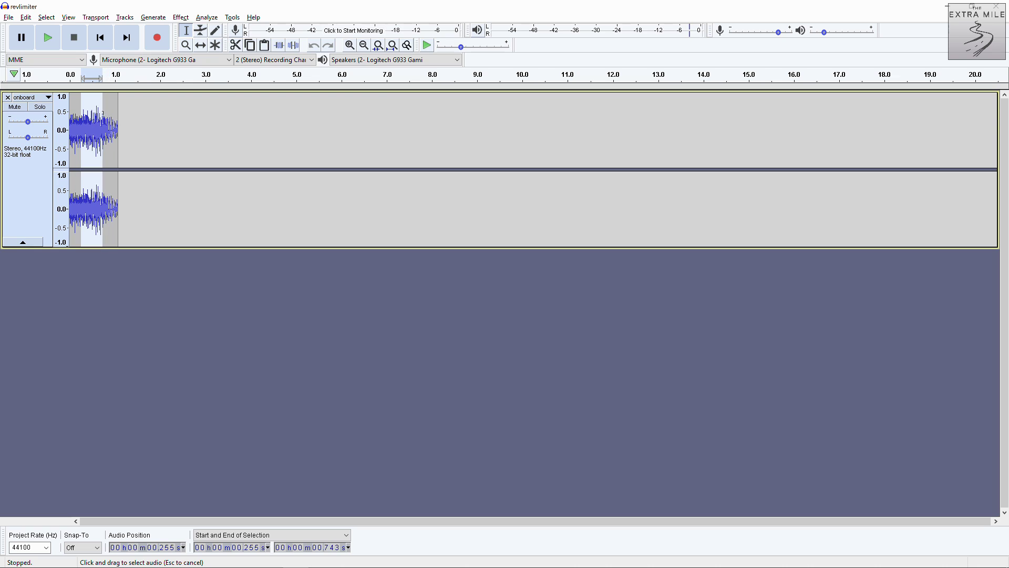
{"action": "left_click", "coordinate": [48, 37]}
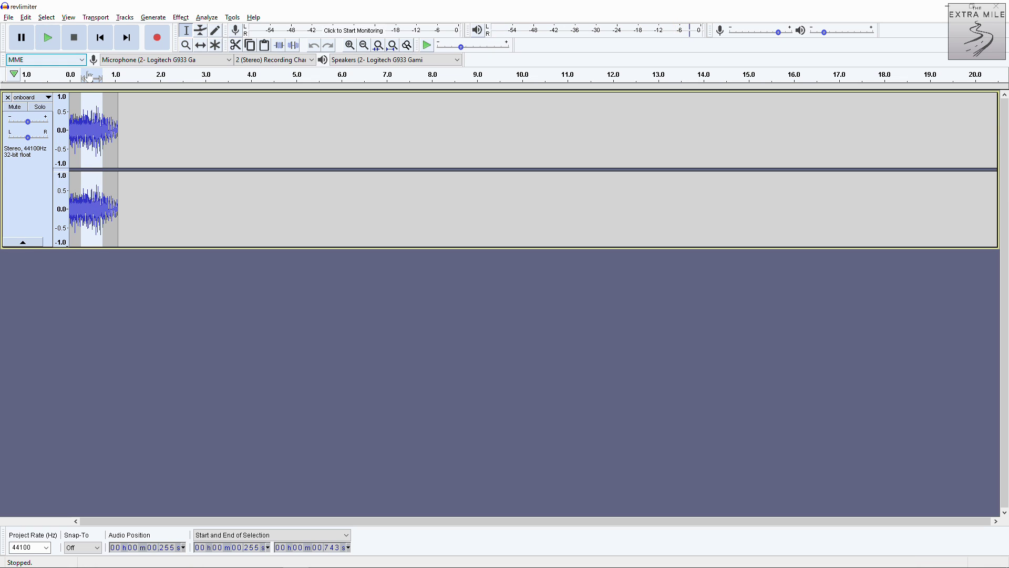
Step: Fine-tune the selection boundaries on the waveform so it runs from about 0.256 s to 0.746 s
{"action": "scroll", "coordinate": [86, 124], "scroll_direction": "up", "scroll_amount": 2}
{"action": "scroll", "coordinate": [86, 124], "scroll_direction": "up", "scroll_amount": 3}
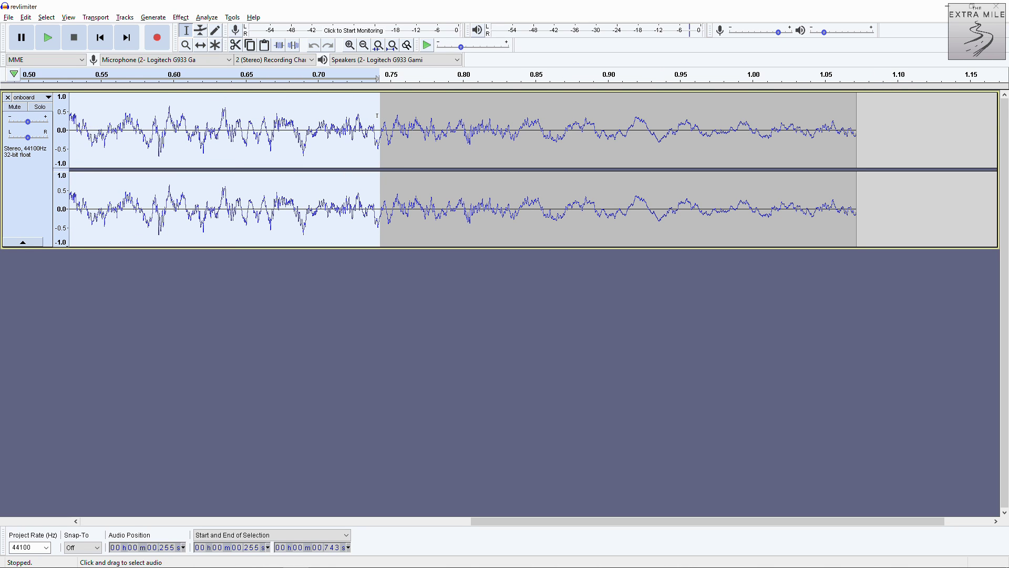
{"action": "left_click_drag", "start_coordinate": [379, 117], "coordinate": [384, 119]}
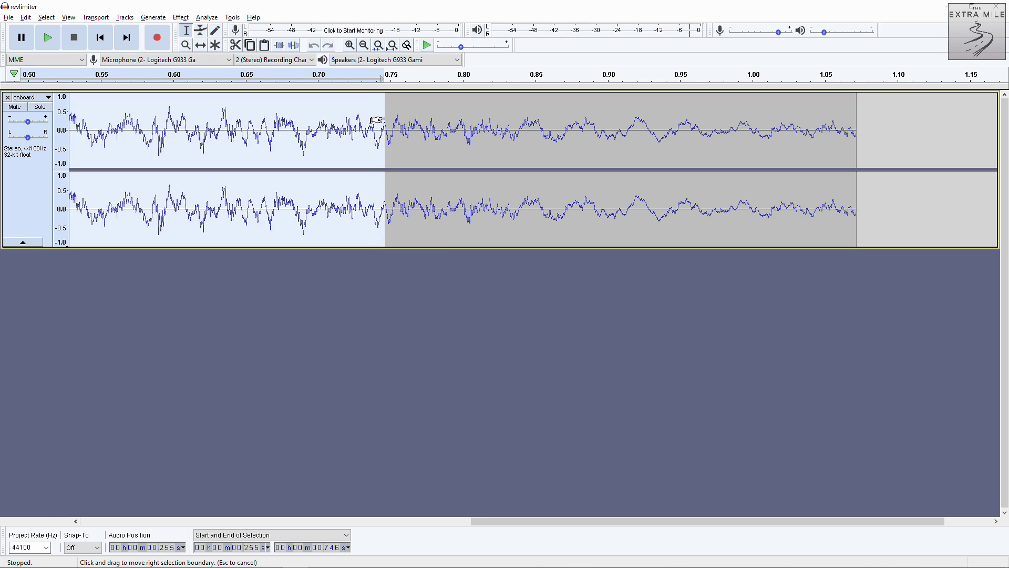
{"action": "left_click_drag", "start_coordinate": [518, 525], "coordinate": [229, 541]}
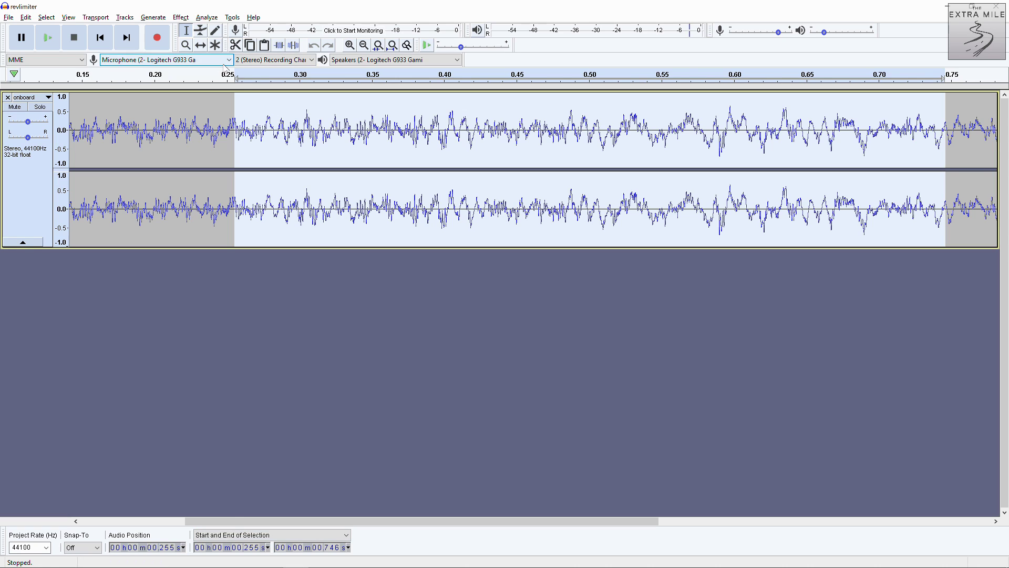
{"action": "scroll", "coordinate": [243, 103], "scroll_direction": "up", "scroll_amount": 2}
{"action": "scroll", "coordinate": [241, 114], "scroll_direction": "up", "scroll_amount": 1}
{"action": "left_click_drag", "start_coordinate": [229, 112], "coordinate": [227, 117]}
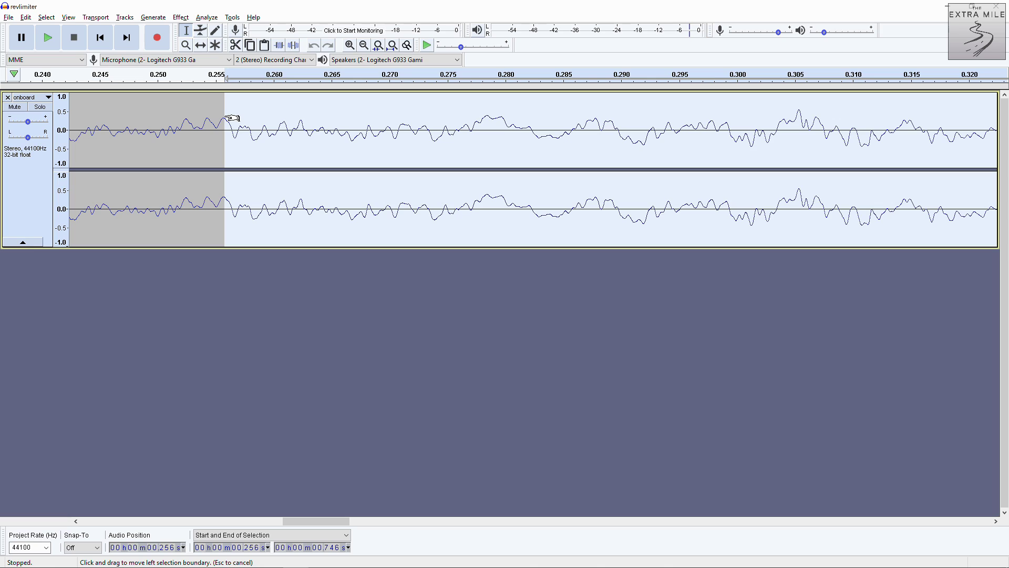
{"action": "left_click_drag", "start_coordinate": [231, 118], "coordinate": [232, 119]}
Step: Cut the selected revlimiter section and paste it at the start of an empty project
{"action": "key", "text": "Delete"}
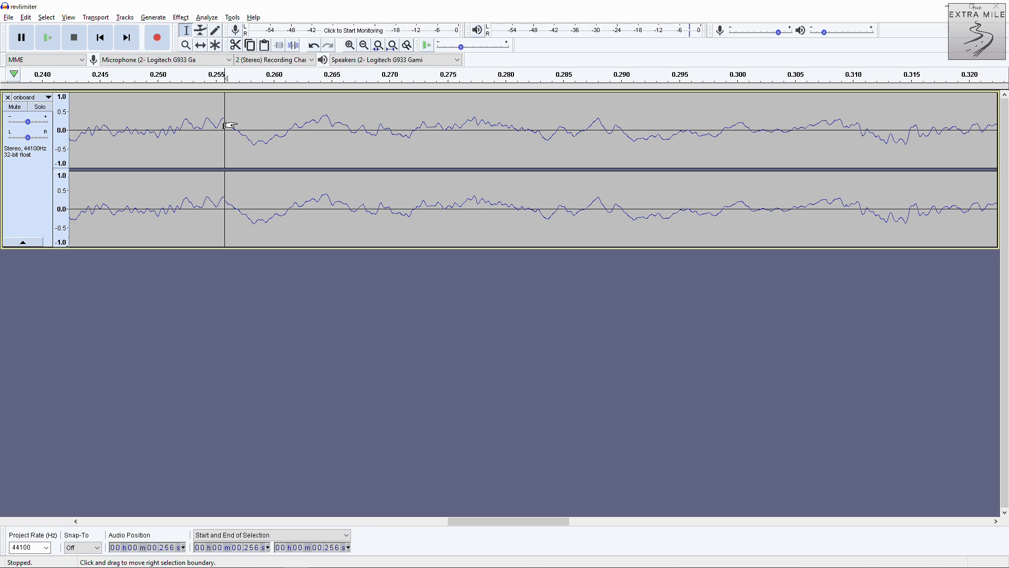
{"action": "key", "text": "ctrl+w"}
{"action": "key", "text": "ctrl+v"}
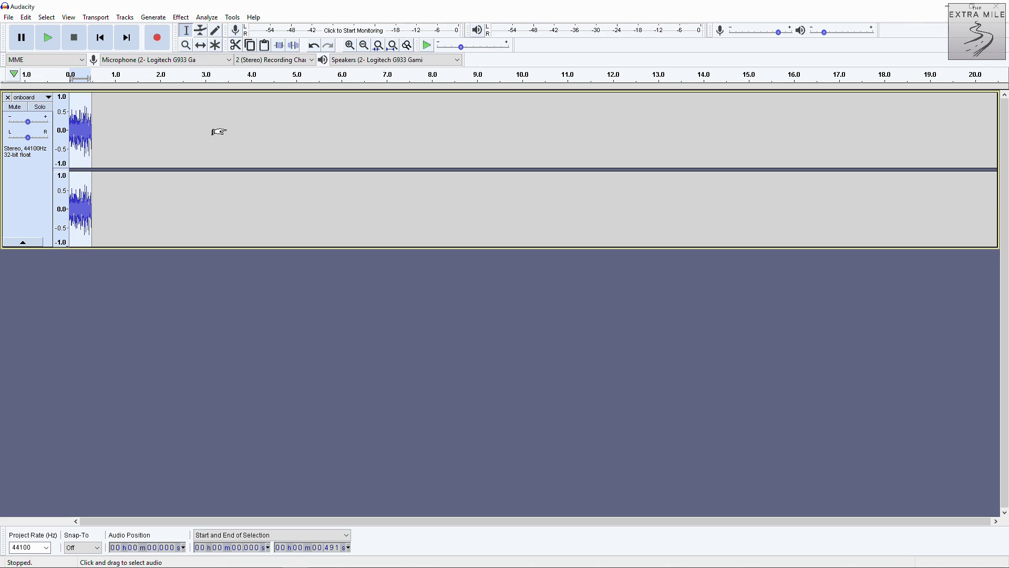
Step: Paste a second copy of the section directly after the first clip's end, at about 0.491 s
{"action": "left_click", "coordinate": [92, 128]}
{"action": "scroll", "coordinate": [397, 124], "scroll_direction": "up", "scroll_amount": 5}
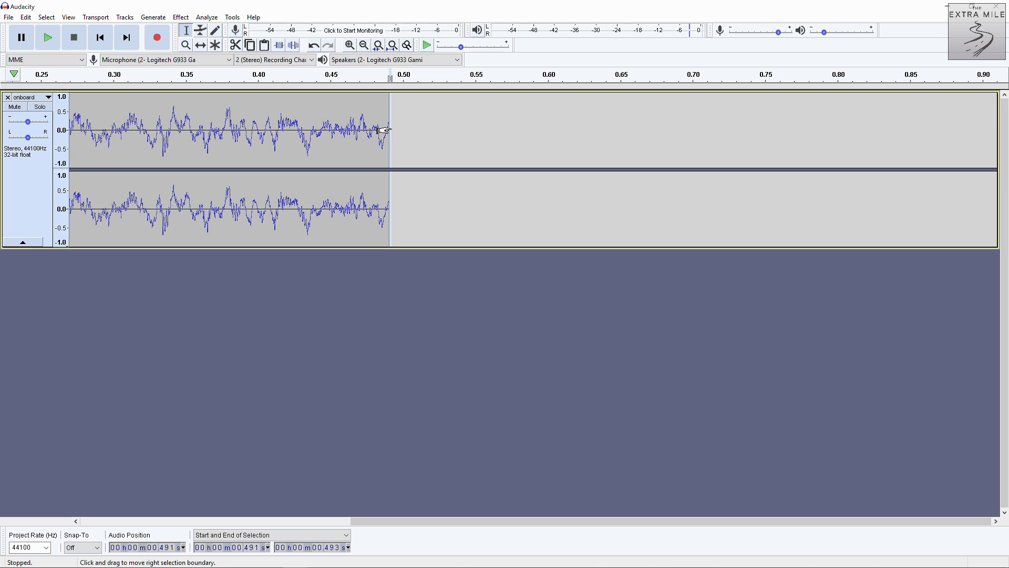
{"action": "key", "text": "ctrl+v"}
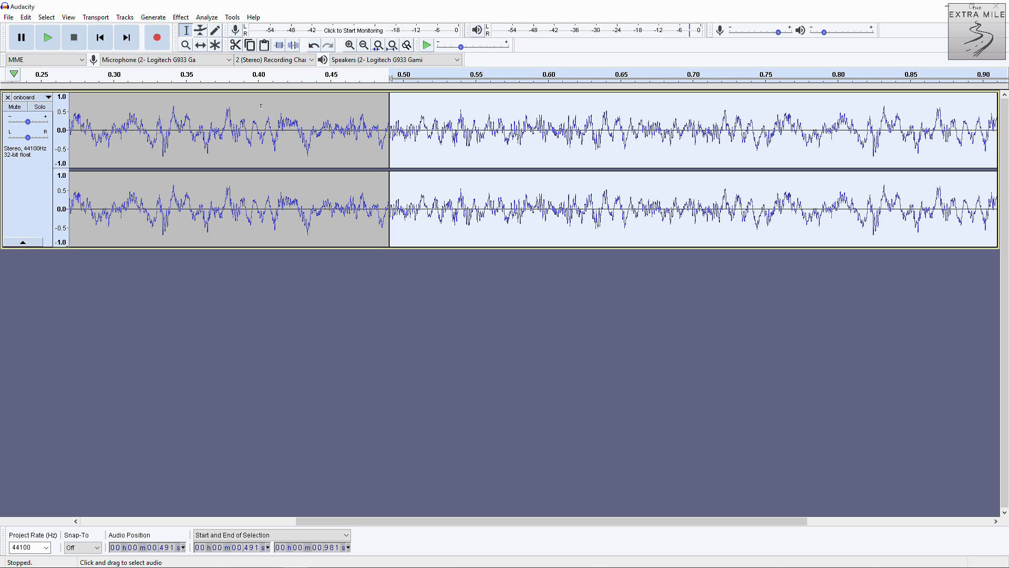
{"action": "scroll", "coordinate": [256, 106], "scroll_direction": "down", "scroll_amount": 1}
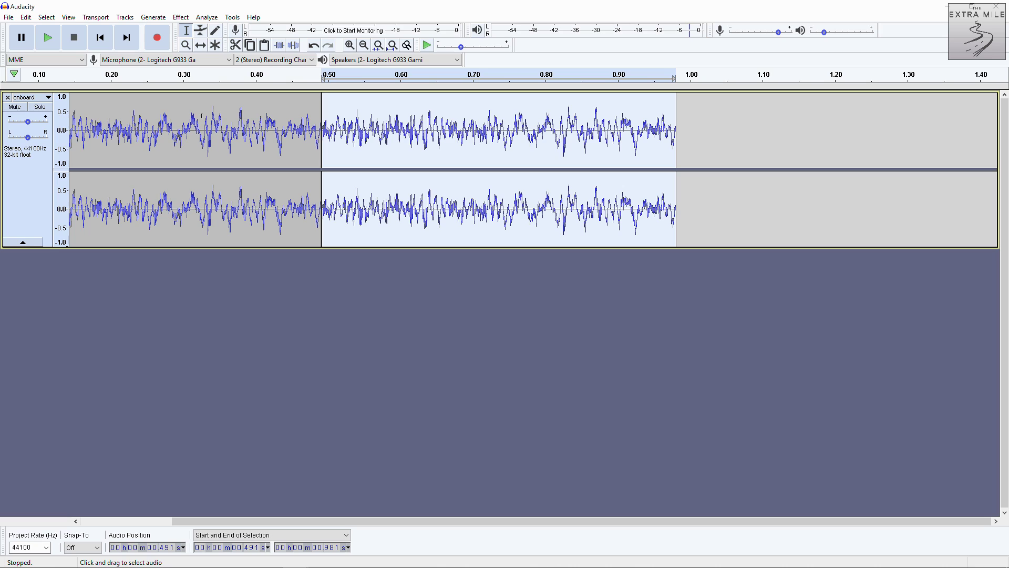
Step: Play the second copy, extend the selection back to the track start and play both clips repeatedly to check the loop
{"action": "left_click", "coordinate": [79, 84]}
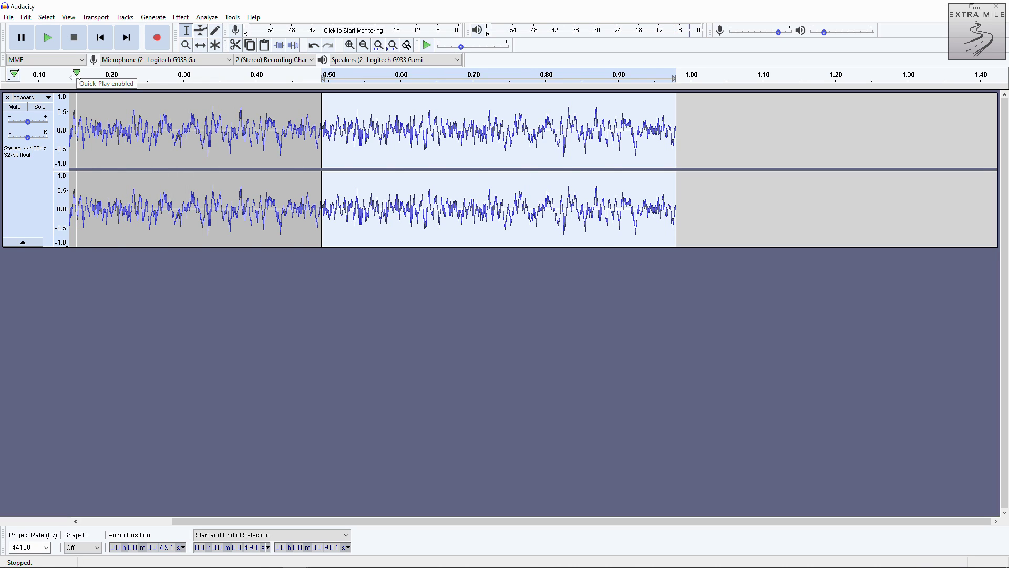
{"action": "left_click", "coordinate": [47, 38]}
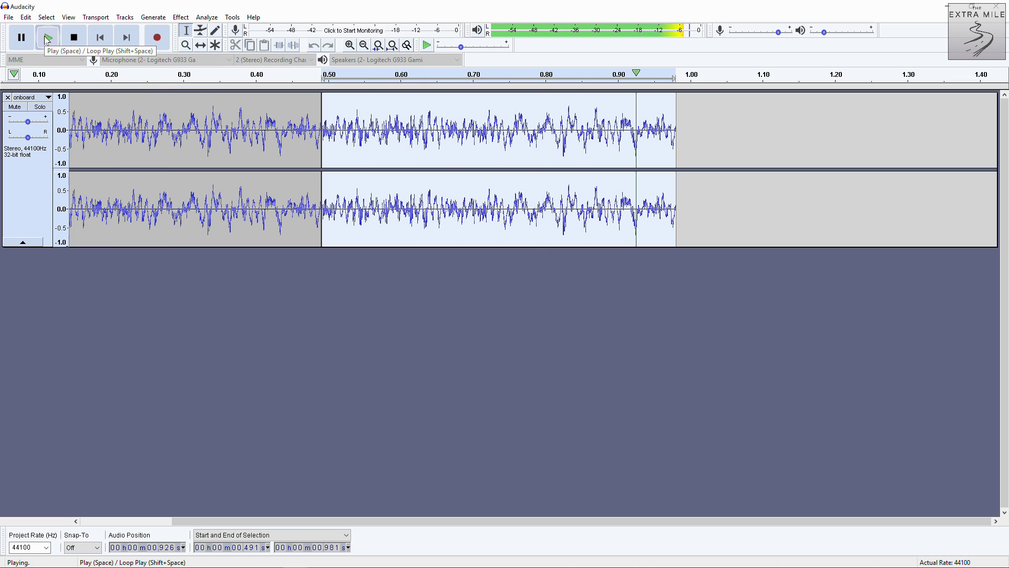
{"action": "left_click", "coordinate": [47, 38]}
{"action": "left_click", "coordinate": [71, 76]}
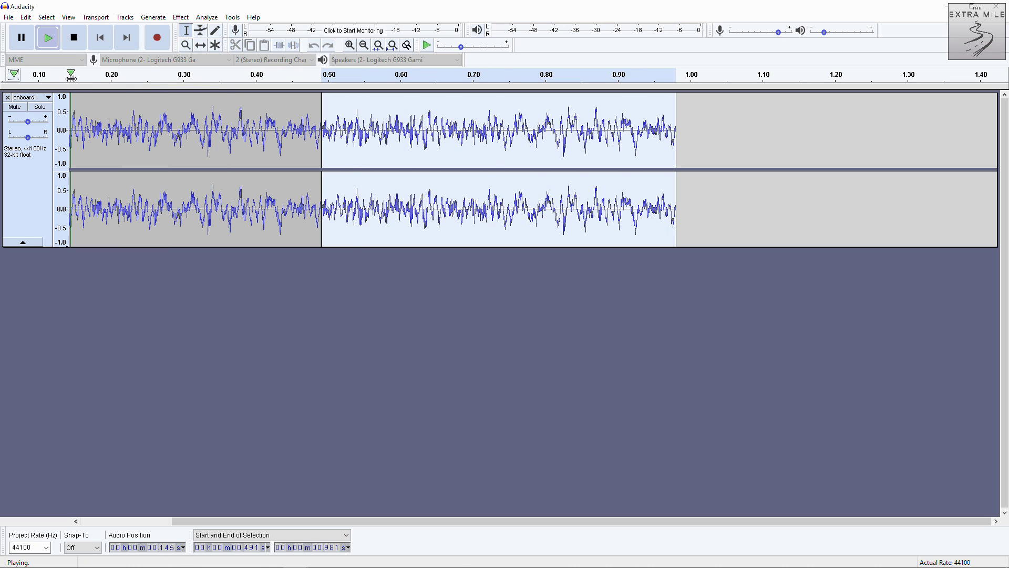
{"action": "key", "text": "shift+Home"}
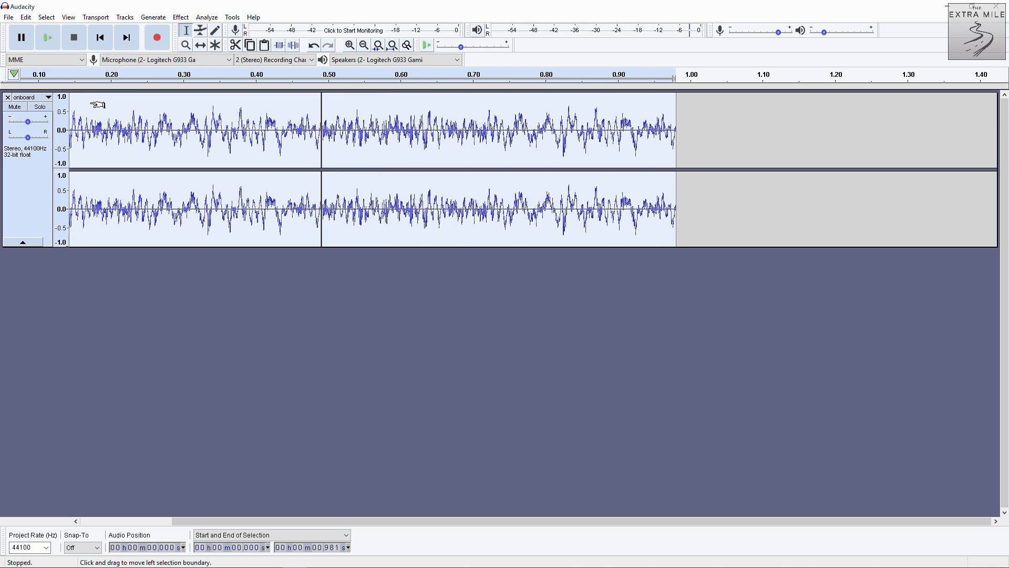
{"action": "left_click", "coordinate": [48, 38]}
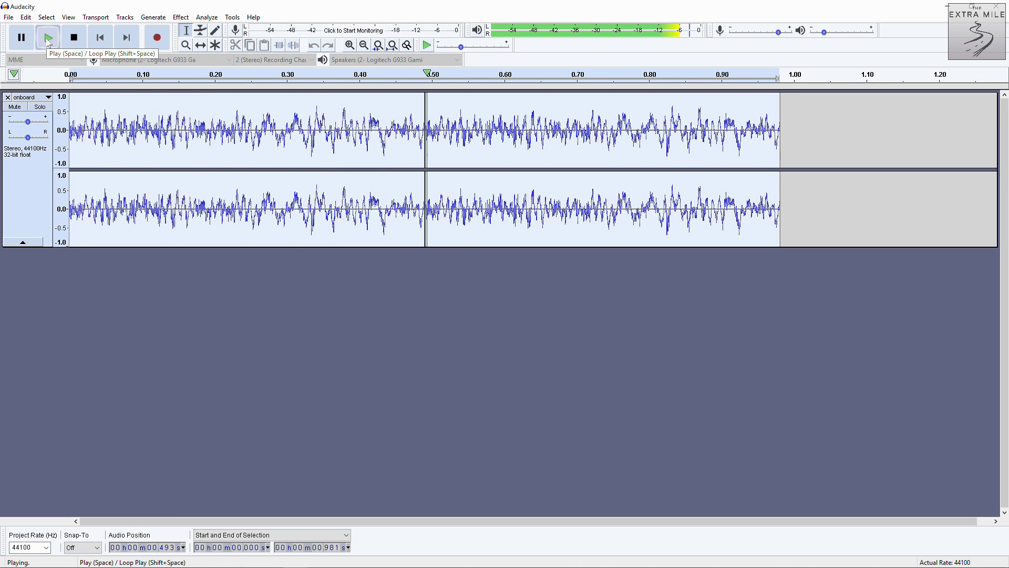
{"action": "left_click", "coordinate": [47, 38]}
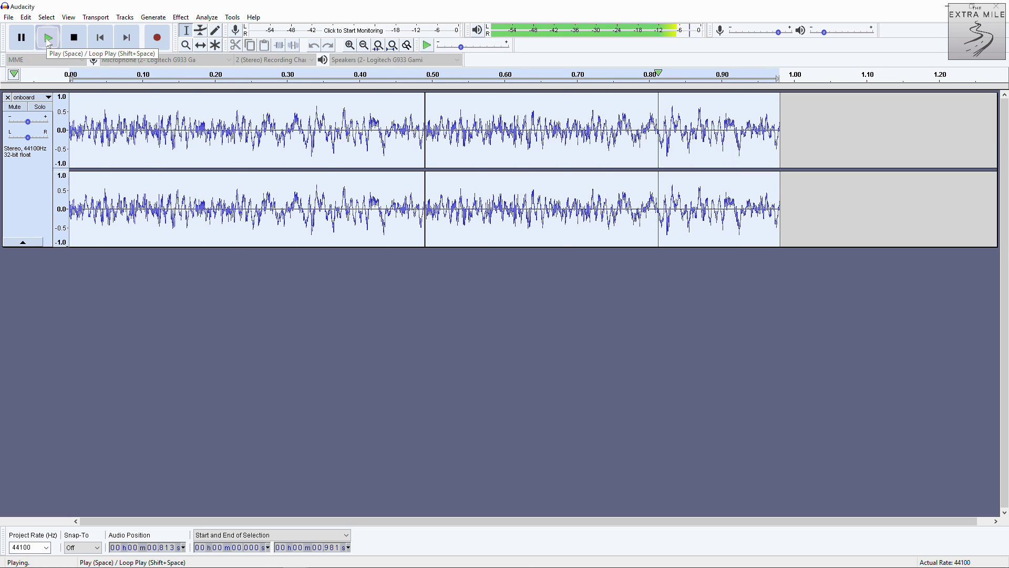
{"action": "left_click", "coordinate": [48, 38]}
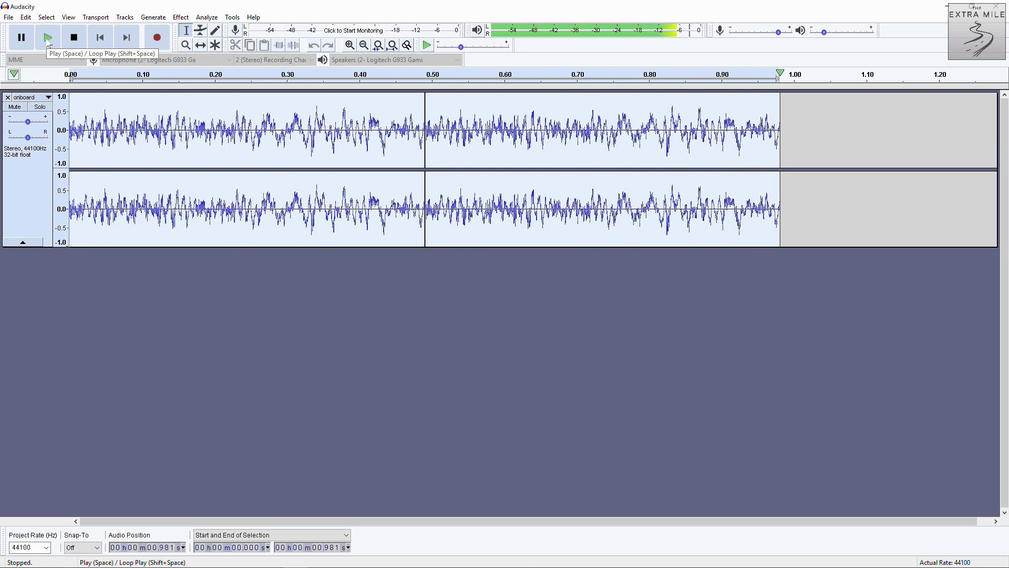
Step: Merge the two pasted clips at their seam near 0.490 s
{"action": "scroll", "coordinate": [426, 107], "scroll_direction": "up", "scroll_amount": 2, "text": "ctrl"}
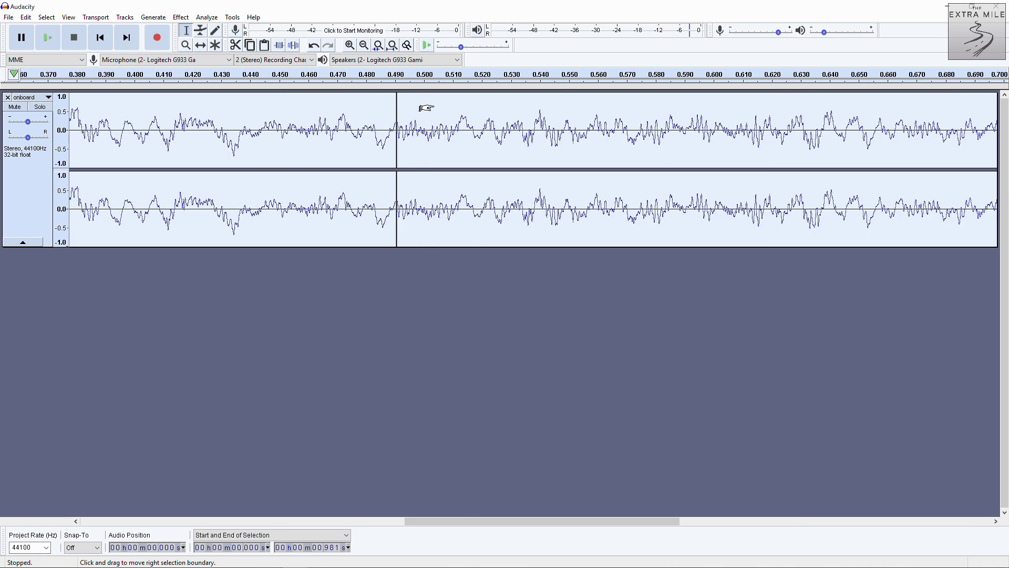
{"action": "scroll", "coordinate": [426, 108], "scroll_direction": "up", "scroll_amount": 2, "text": "ctrl"}
{"action": "scroll", "coordinate": [296, 125], "scroll_direction": "up", "scroll_amount": 2, "text": "ctrl"}
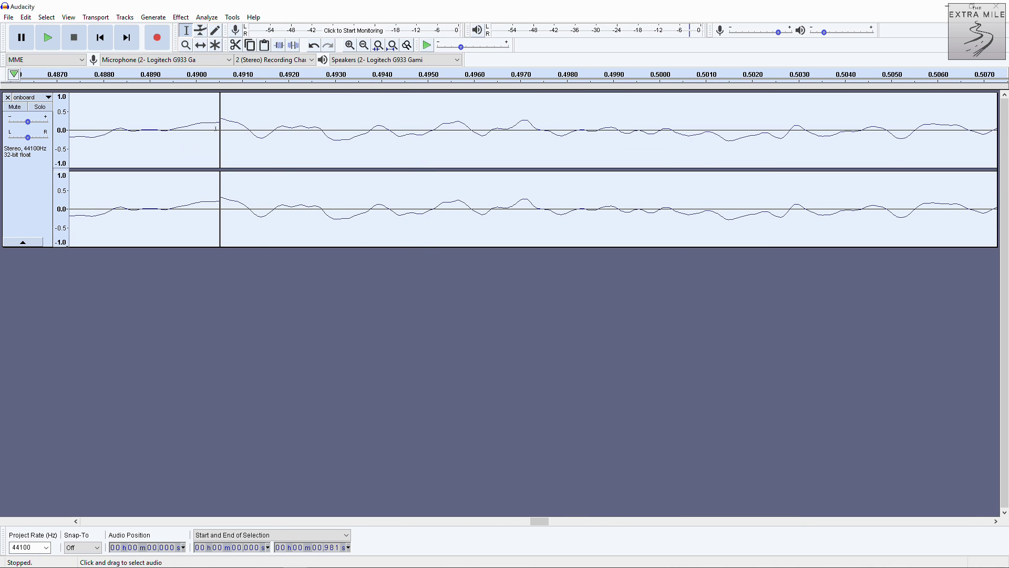
{"action": "key", "text": "ctrl+f"}
Step: Play the merged clip from start to end to judge how the loop sounds
{"action": "left_click", "coordinate": [53, 37]}
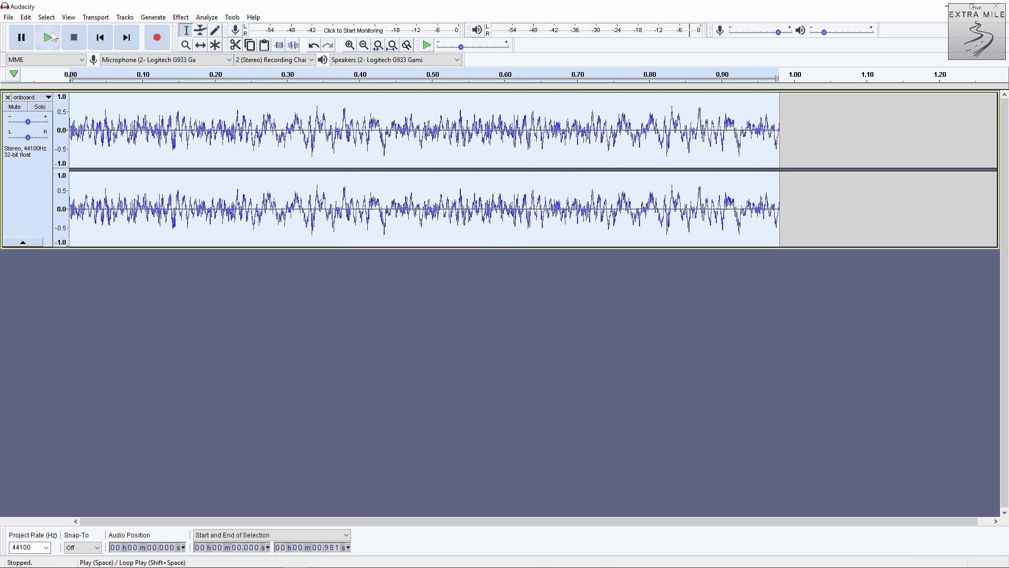
{"action": "left_click", "coordinate": [48, 37]}
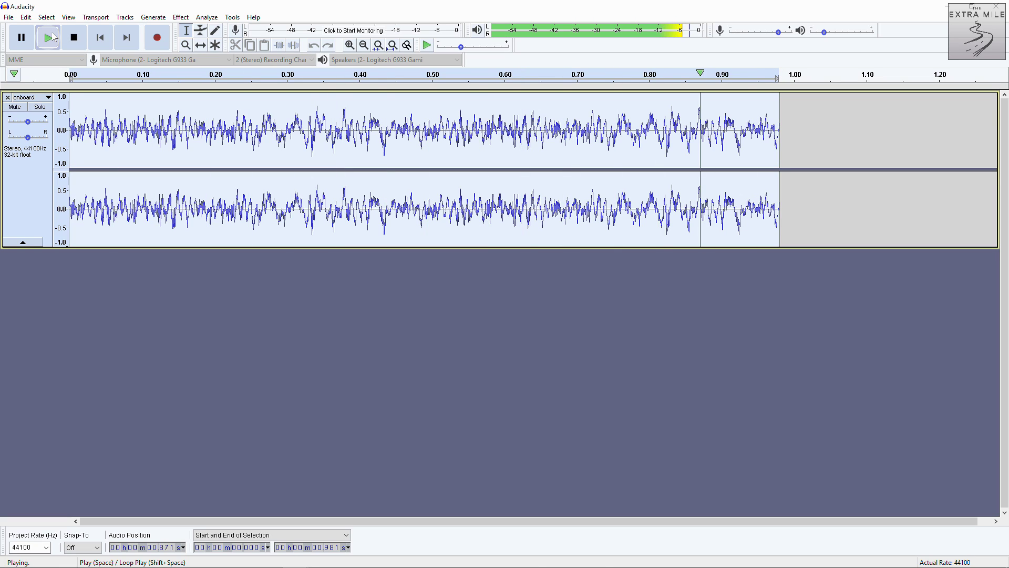
{"action": "scroll", "coordinate": [216, 118], "scroll_direction": "down", "scroll_amount": 1}
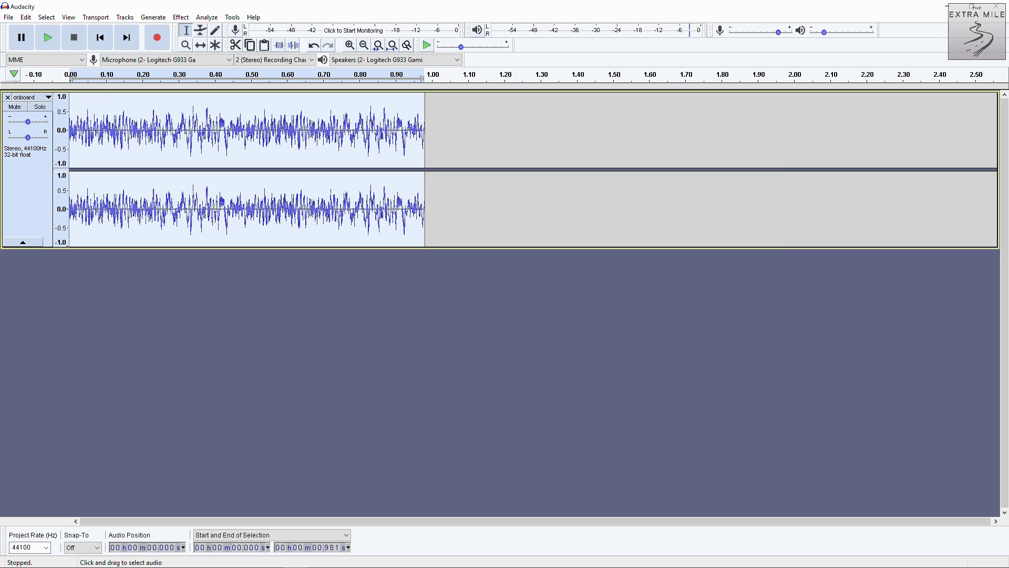
Step: Switch to FMOD Studio and audition the gear_ext event of tatuusfa1
{"action": "mouse_move", "coordinate": [295, 562]}
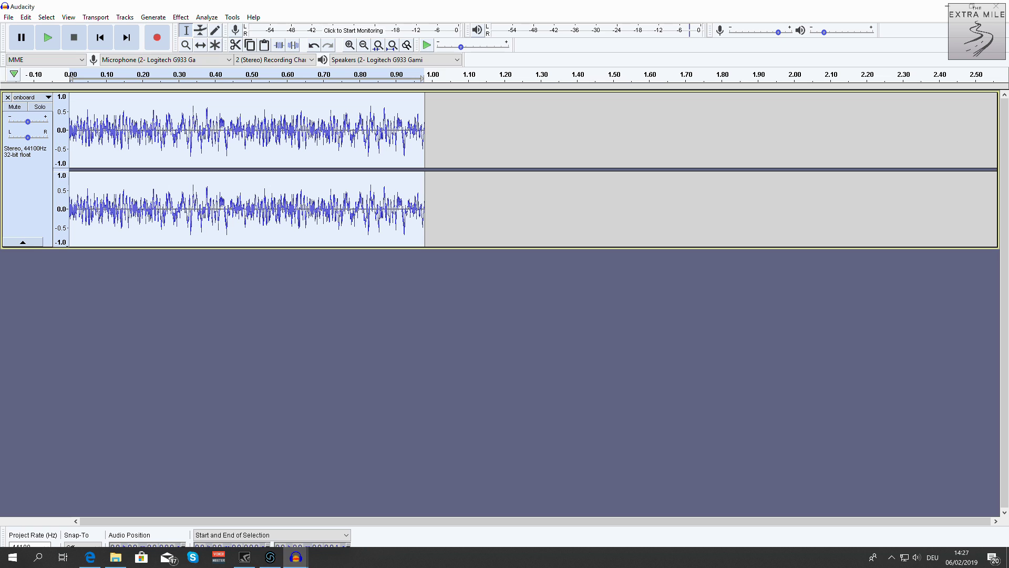
{"action": "left_click", "coordinate": [270, 557]}
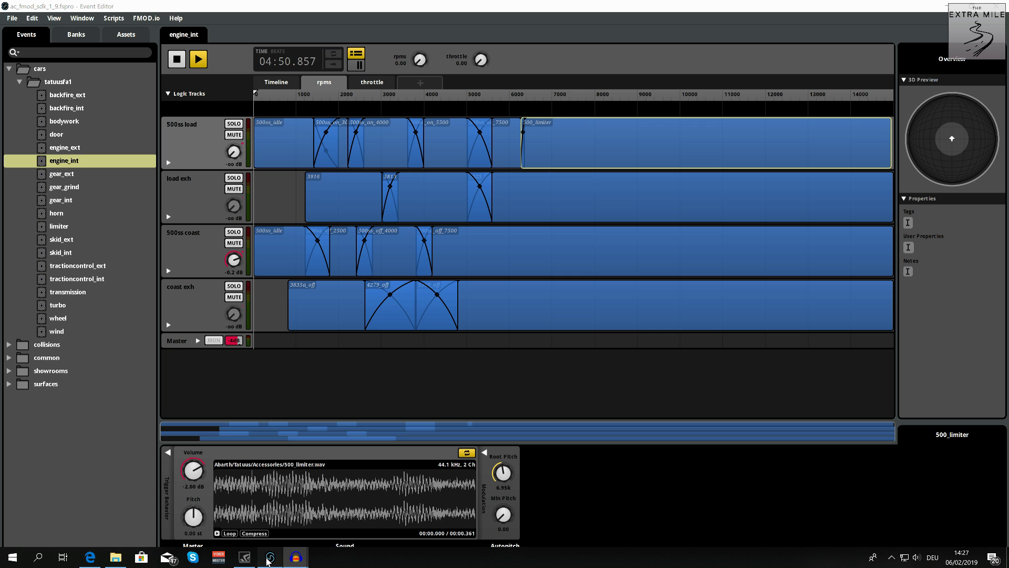
{"action": "left_click", "coordinate": [62, 175]}
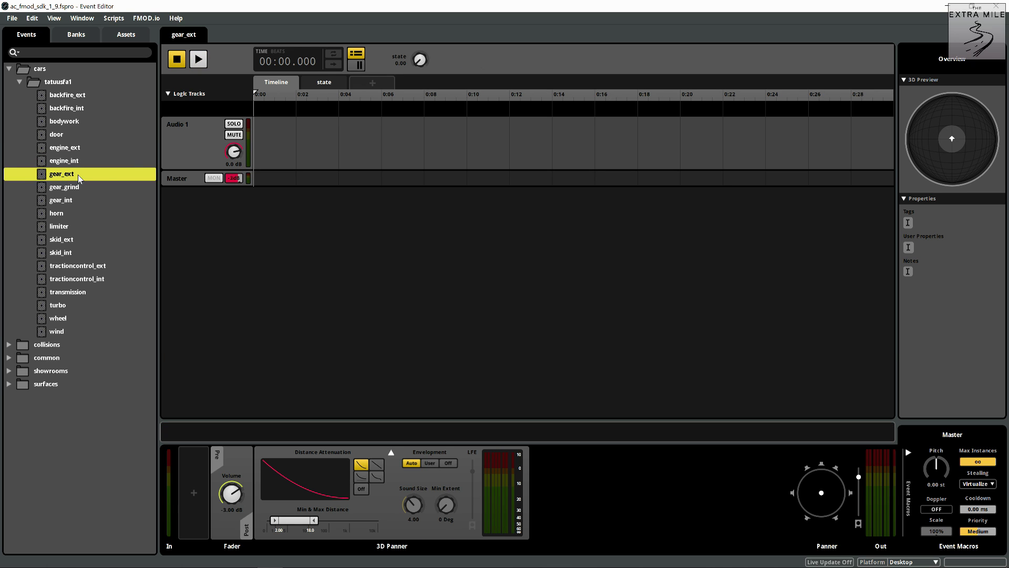
{"action": "left_click", "coordinate": [199, 61]}
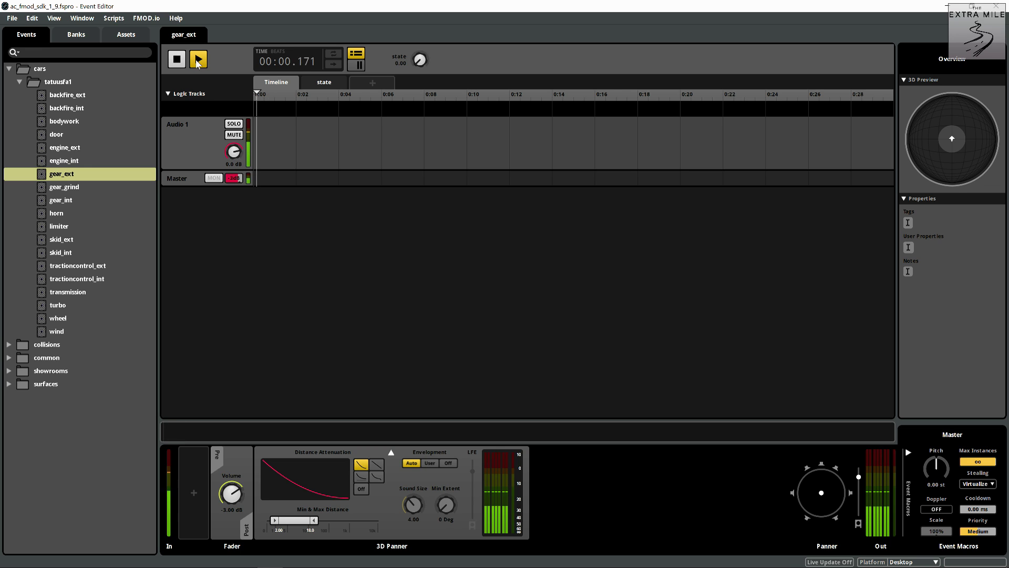
Step: Open the gear_grind event, play its sound and stop the playback
{"action": "left_click", "coordinate": [100, 187]}
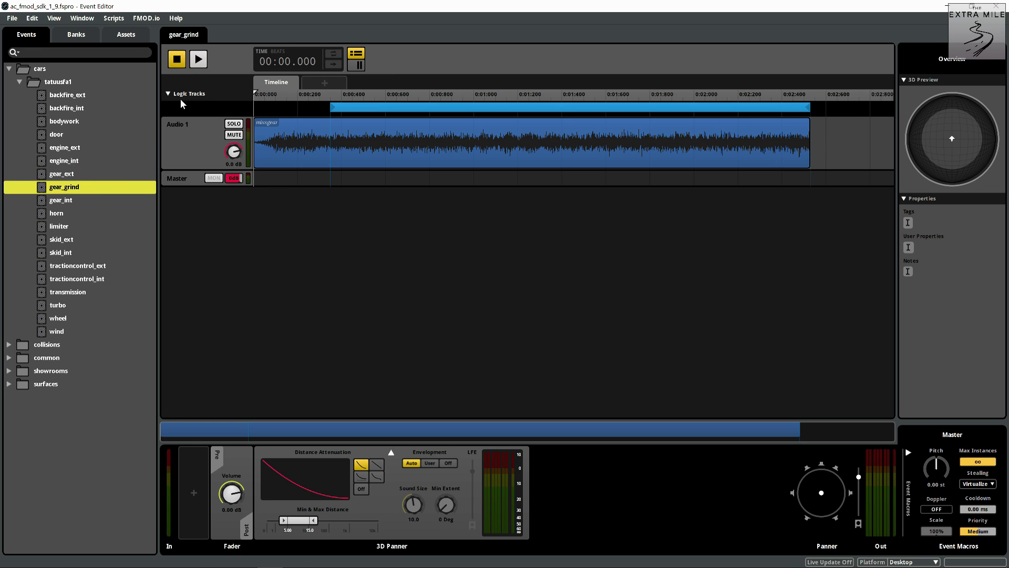
{"action": "left_click", "coordinate": [206, 60]}
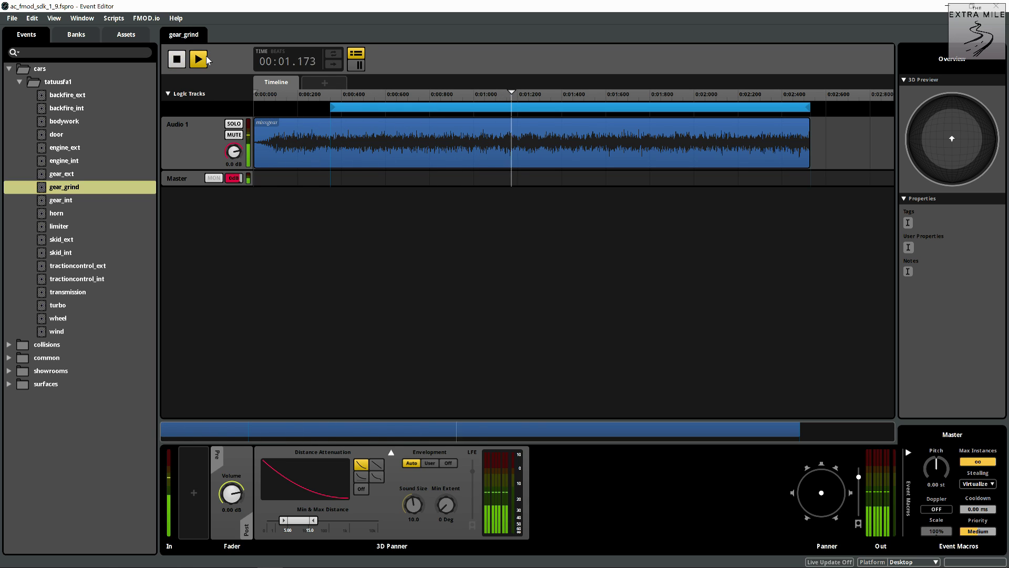
{"action": "left_click", "coordinate": [206, 60]}
{"action": "left_click", "coordinate": [177, 59]}
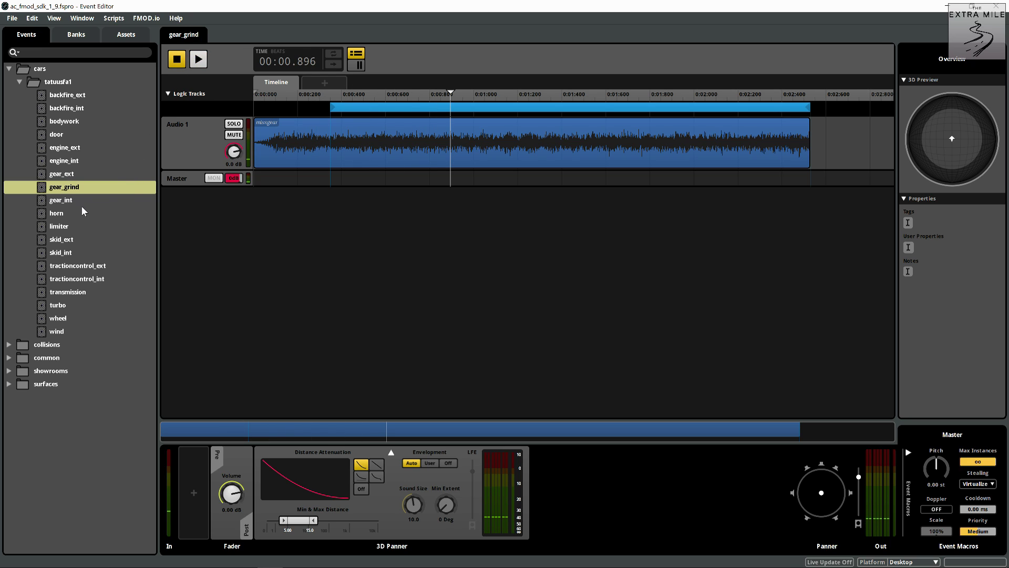
{"action": "left_click", "coordinate": [70, 190]}
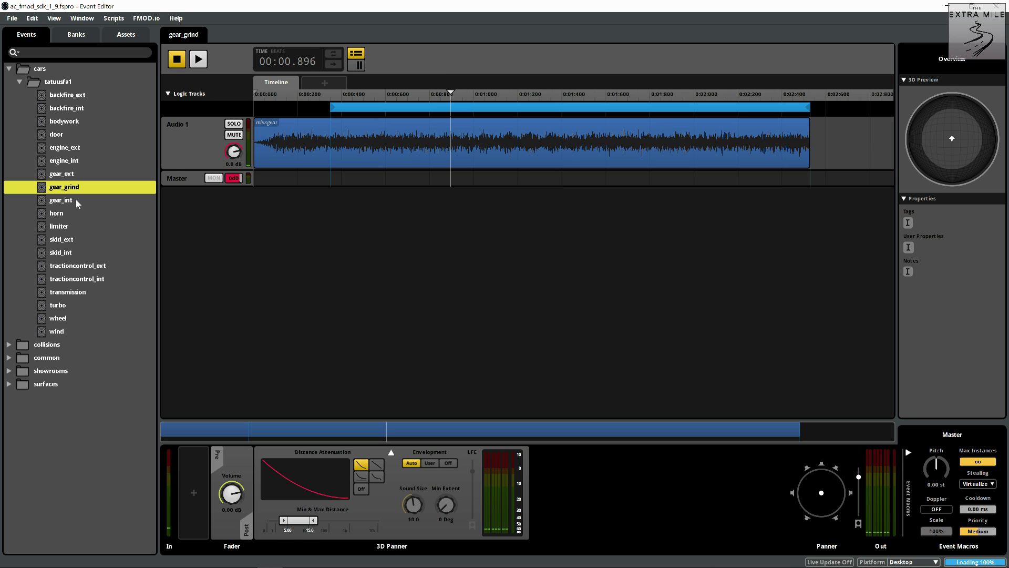
Step: Audition the gear_int event, and open the horn event
{"action": "left_click", "coordinate": [79, 201]}
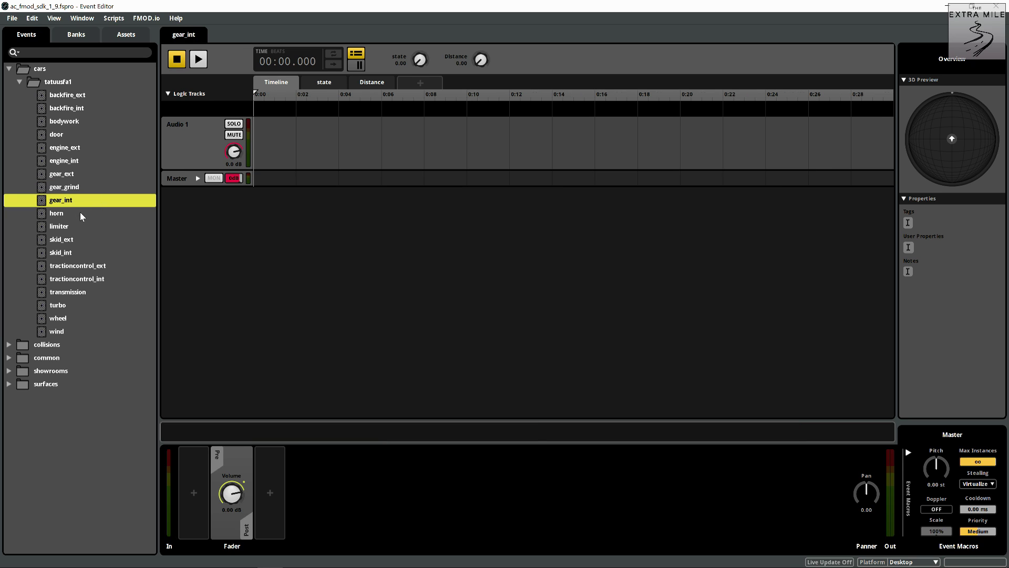
{"action": "left_click", "coordinate": [202, 58]}
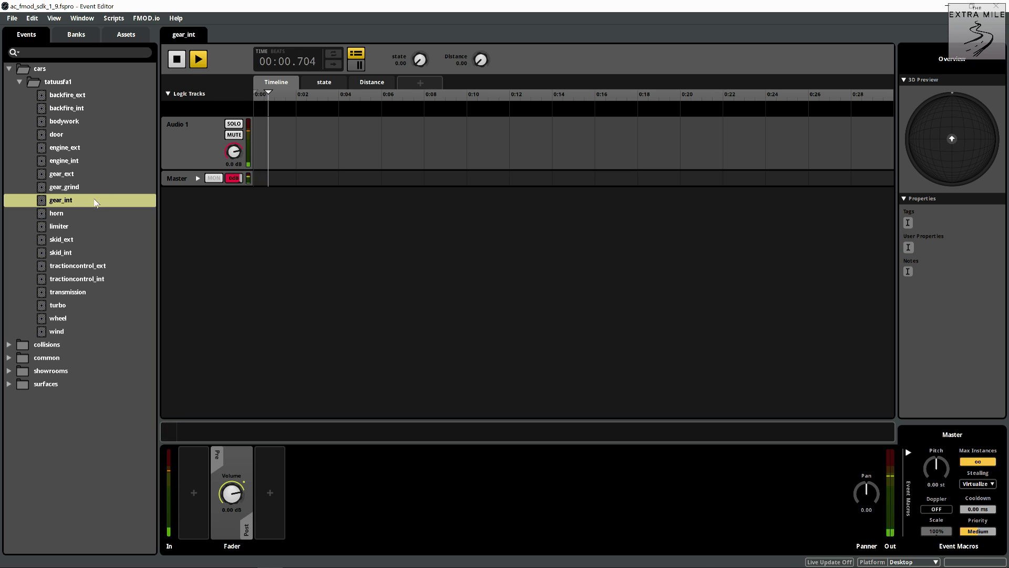
{"action": "left_click", "coordinate": [81, 215]}
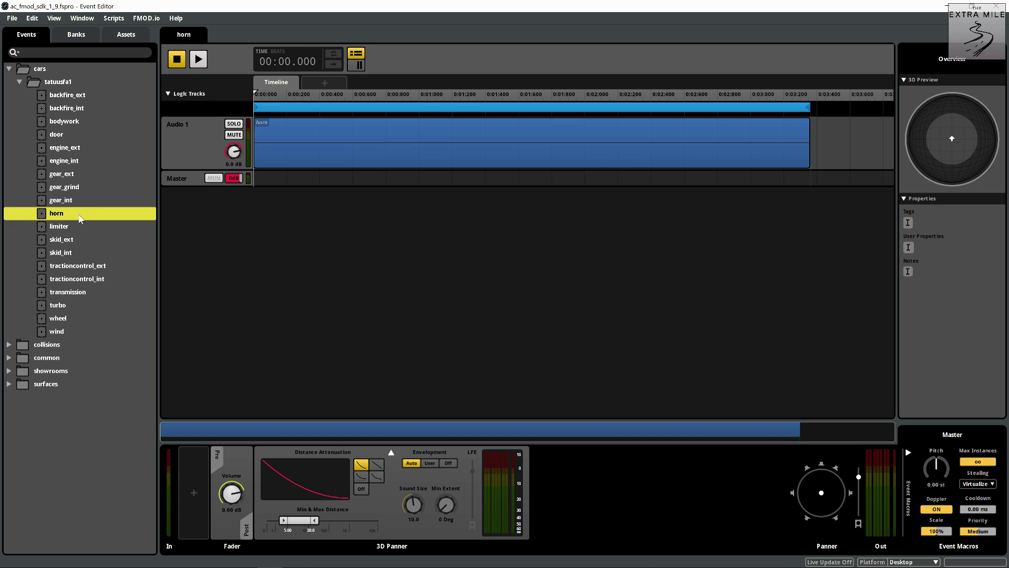
Step: Play the horn event briefly and stop its playback
{"action": "left_click", "coordinate": [200, 60]}
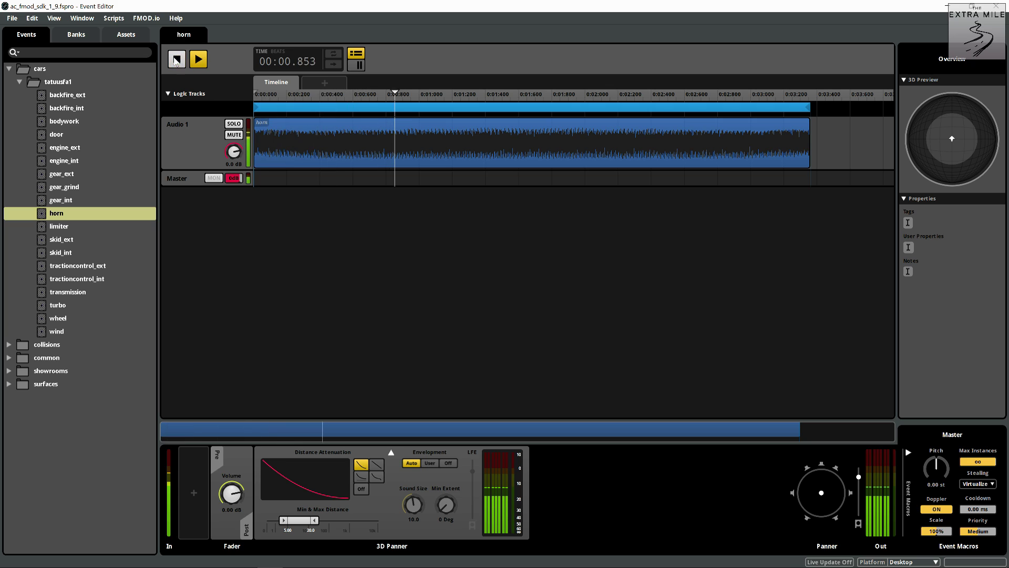
{"action": "left_click", "coordinate": [176, 60]}
{"action": "left_click", "coordinate": [73, 219]}
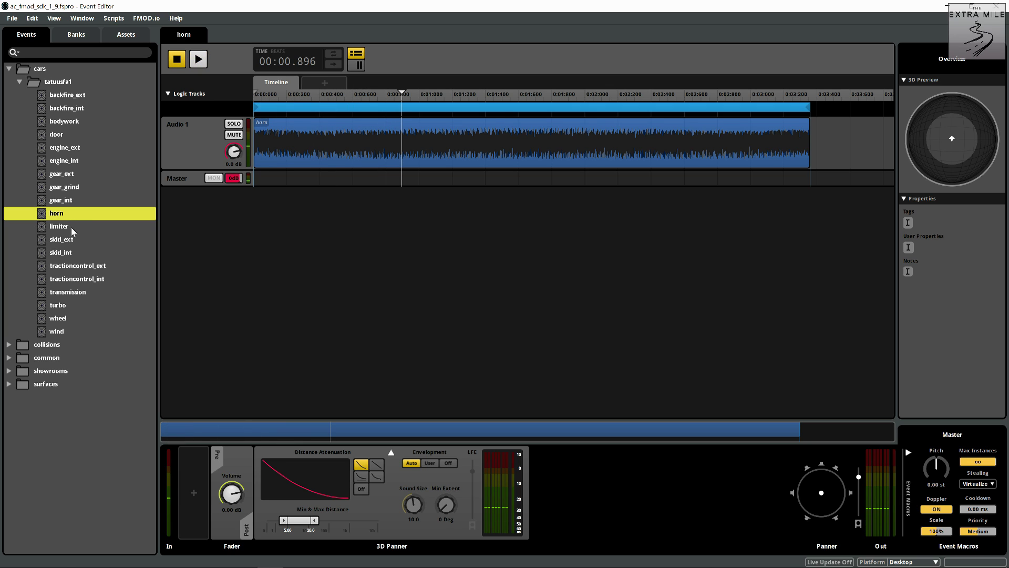
Step: Open the limiter event and audition its sound twice
{"action": "left_click", "coordinate": [73, 229]}
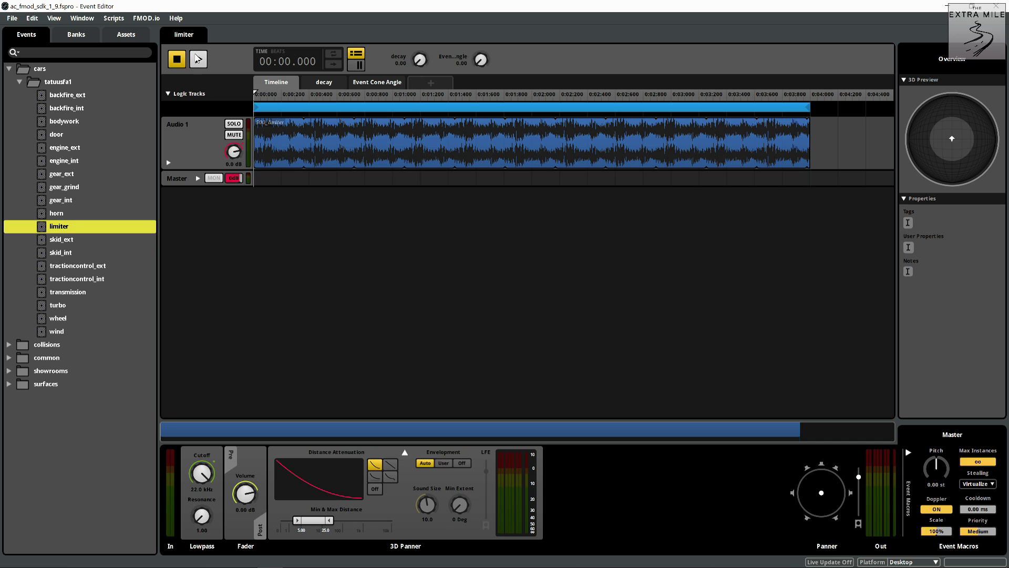
{"action": "left_click", "coordinate": [198, 60]}
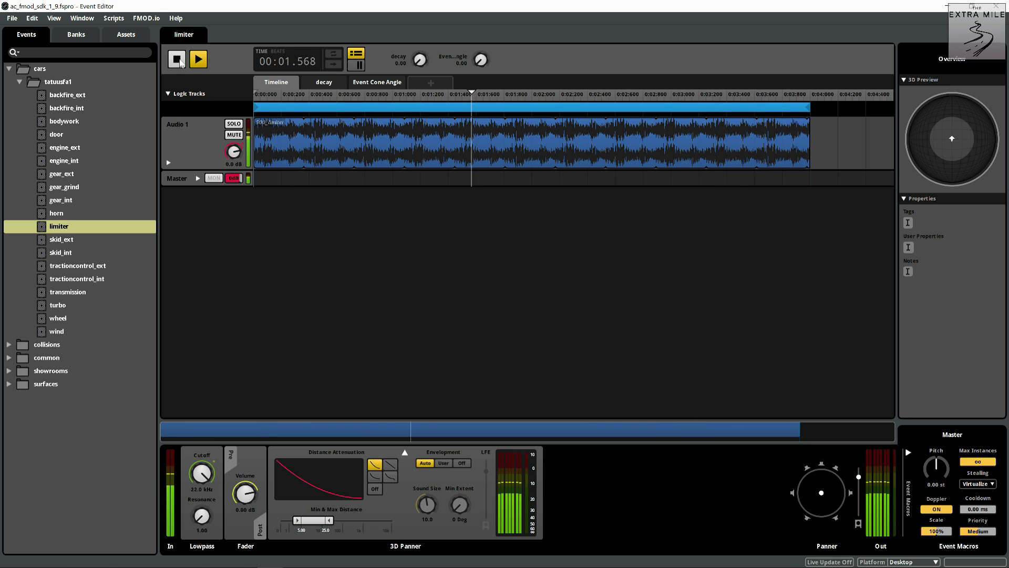
{"action": "left_click", "coordinate": [178, 59]}
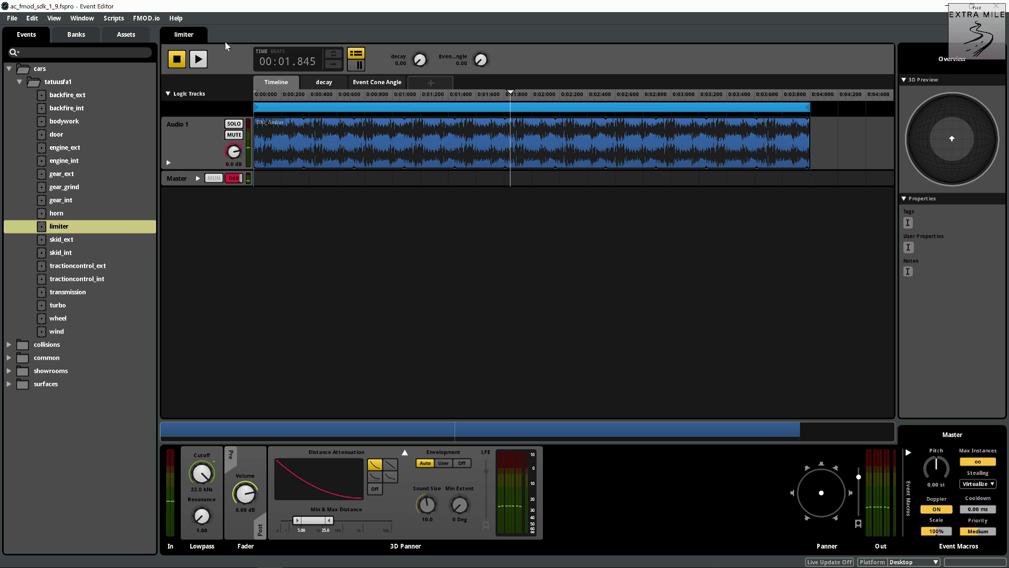
{"action": "left_click", "coordinate": [199, 59]}
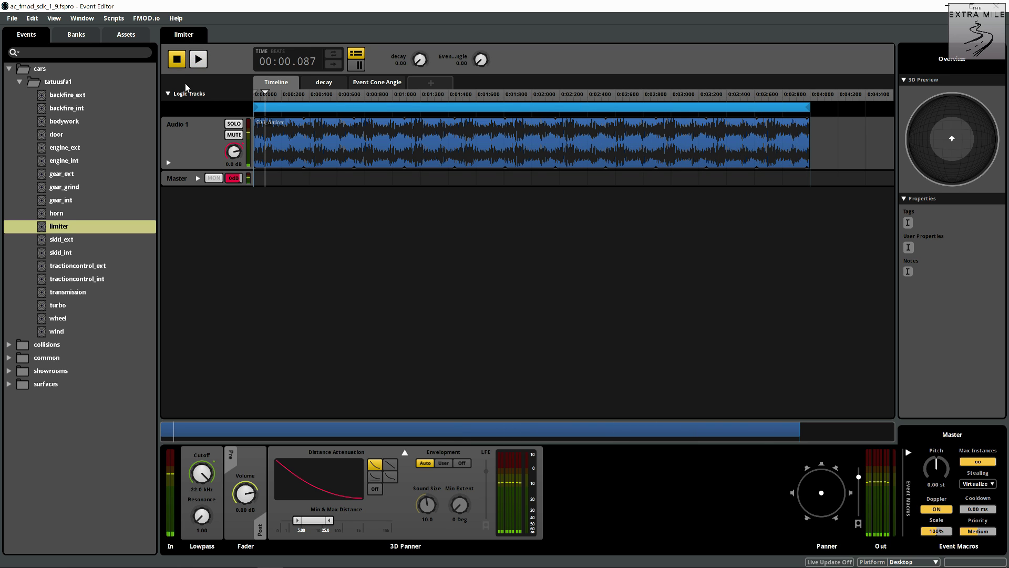
Step: Switch to Audacity, play the onboard clip for comparison, and return to FMOD Studio
{"action": "key", "text": "alt+Tab"}
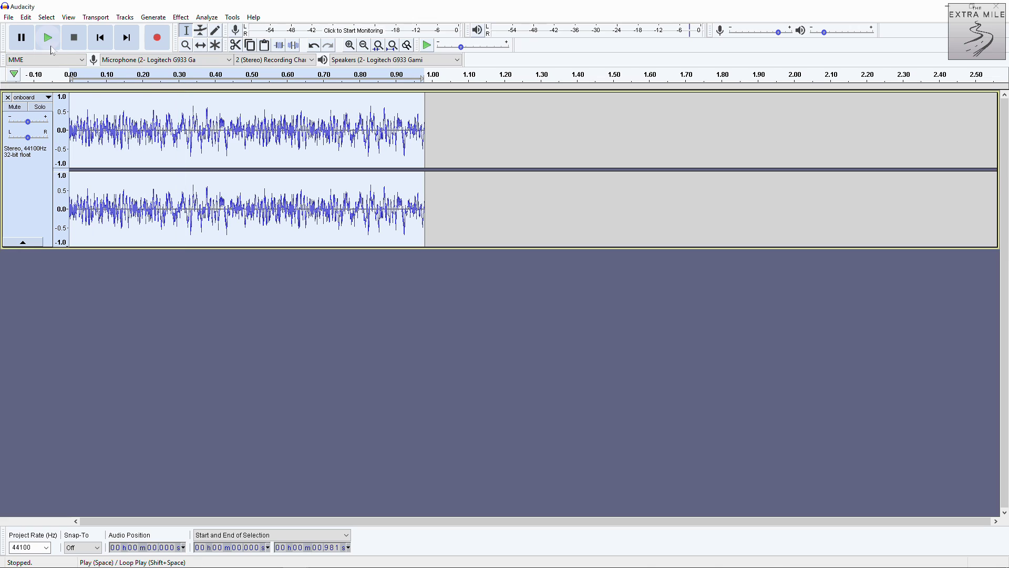
{"action": "left_click", "coordinate": [51, 46]}
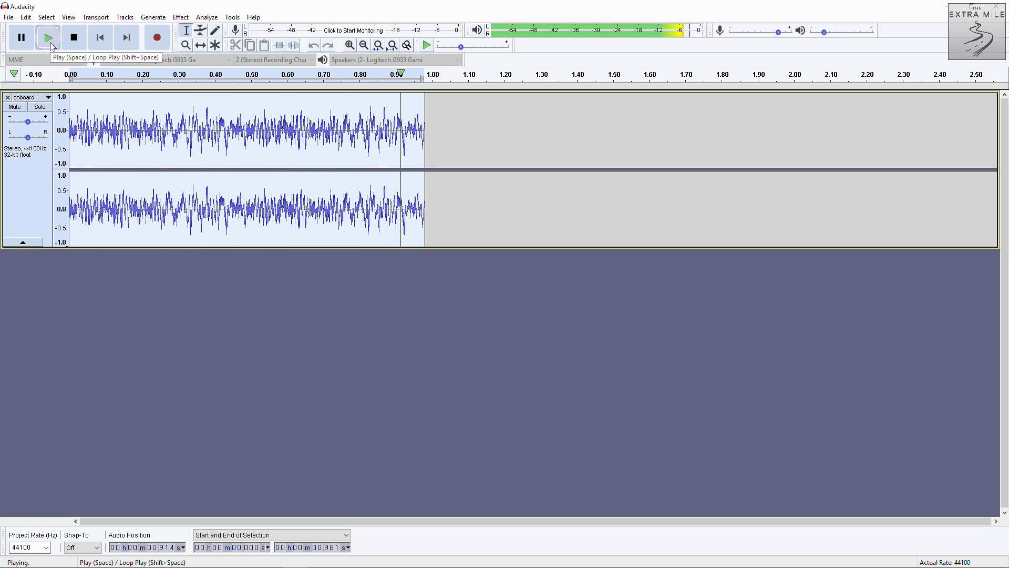
{"action": "key", "text": "alt+Tab"}
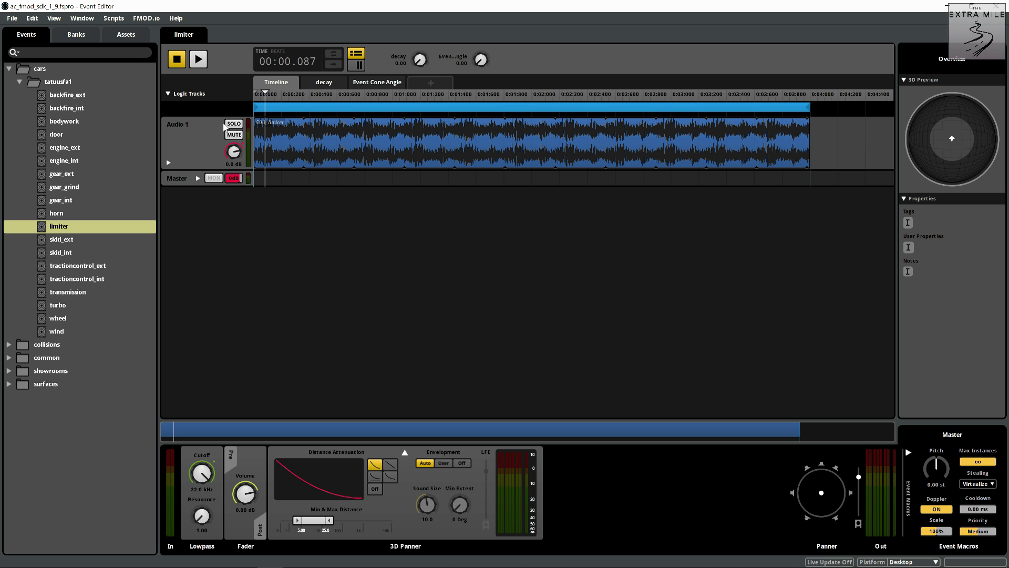
Step: Open the skid_ext event and audition its skid_ext_mono source file
{"action": "left_click", "coordinate": [88, 239]}
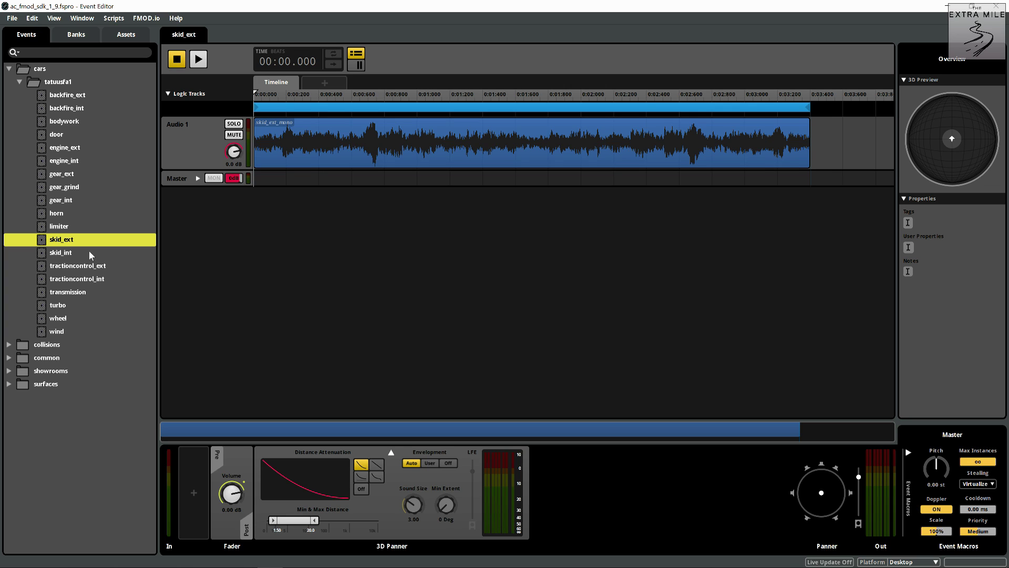
{"action": "left_click", "coordinate": [90, 253]}
{"action": "left_click", "coordinate": [91, 241]}
{"action": "left_click", "coordinate": [292, 152]}
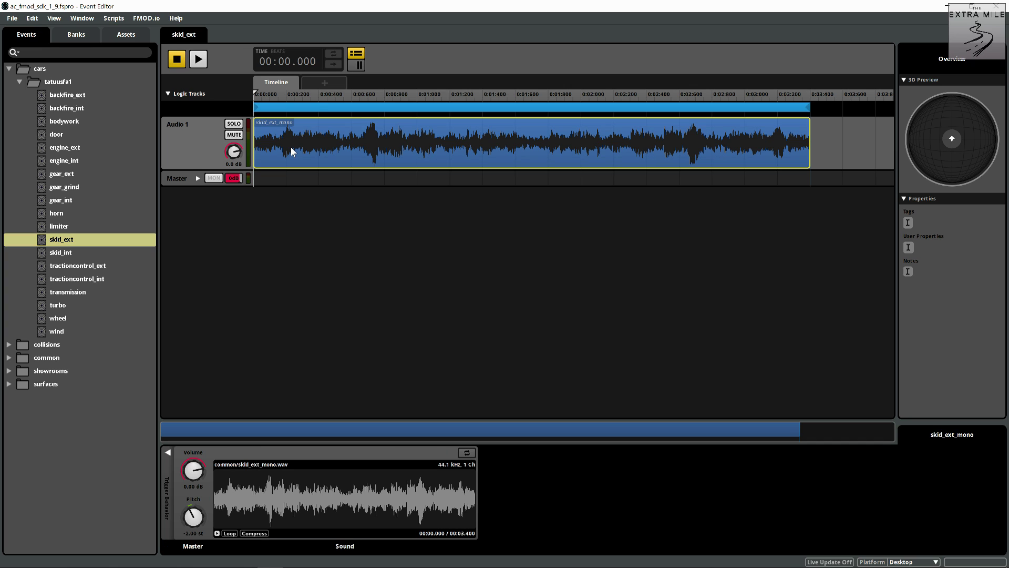
{"action": "left_click", "coordinate": [216, 533]}
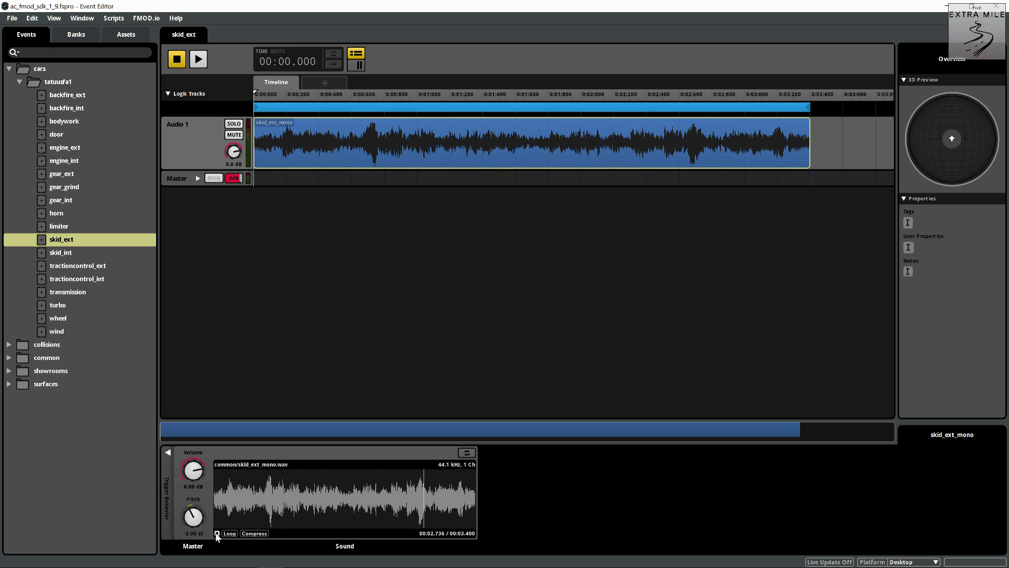
{"action": "left_click", "coordinate": [217, 532]}
Step: Open the skid_int event and audition its Skid.wav source file
{"action": "left_click", "coordinate": [77, 252]}
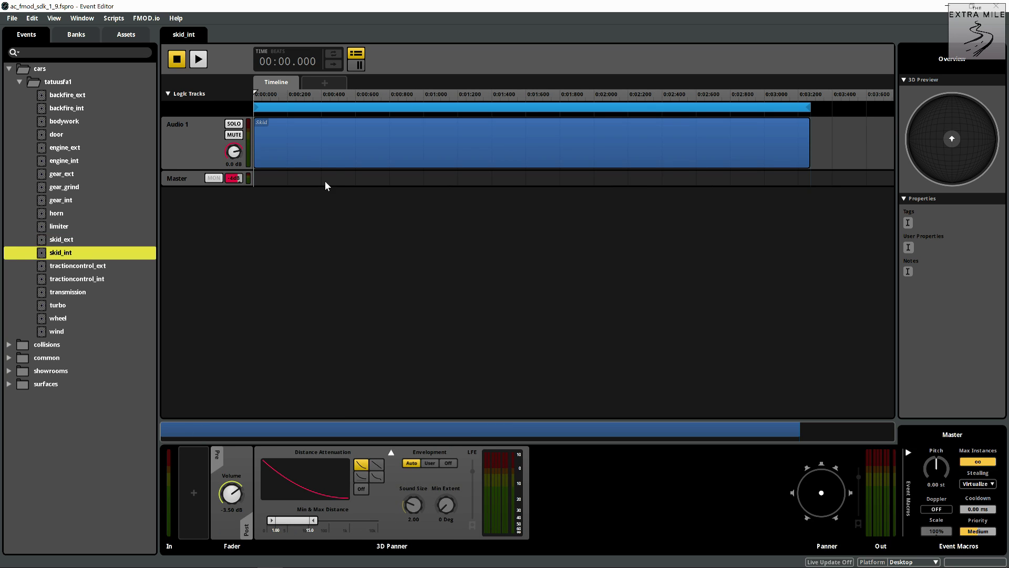
{"action": "left_click", "coordinate": [326, 147]}
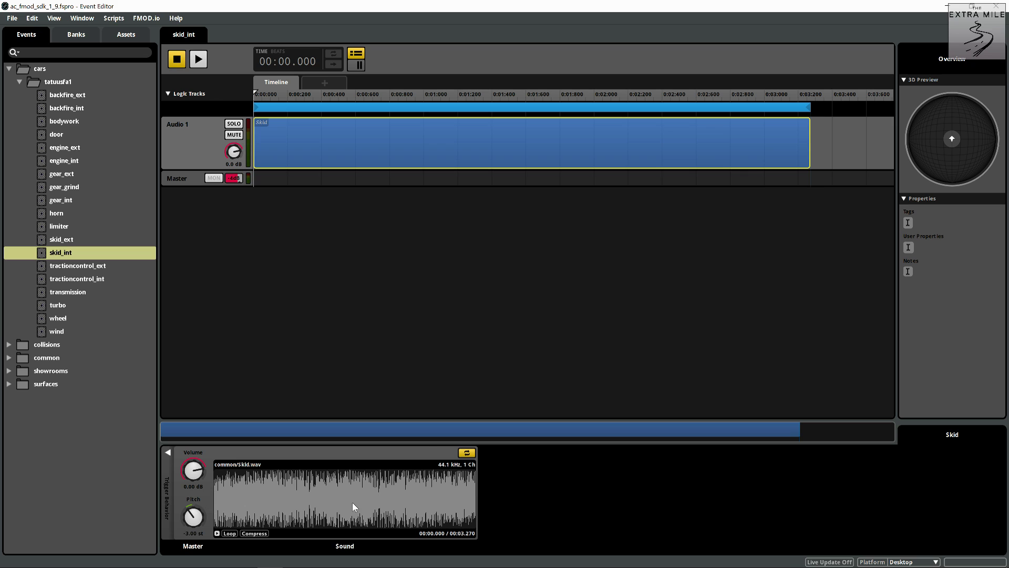
{"action": "left_click", "coordinate": [217, 533]}
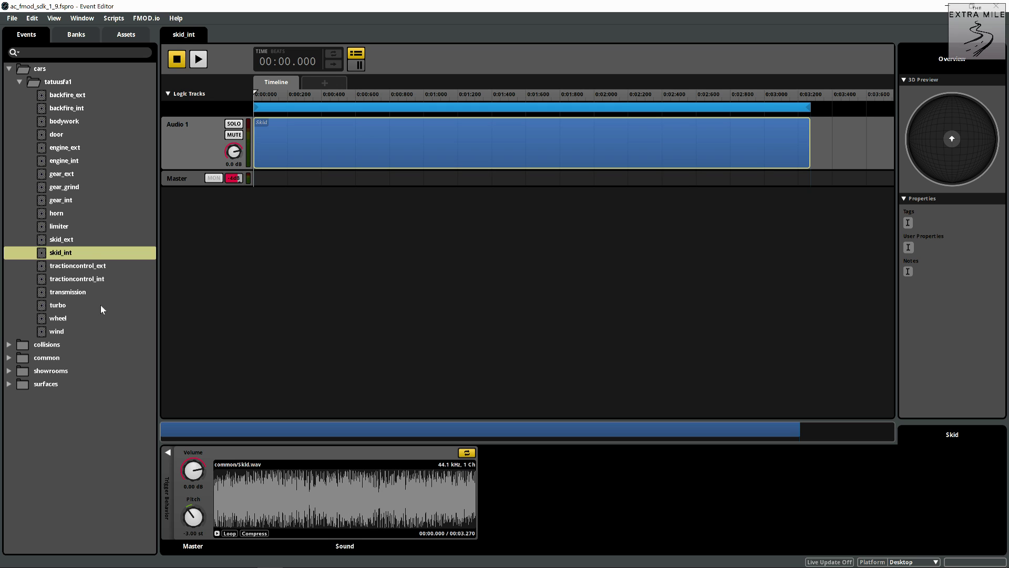
Step: Audition the traction_control.wav source in the tractioncontrol_ext event and in the tractioncontrol_int event
{"action": "left_click", "coordinate": [93, 264]}
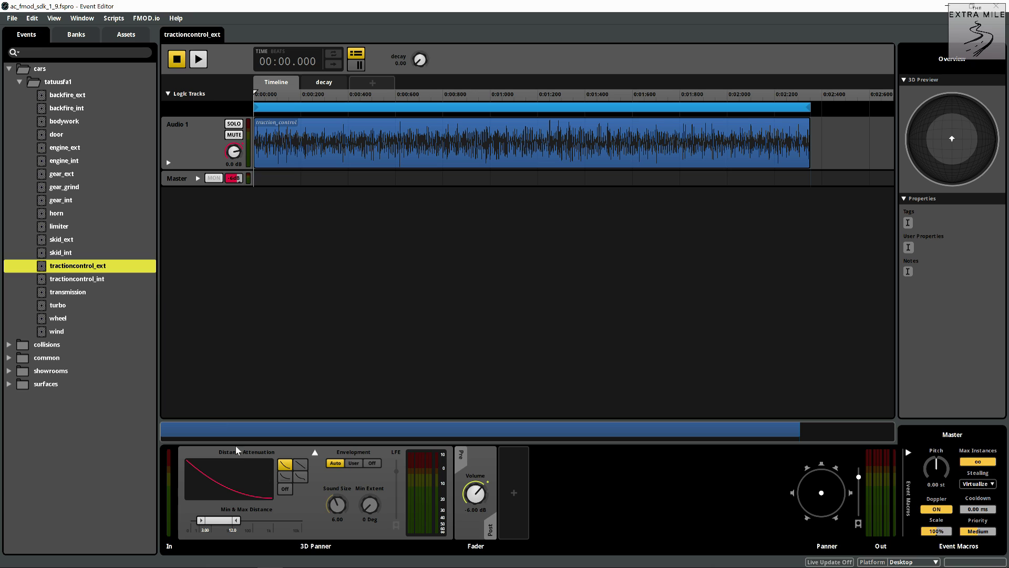
{"action": "left_click", "coordinate": [300, 153]}
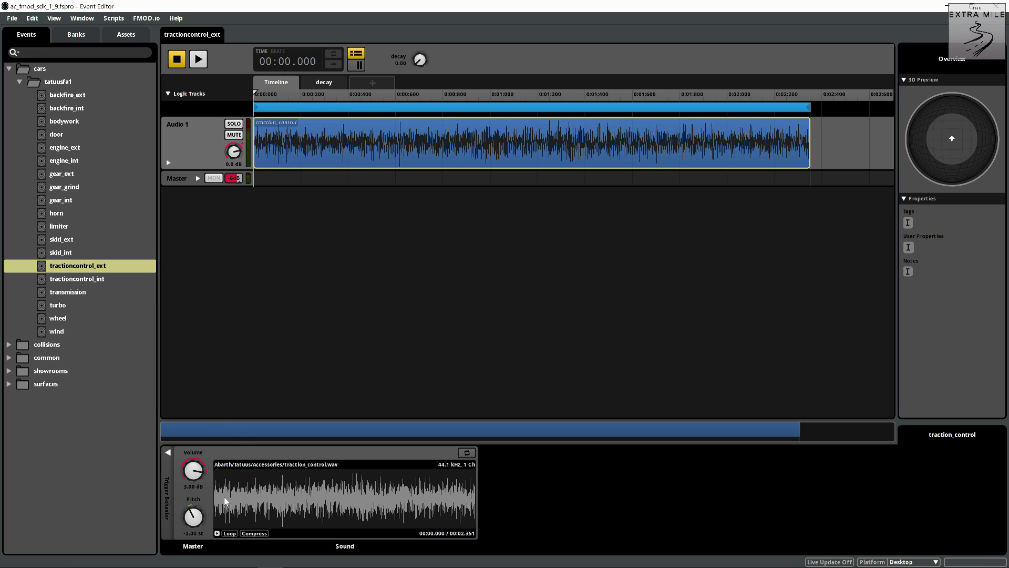
{"action": "left_click", "coordinate": [216, 534]}
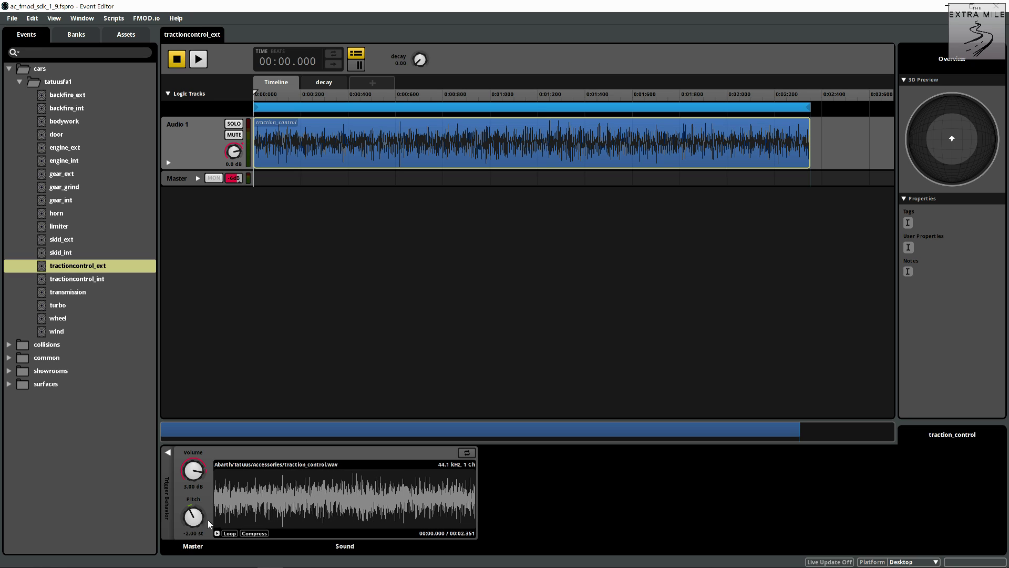
{"action": "left_click", "coordinate": [95, 281]}
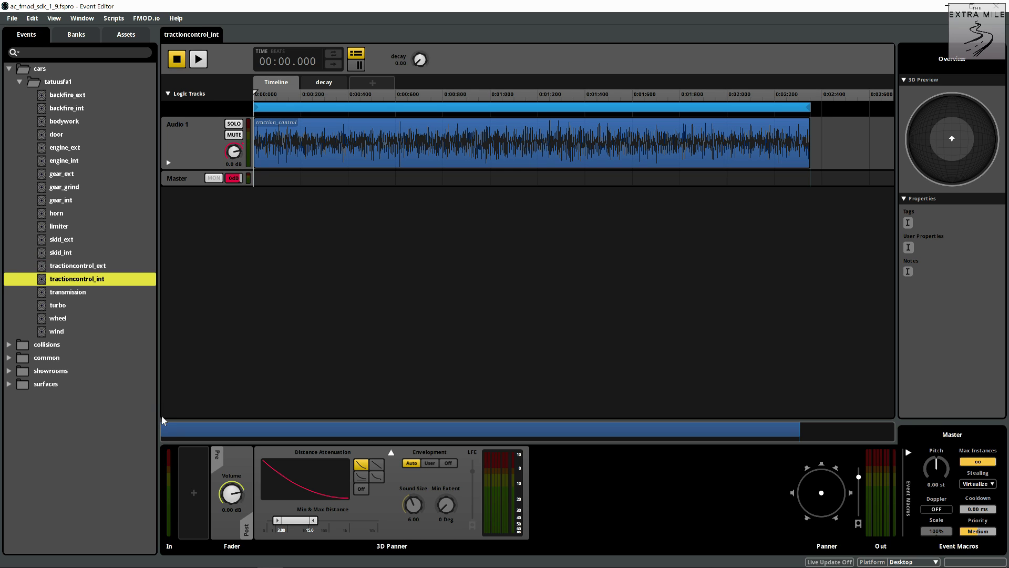
{"action": "left_click", "coordinate": [286, 158]}
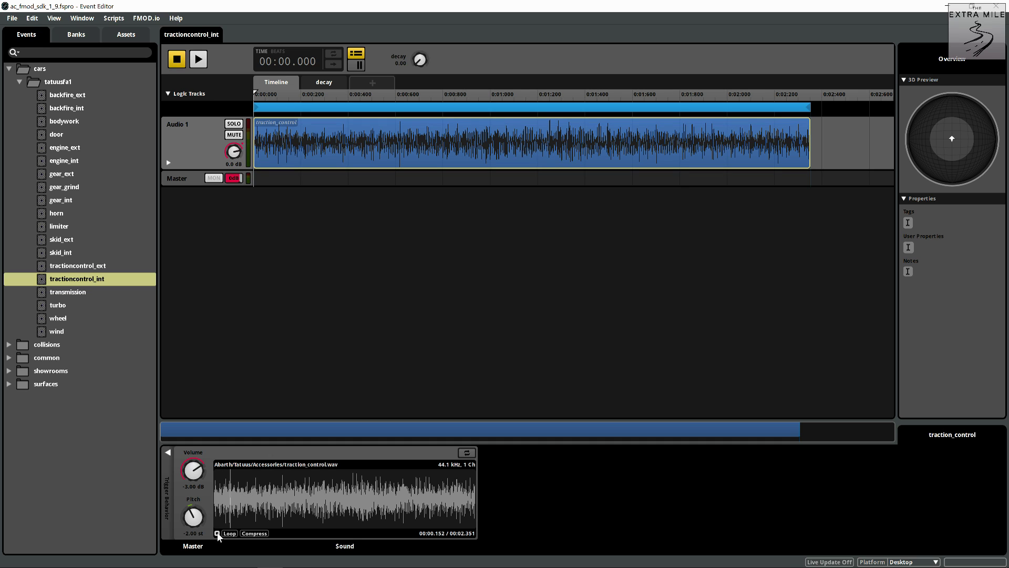
Step: Play the transmission event and audition the transmission.wav source on its drivetrain_speed parameter
{"action": "left_click", "coordinate": [61, 294]}
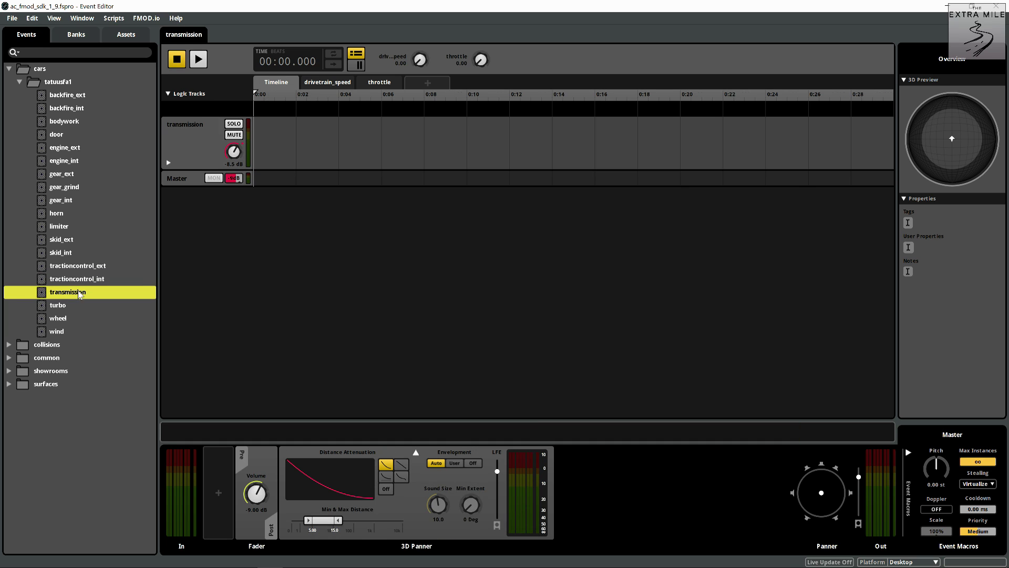
{"action": "left_click", "coordinate": [203, 60]}
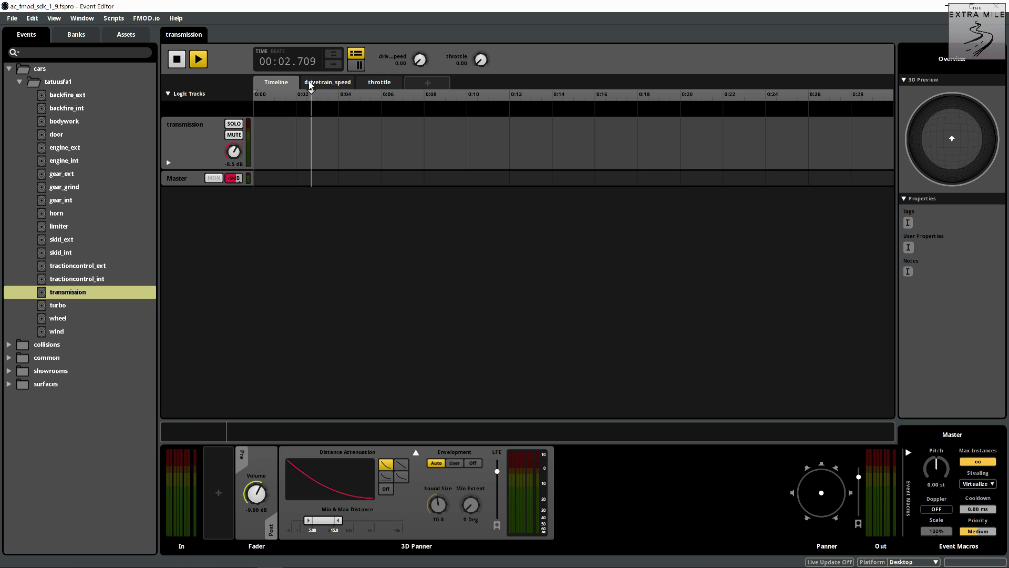
{"action": "left_click", "coordinate": [321, 83]}
{"action": "left_click", "coordinate": [309, 150]}
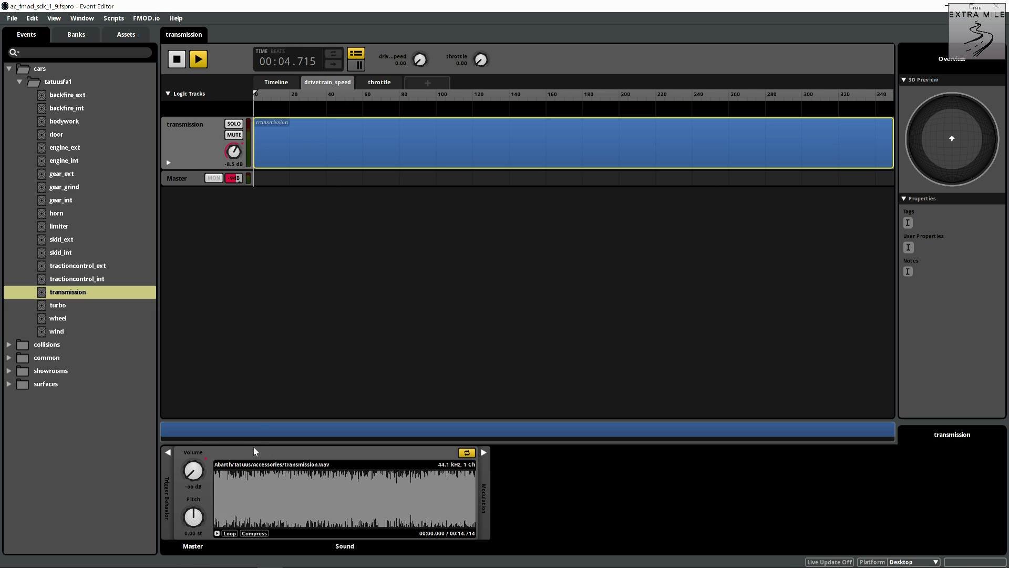
{"action": "left_click", "coordinate": [216, 534]}
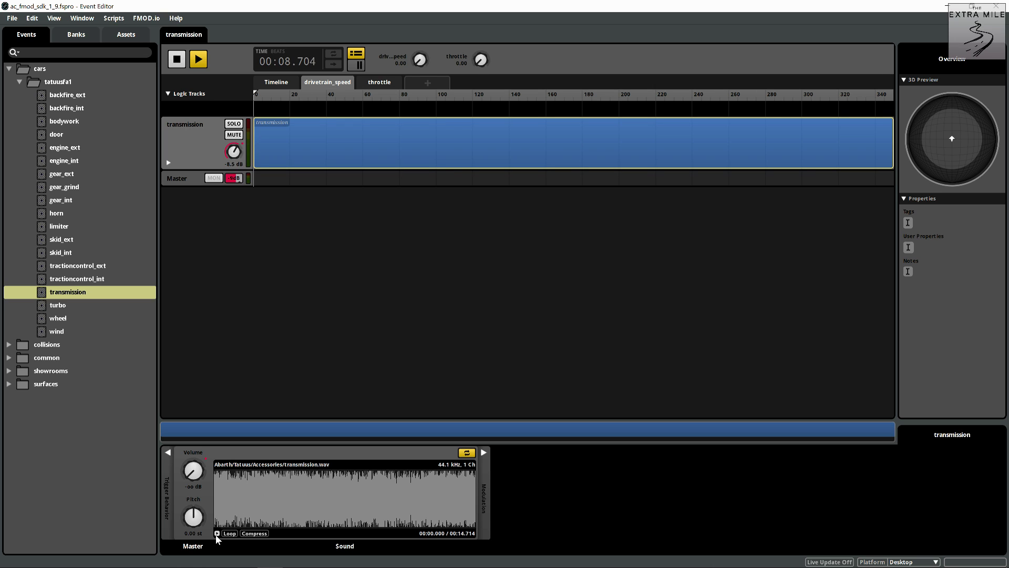
Step: Play the turbo event and inspect the 98t_turbo_boost track on the boost parameter
{"action": "left_click", "coordinate": [72, 305]}
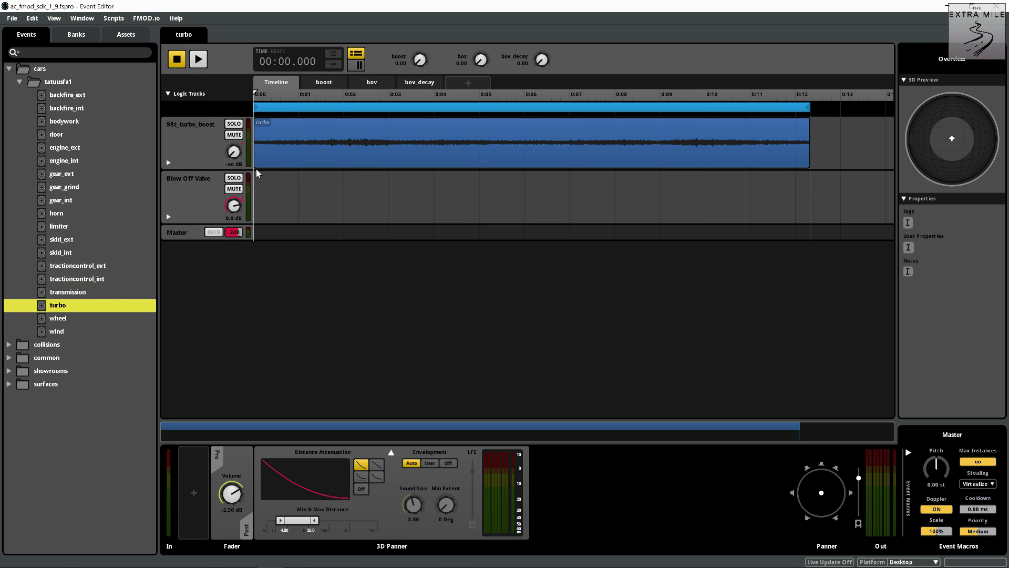
{"action": "left_click", "coordinate": [201, 62]}
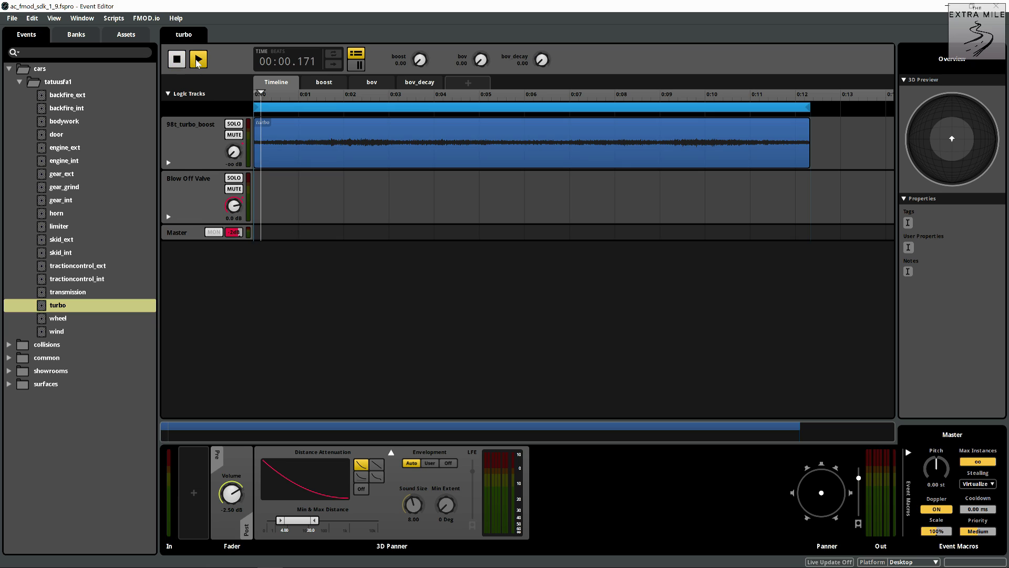
{"action": "left_click", "coordinate": [324, 82]}
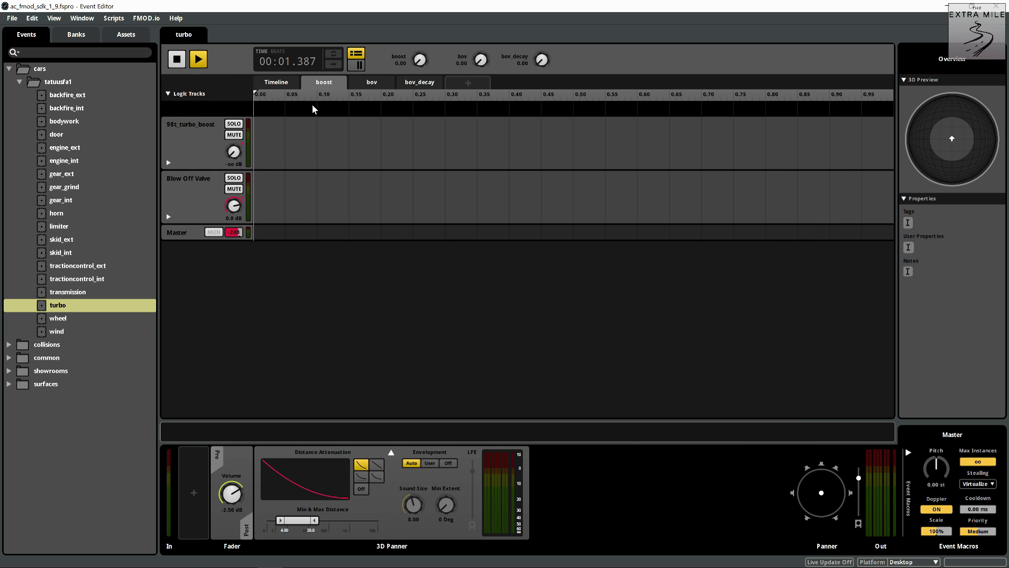
{"action": "left_click", "coordinate": [278, 131]}
{"action": "left_click_drag", "start_coordinate": [258, 93], "coordinate": [252, 121]}
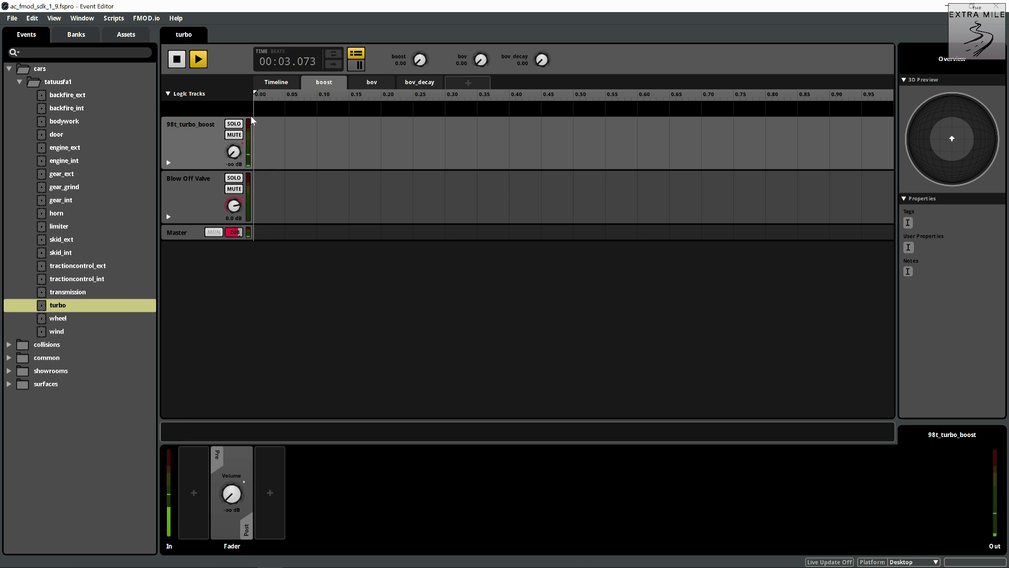
Step: Return to the turbo event's timeline and audition its turbo.wav source file
{"action": "left_click", "coordinate": [276, 82]}
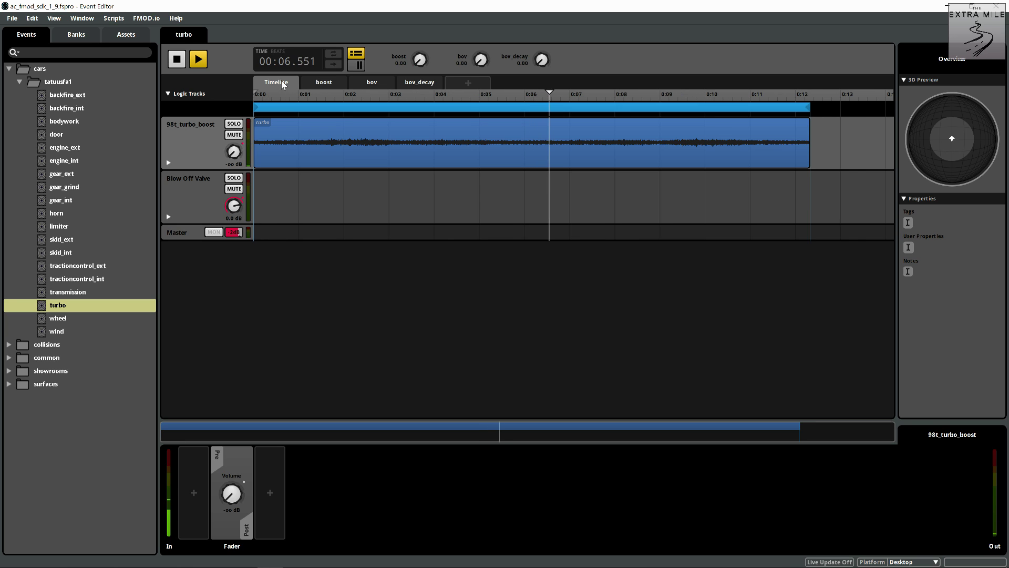
{"action": "left_click", "coordinate": [315, 140]}
{"action": "left_click", "coordinate": [217, 533]}
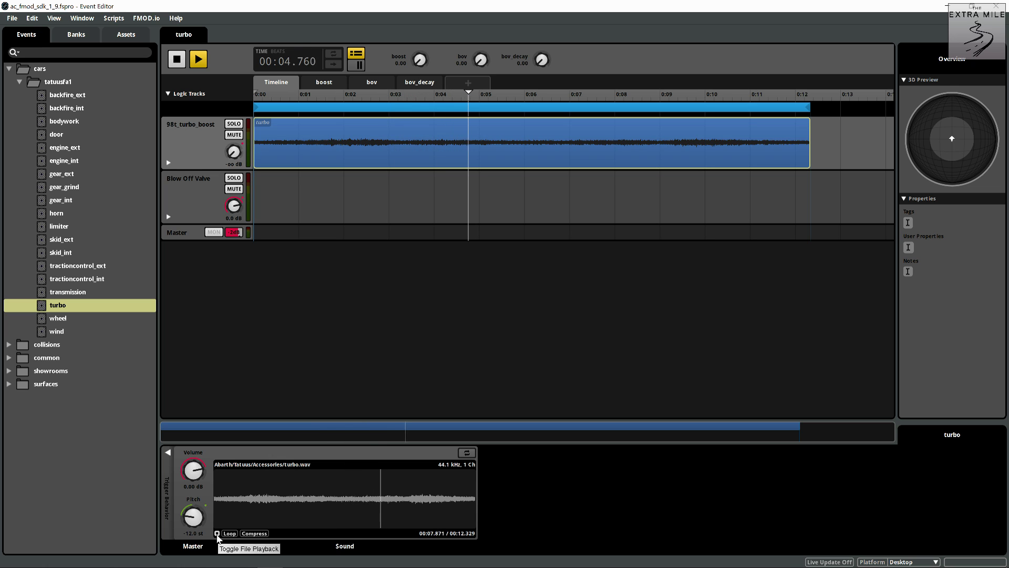
Step: Open the wheel event and inspect its brakes track with the brake parameter moved to about 0.08
{"action": "left_click", "coordinate": [64, 320]}
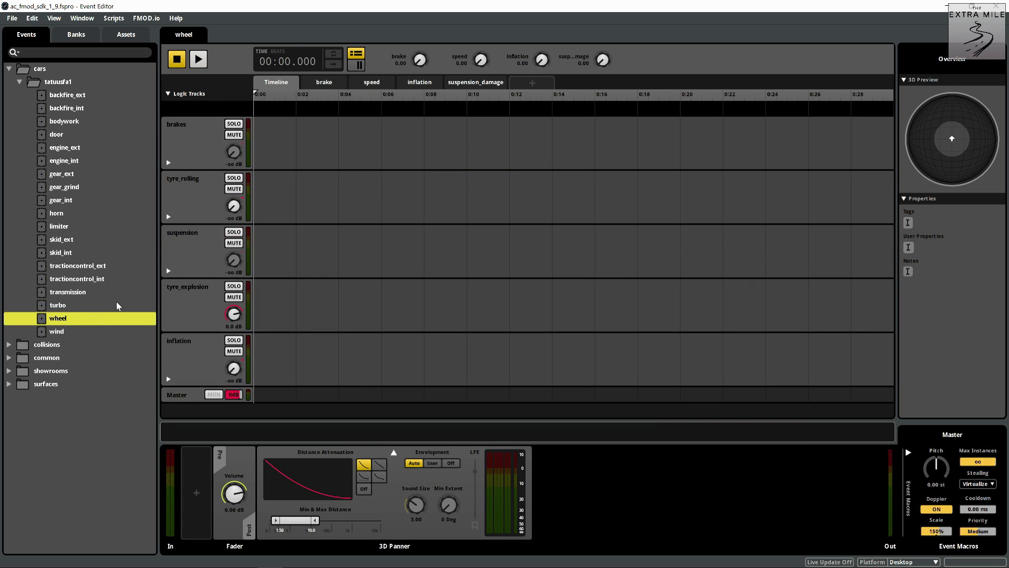
{"action": "left_click", "coordinate": [195, 132]}
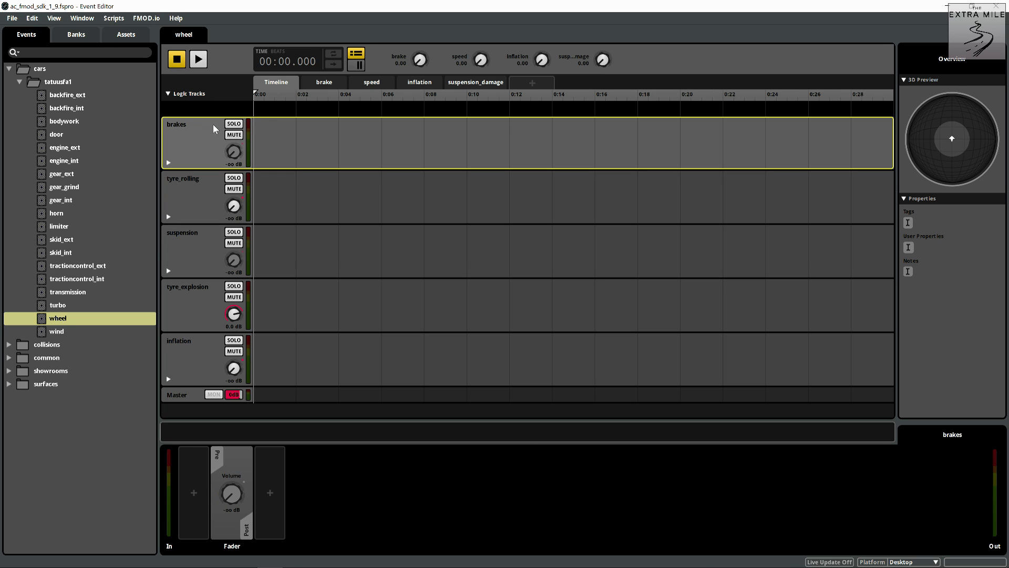
{"action": "left_click", "coordinate": [325, 83]}
{"action": "left_click", "coordinate": [328, 97]}
{"action": "left_click_drag", "start_coordinate": [341, 103], "coordinate": [307, 104]}
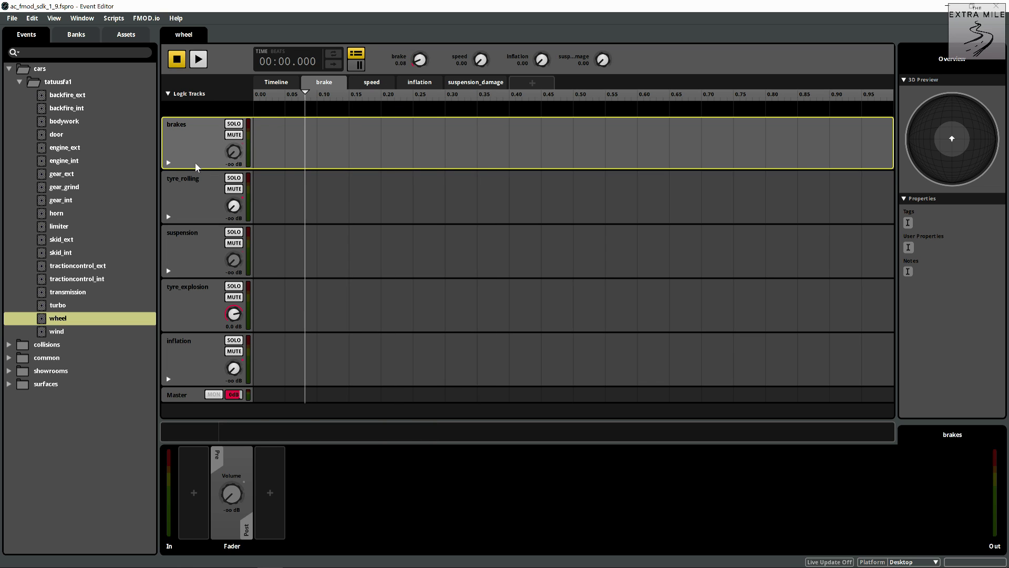
Step: Inspect the wheel event's tyre_rolling track on the speed parameter and audition its tyre_rolling.wav source file
{"action": "left_click", "coordinate": [195, 204]}
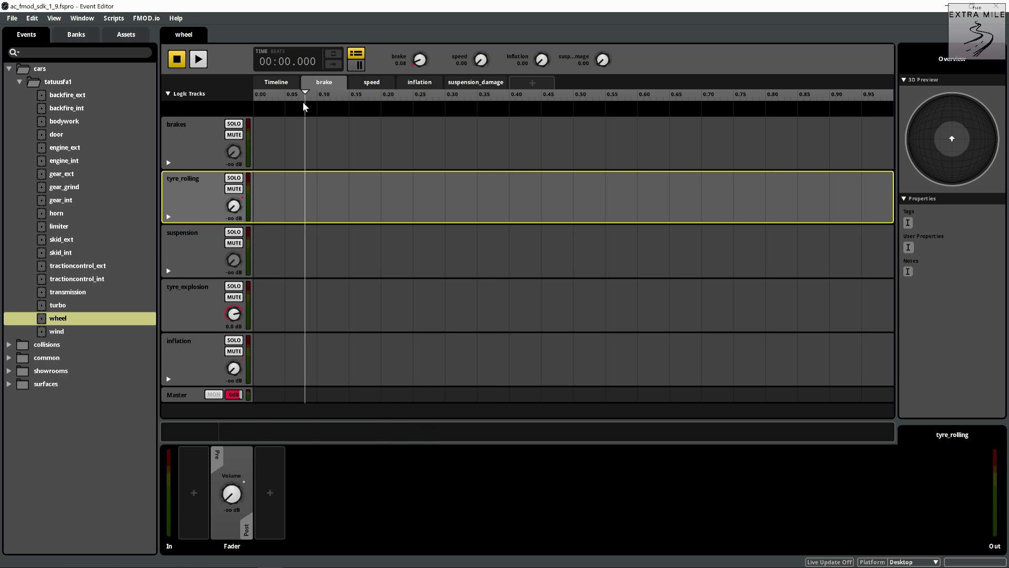
{"action": "left_click", "coordinate": [388, 83]}
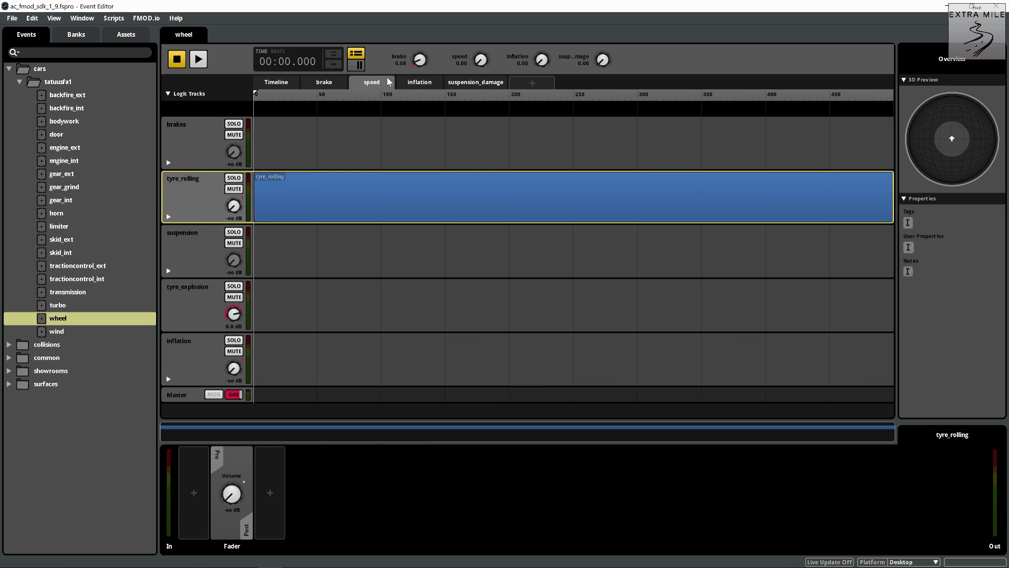
{"action": "left_click", "coordinate": [314, 191]}
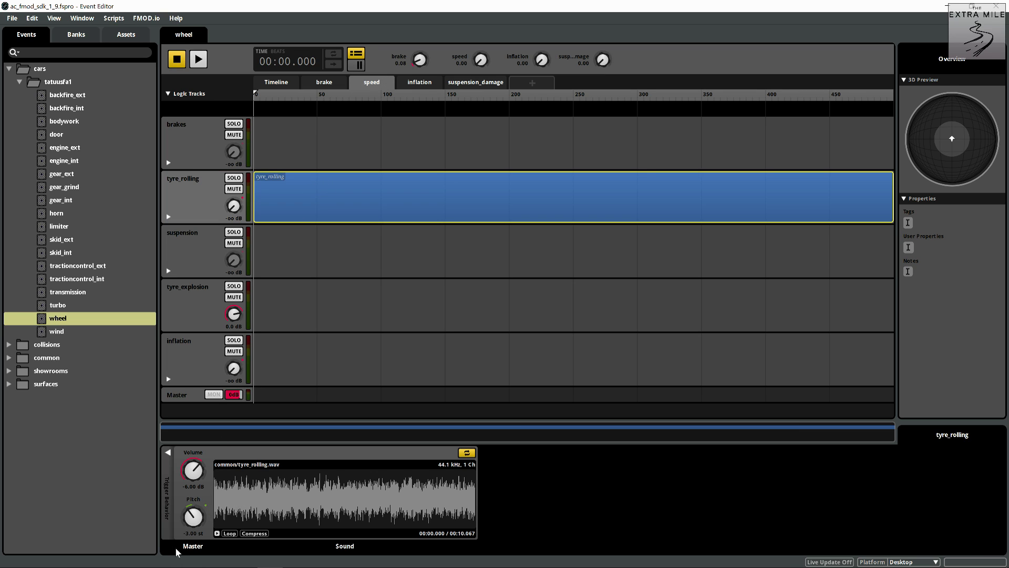
{"action": "left_click", "coordinate": [217, 534]}
{"action": "left_click", "coordinate": [217, 533]}
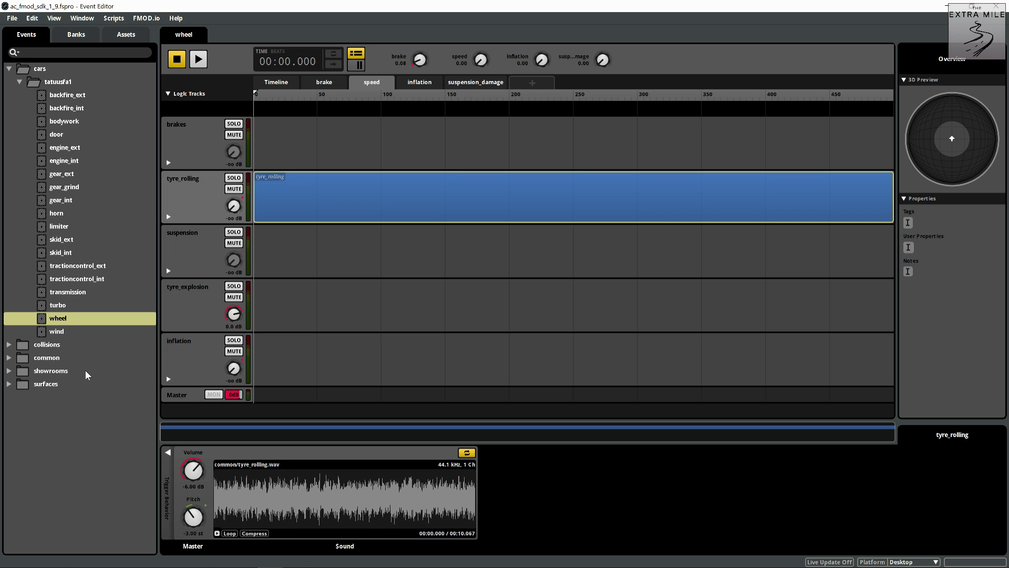
Step: Open the wind event, check its speed and air_pressure parameters, and audition the wind_draft_mono.wav source file
{"action": "left_click", "coordinate": [78, 333]}
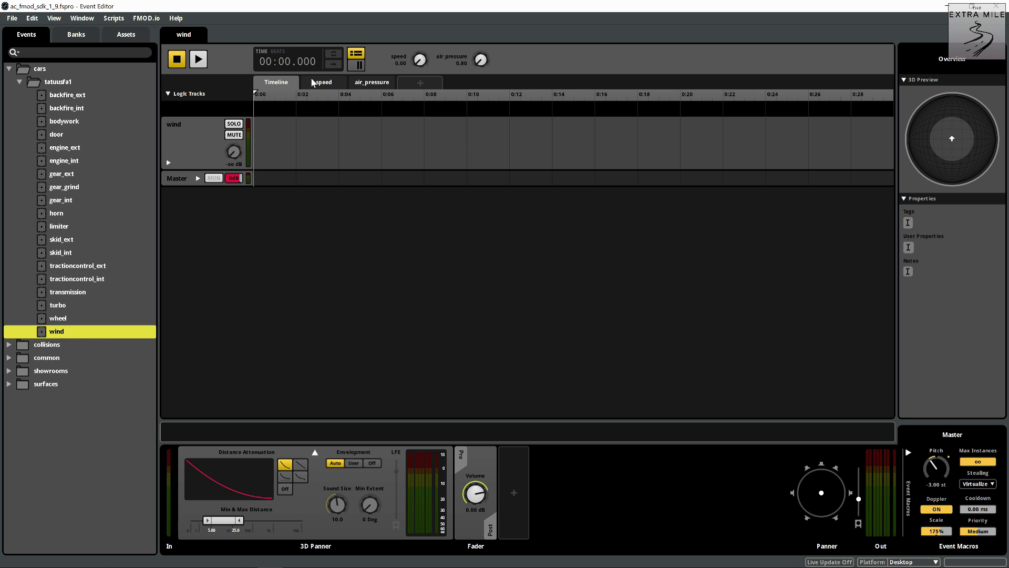
{"action": "left_click", "coordinate": [324, 82]}
{"action": "left_click_drag", "start_coordinate": [281, 101], "coordinate": [221, 118]}
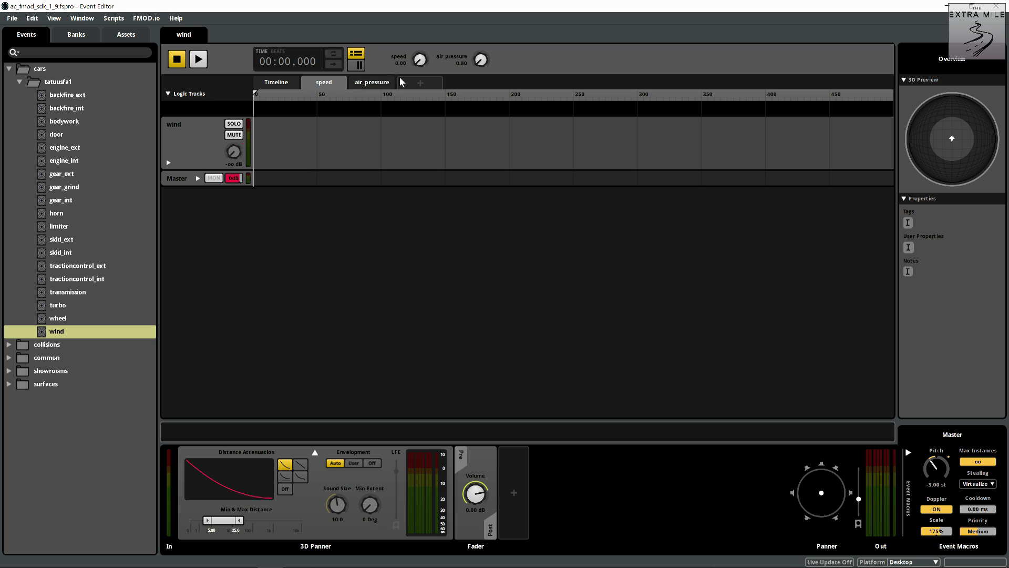
{"action": "left_click", "coordinate": [371, 83]}
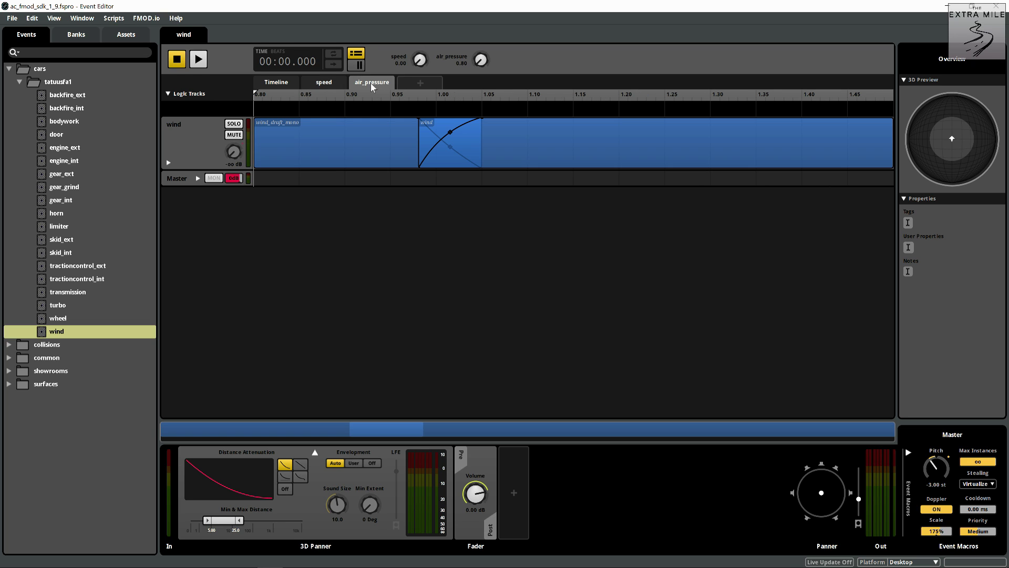
{"action": "left_click", "coordinate": [332, 136]}
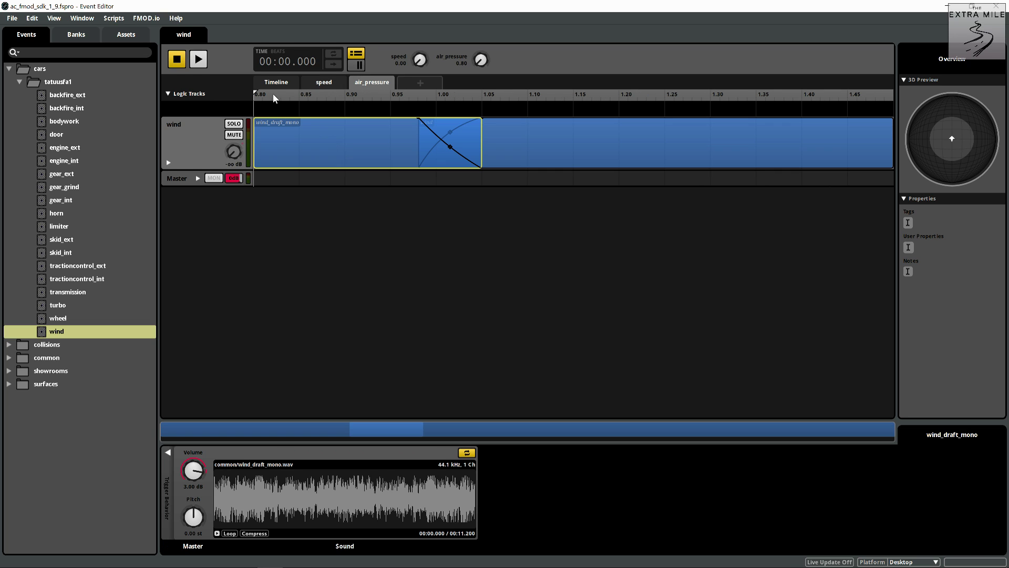
{"action": "left_click", "coordinate": [219, 535]}
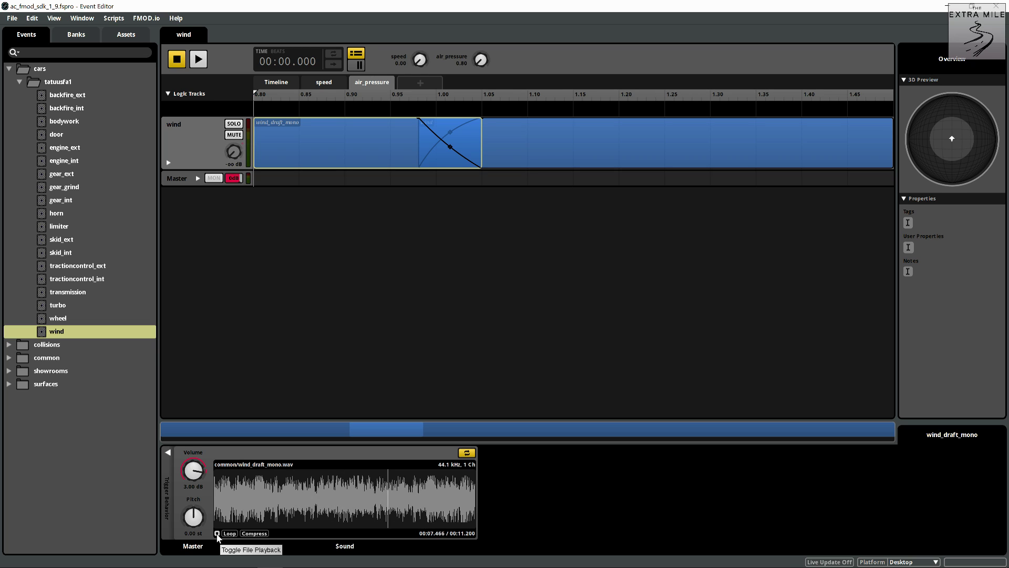
{"action": "left_click", "coordinate": [217, 534]}
Step: Audition the wind.wav source file on the wind event's air_pressure parameter
{"action": "left_click", "coordinate": [575, 122]}
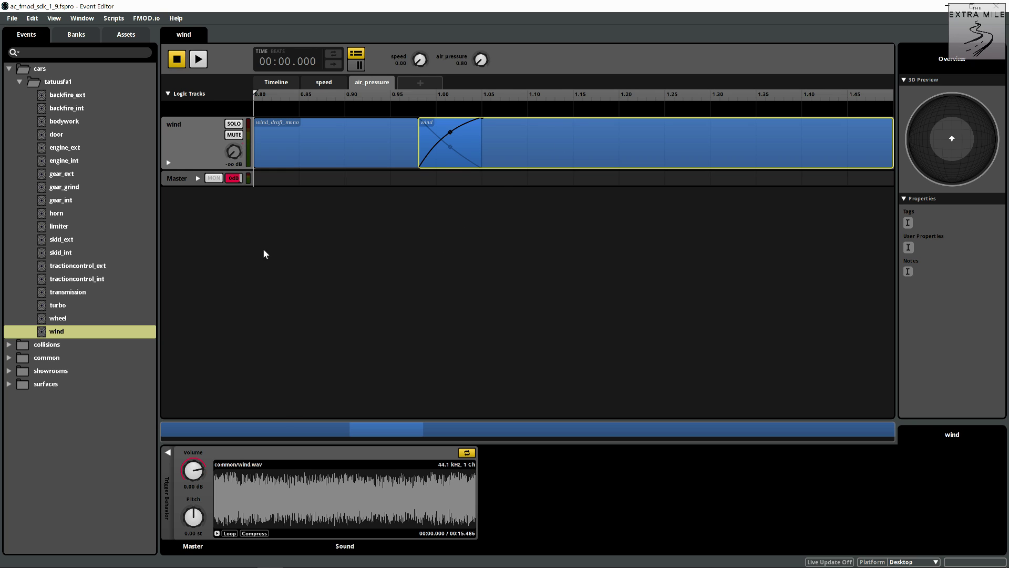
{"action": "left_click", "coordinate": [217, 534]}
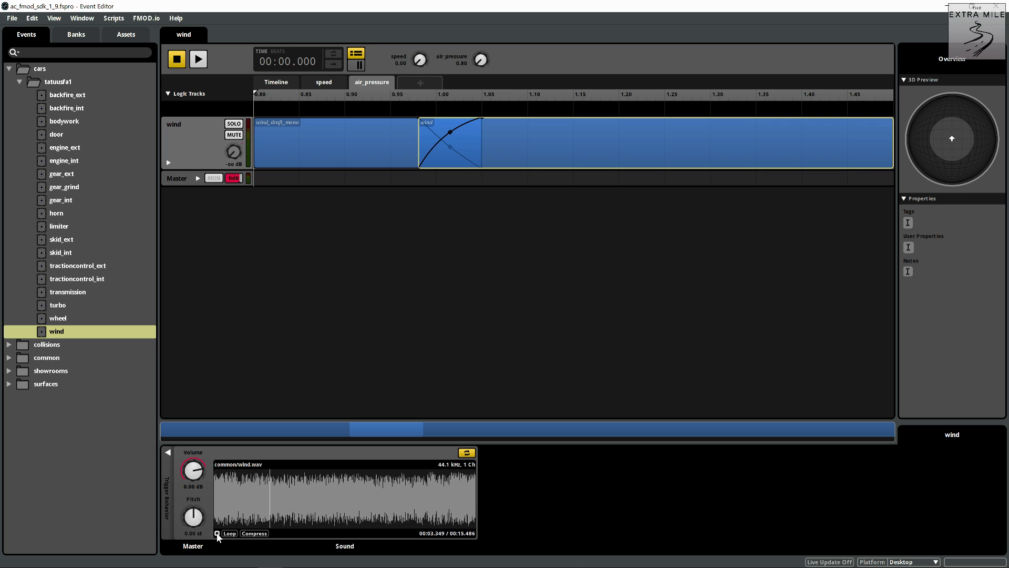
{"action": "left_click", "coordinate": [217, 533]}
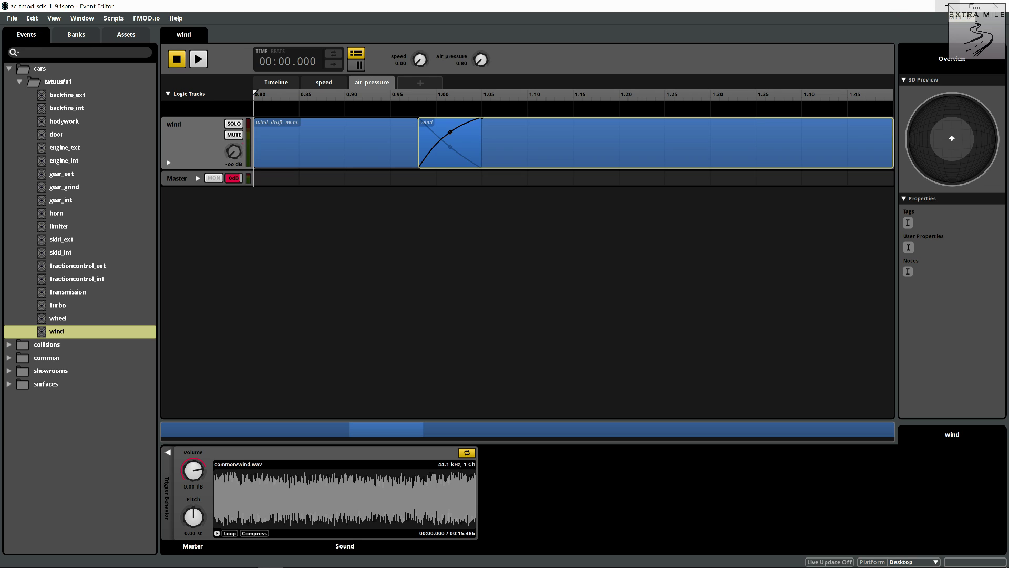
Step: Switch to Audacity and play the short onboard rev limiter clip repeatedly
{"action": "left_click", "coordinate": [947, 6]}
{"action": "key", "text": "alt+Tab"}
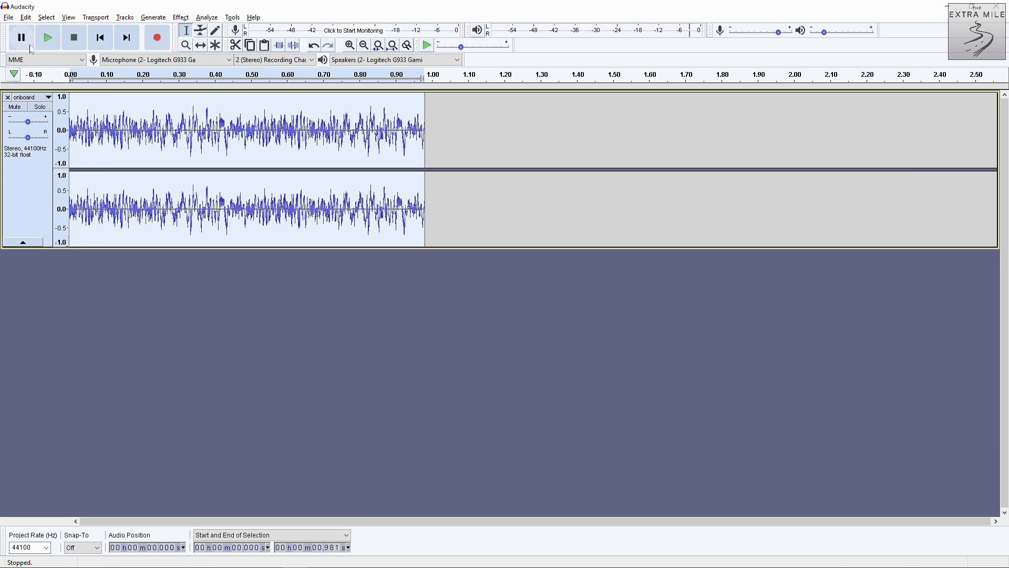
{"action": "left_click", "coordinate": [47, 37]}
{"action": "left_click", "coordinate": [47, 38]}
{"action": "left_click", "coordinate": [46, 38]}
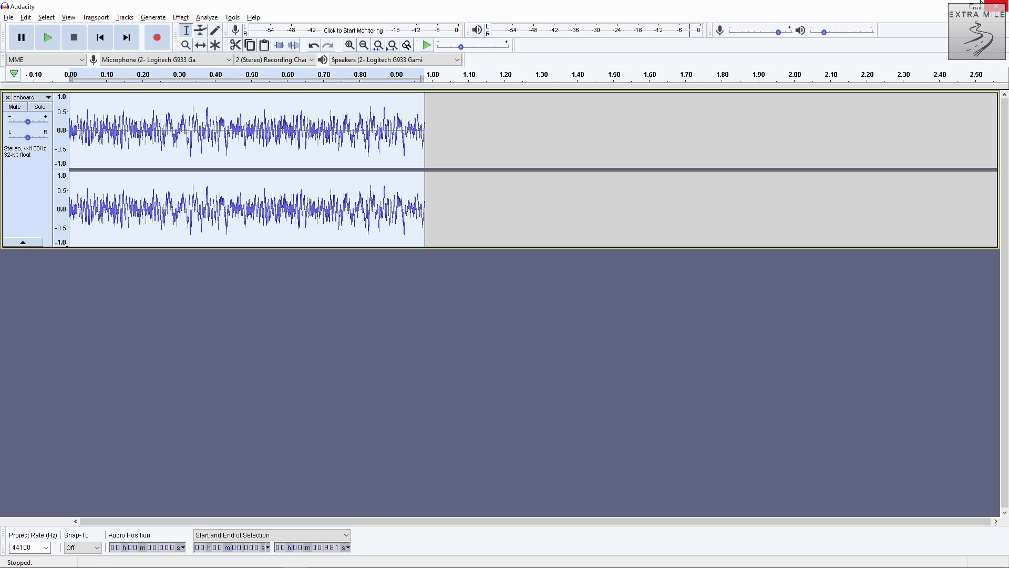
Step: Go to the desktop and open the MODFILES folder inside the SoundMod folder
{"action": "left_click", "coordinate": [947, 6]}
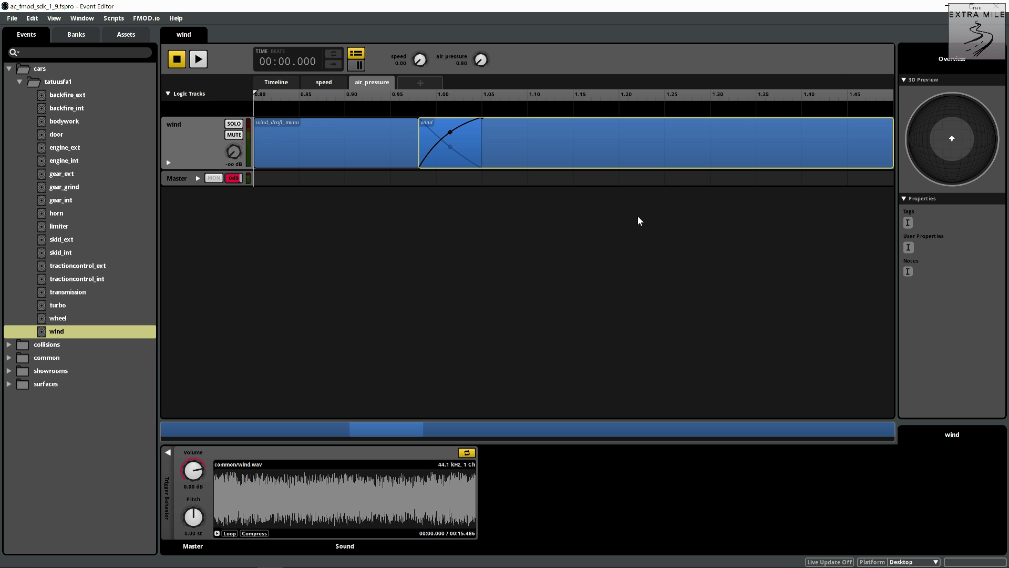
{"action": "key", "text": "super+d"}
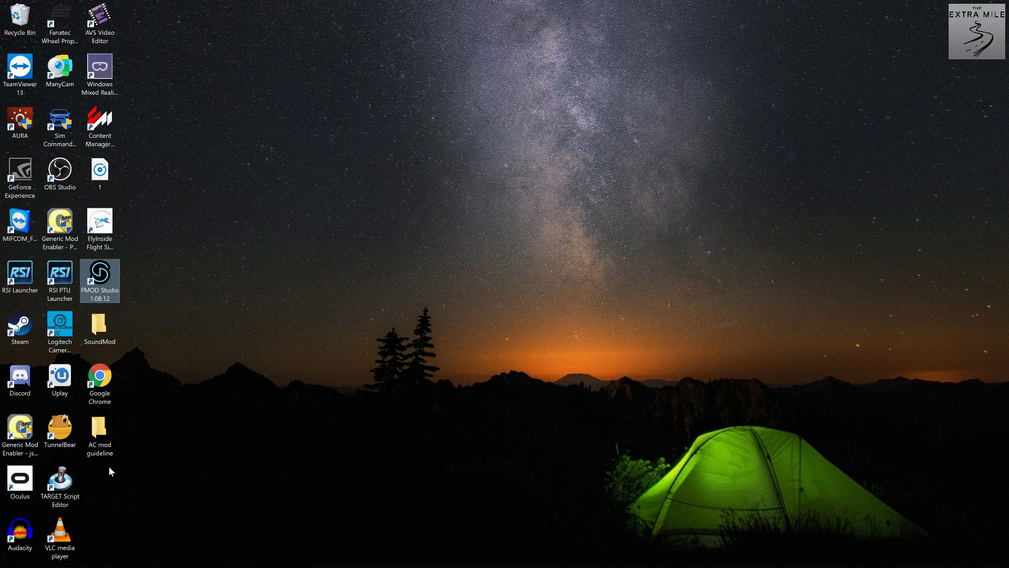
{"action": "double_click", "coordinate": [99, 325]}
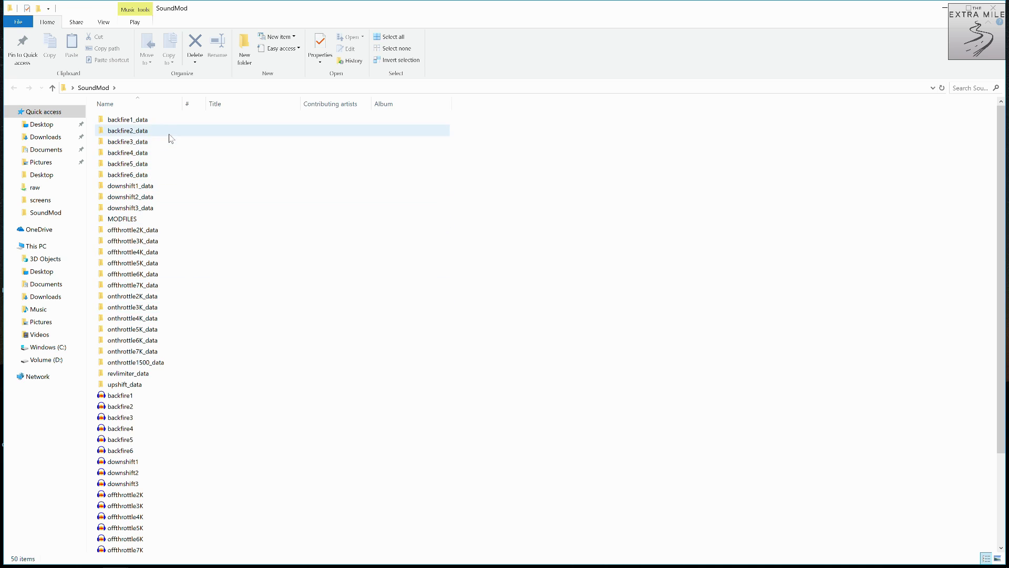
{"action": "double_click", "coordinate": [149, 220]}
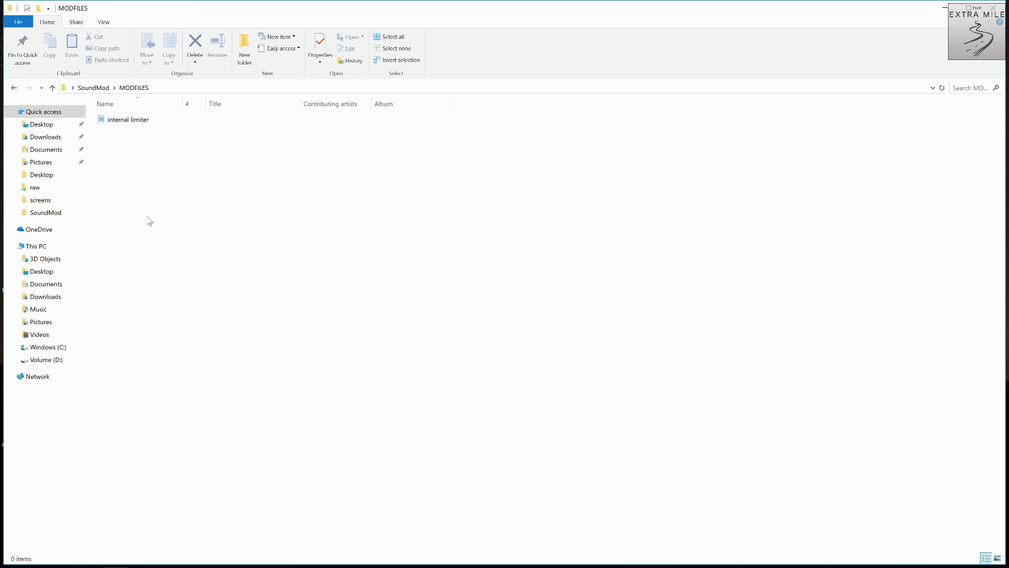
Step: Play the internal limiter file in Groove-Musik with repeat turned on, and close the player
{"action": "double_click", "coordinate": [129, 120]}
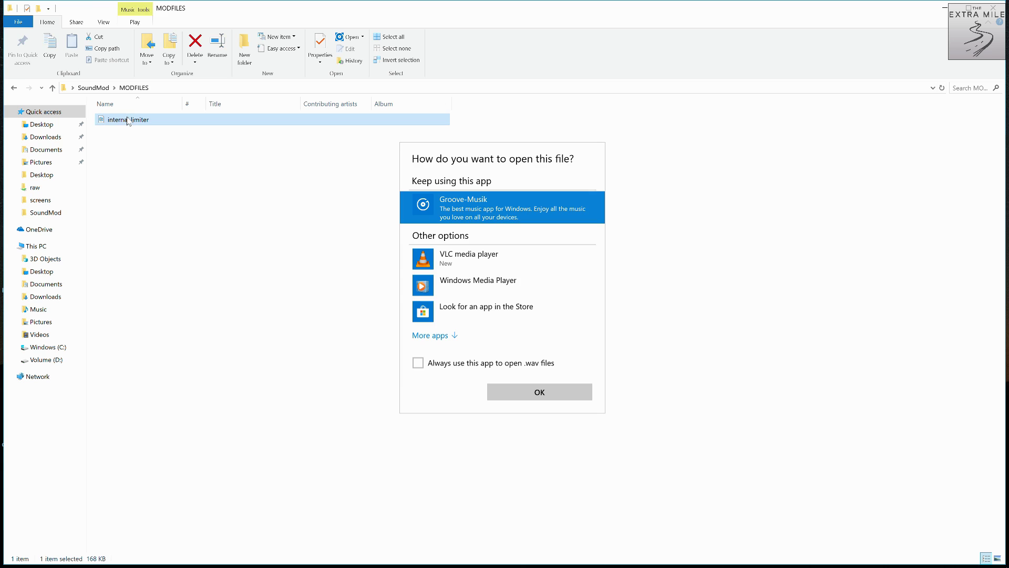
{"action": "left_click", "coordinate": [507, 386]}
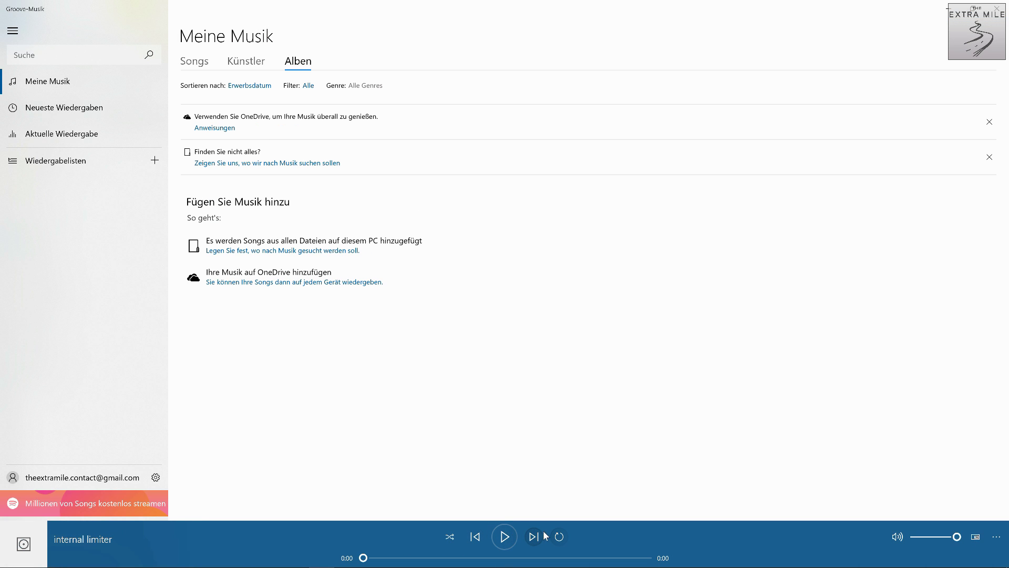
{"action": "left_click", "coordinate": [559, 536]}
{"action": "left_click", "coordinate": [504, 538]}
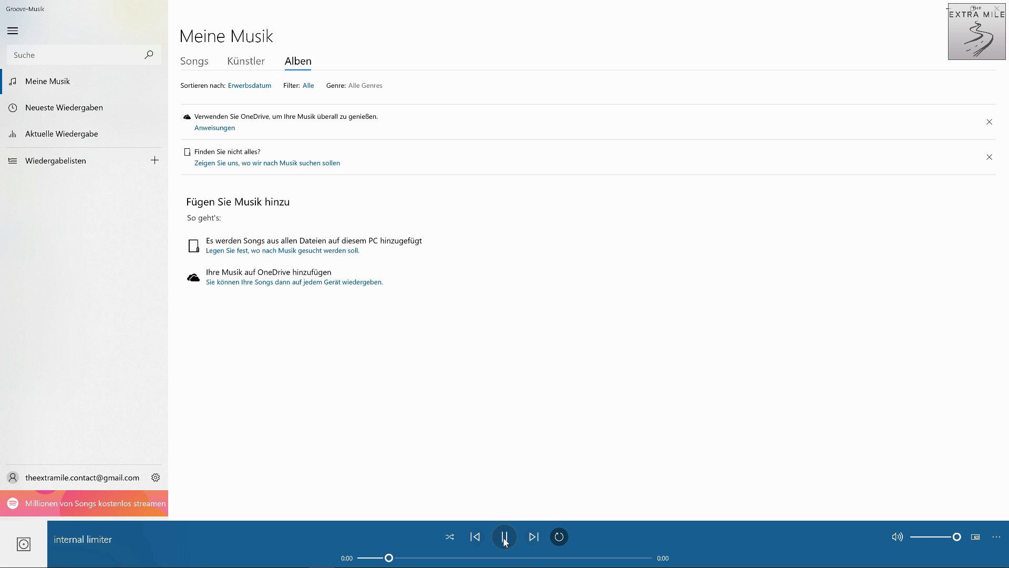
{"action": "left_click", "coordinate": [504, 539]}
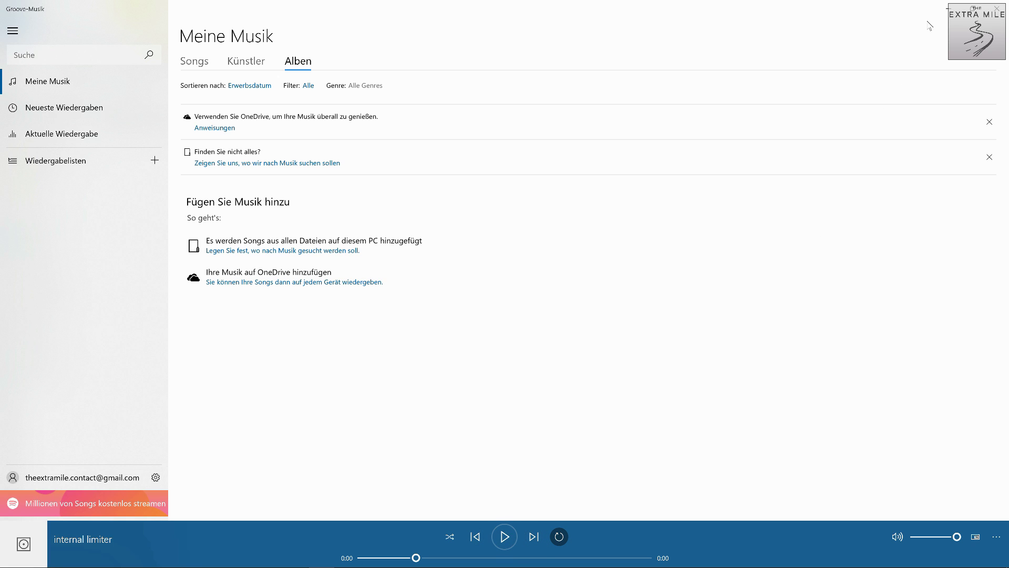
{"action": "left_click", "coordinate": [996, 8]}
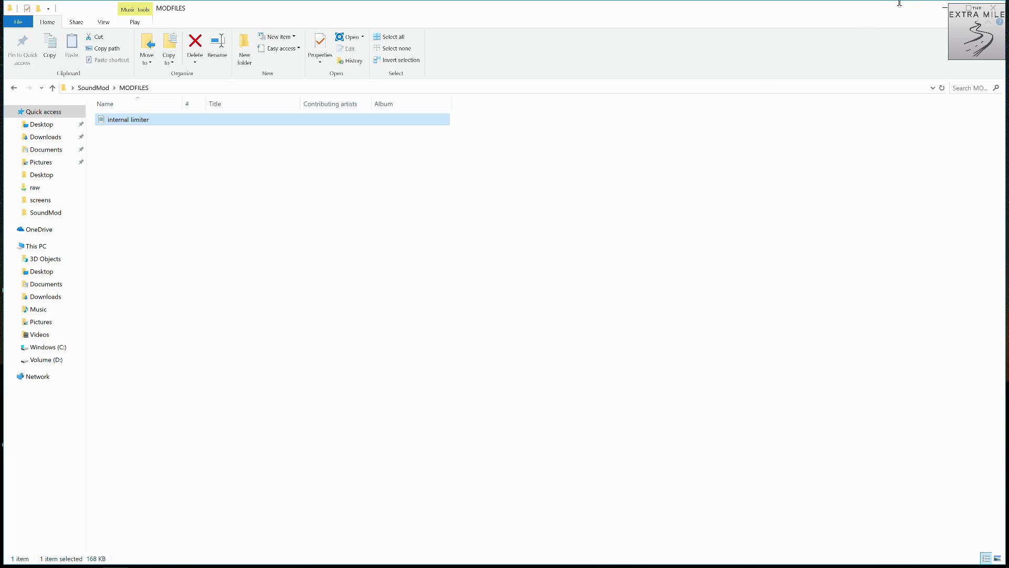
Step: Return to the untitled limiter project in Audacity and close it without saving
{"action": "left_click", "coordinate": [945, 7]}
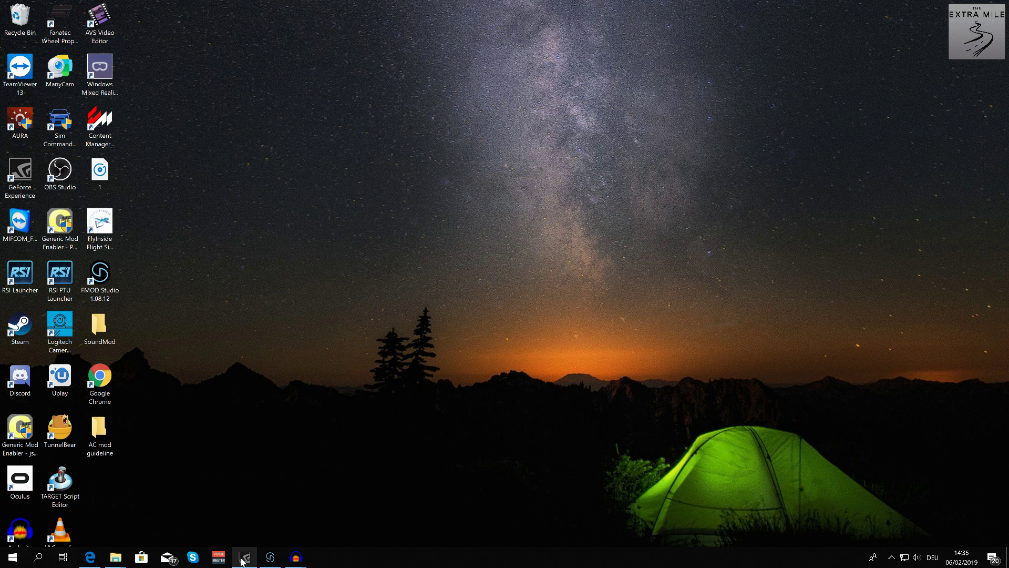
{"action": "mouse_move", "coordinate": [295, 555]}
{"action": "left_click", "coordinate": [340, 522]}
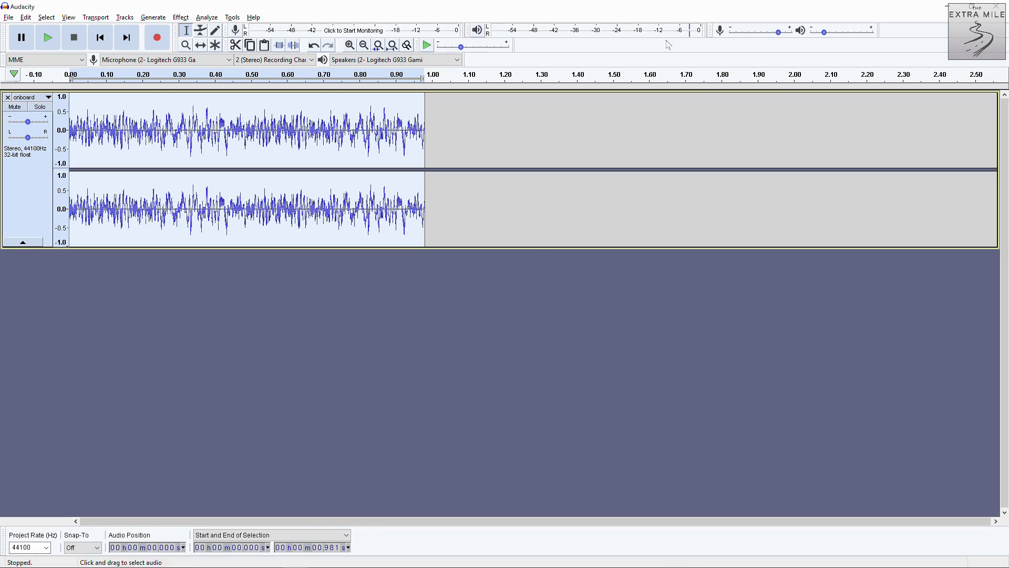
{"action": "left_click", "coordinate": [996, 6]}
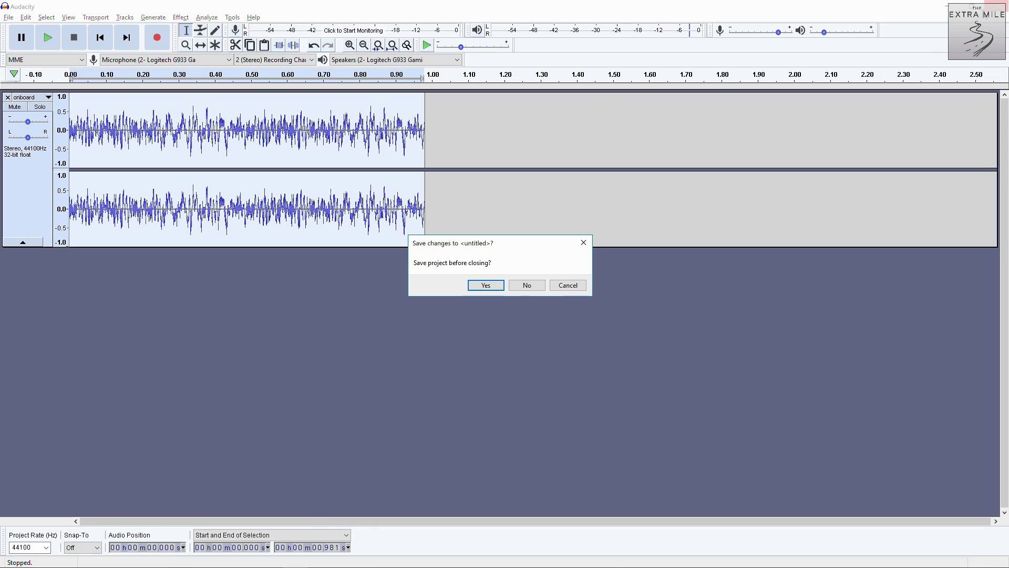
{"action": "left_click", "coordinate": [531, 285]}
Step: Open the onthrottle1500 project from the SoundMod folder in Audacity and dismiss the welcome dialog
{"action": "left_click", "coordinate": [219, 557]}
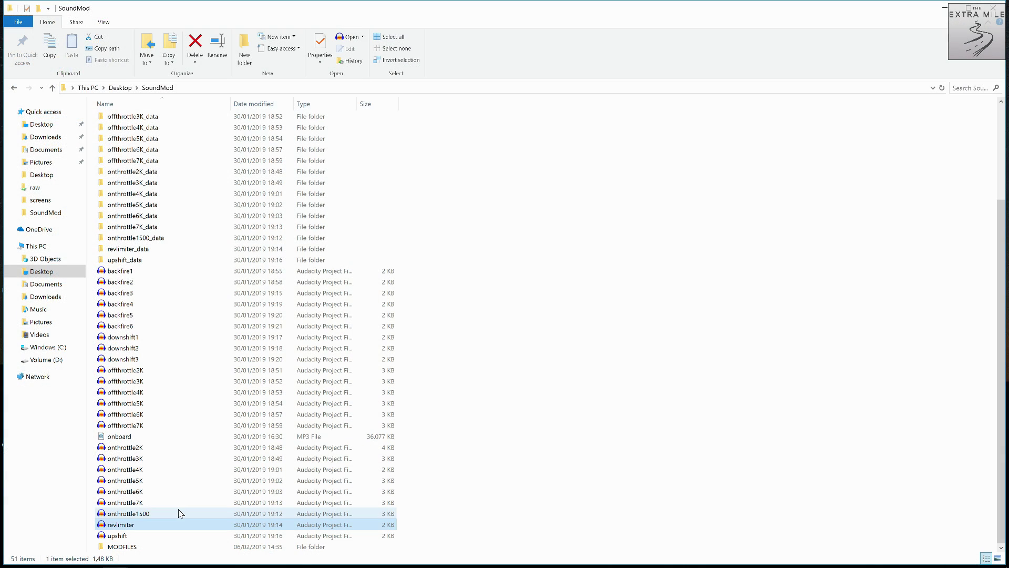
{"action": "double_click", "coordinate": [180, 513]}
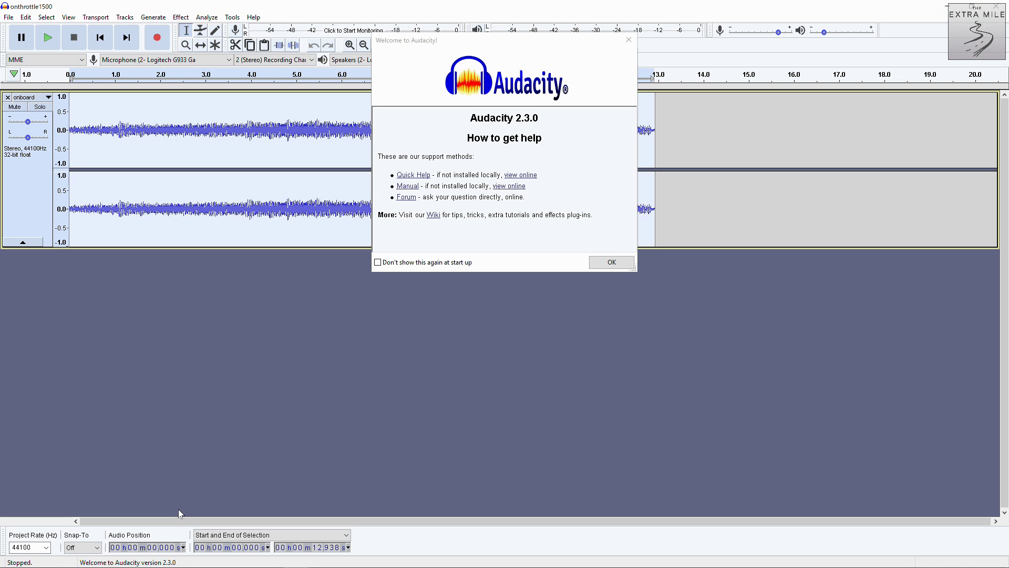
{"action": "left_click", "coordinate": [611, 261]}
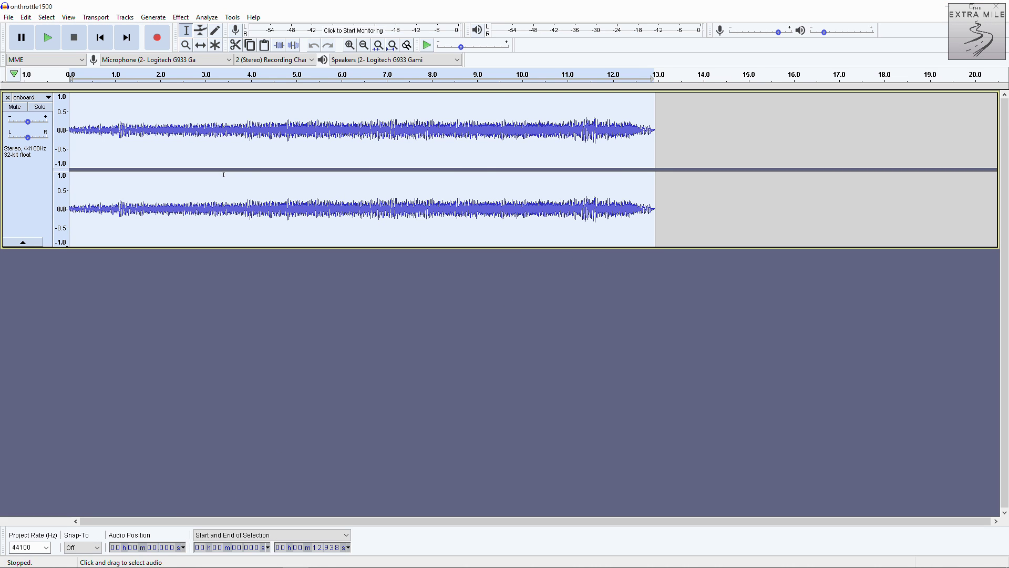
Step: Switch back to FMOD Studio, open the engine_int event, and audition 500ss_idle.wav from the 500ss load track
{"action": "left_click", "coordinate": [279, 560]}
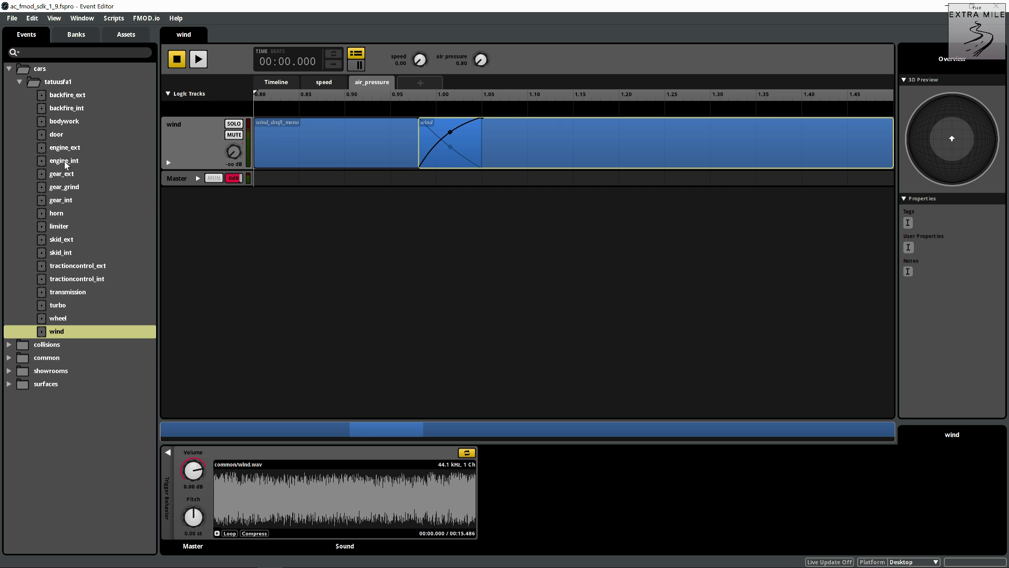
{"action": "left_click", "coordinate": [45, 160]}
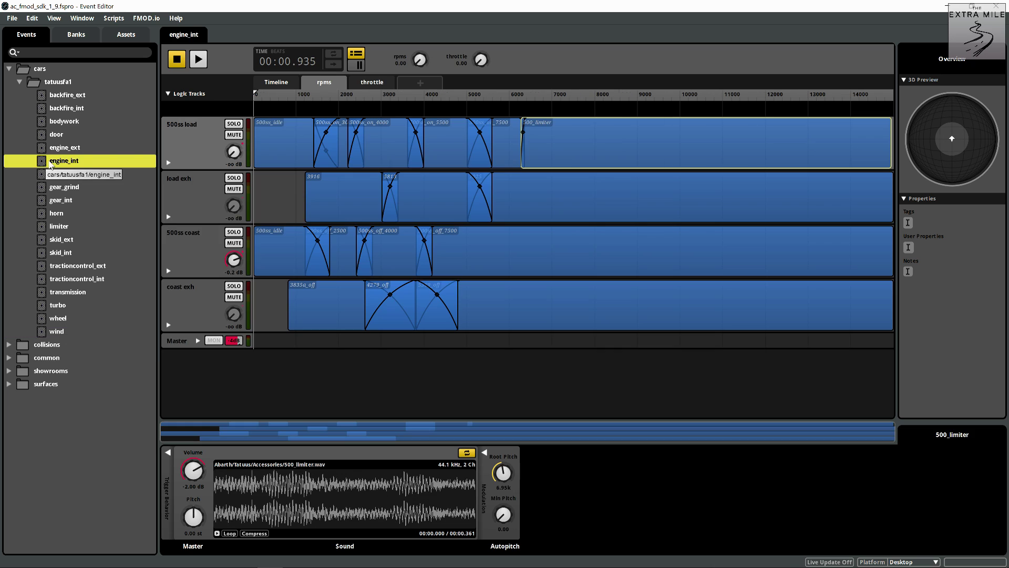
{"action": "left_click", "coordinate": [293, 129]}
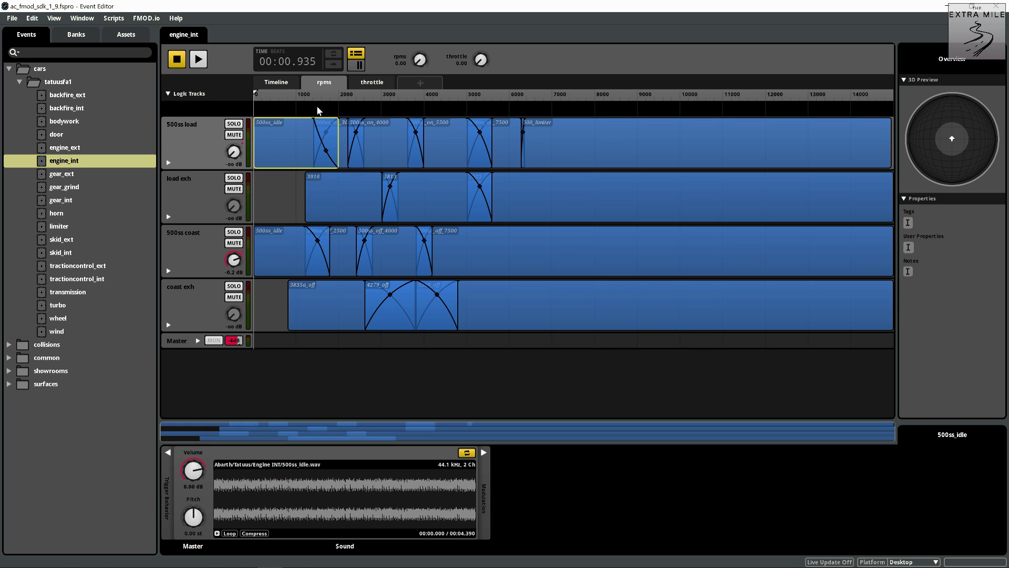
{"action": "left_click", "coordinate": [217, 534]}
{"action": "left_click", "coordinate": [217, 533]}
Step: Audition the 500ss_on_3000.wav source file from the 500ss load track
{"action": "left_click", "coordinate": [343, 144]}
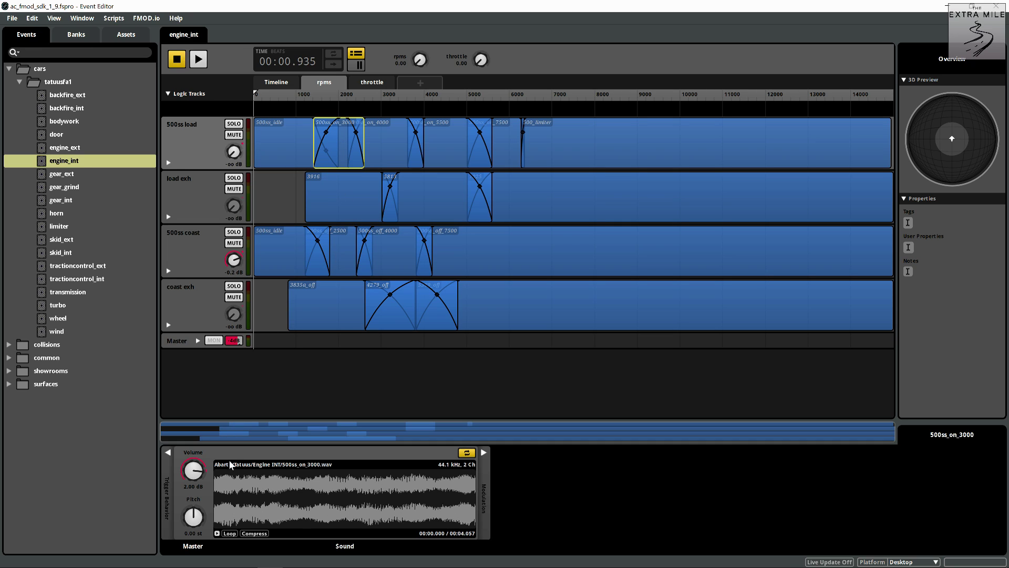
{"action": "left_click", "coordinate": [217, 534]}
{"action": "left_click", "coordinate": [217, 533]}
Step: Audition the 500ss_on_4000.wav and 500ss_on_5500.wav source files from the 500ss load track, comparing them with 500ss_on_3000.wav
{"action": "left_click", "coordinate": [380, 141]}
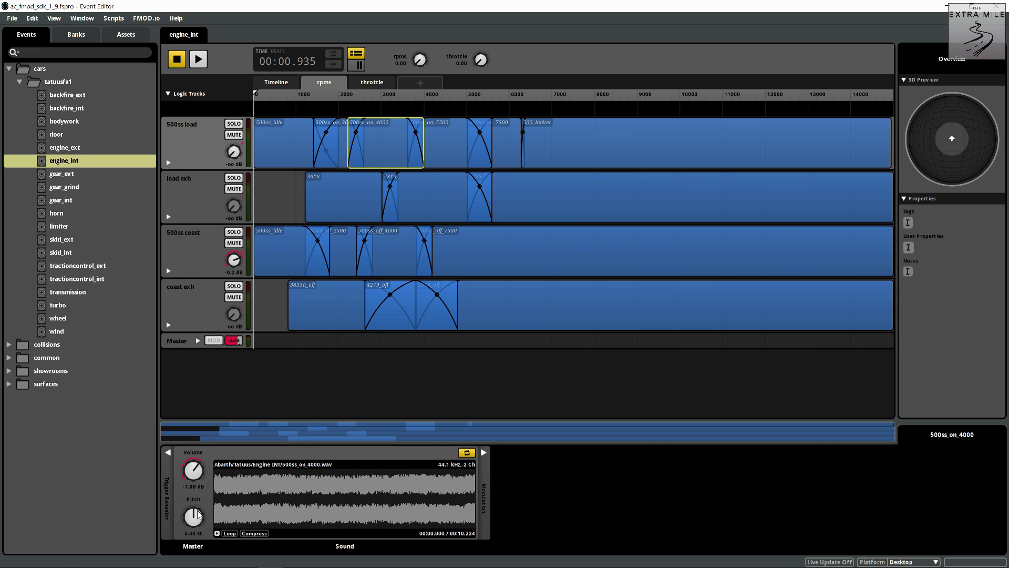
{"action": "left_click", "coordinate": [217, 533]}
{"action": "left_click", "coordinate": [343, 154]}
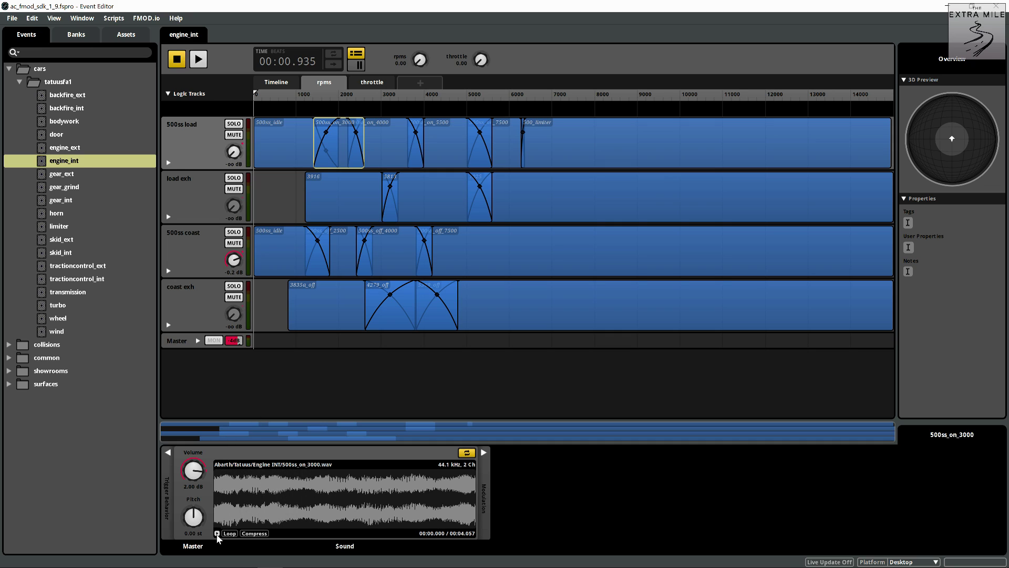
{"action": "left_click", "coordinate": [382, 151]}
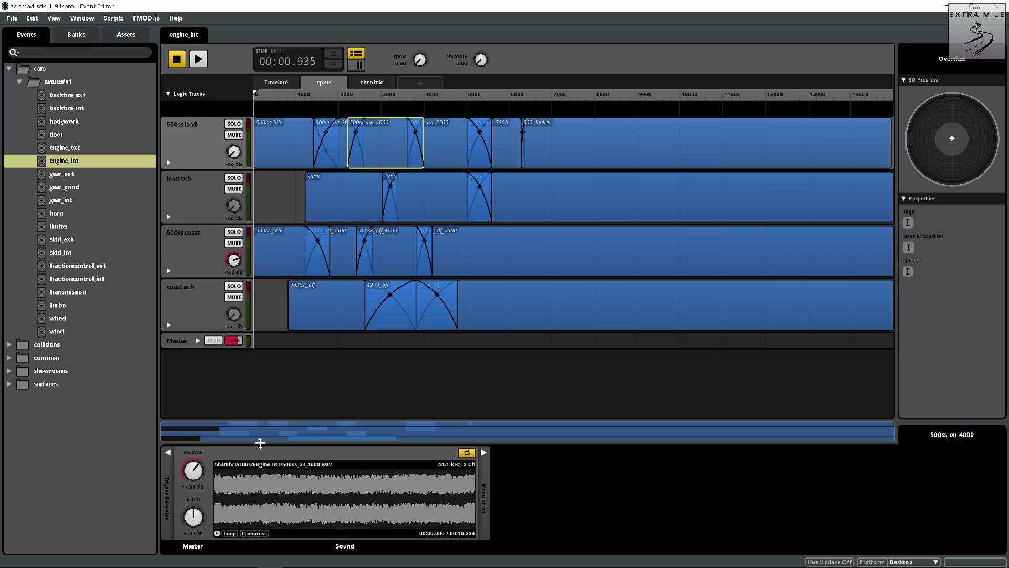
{"action": "left_click", "coordinate": [217, 533]}
{"action": "left_click", "coordinate": [456, 130]}
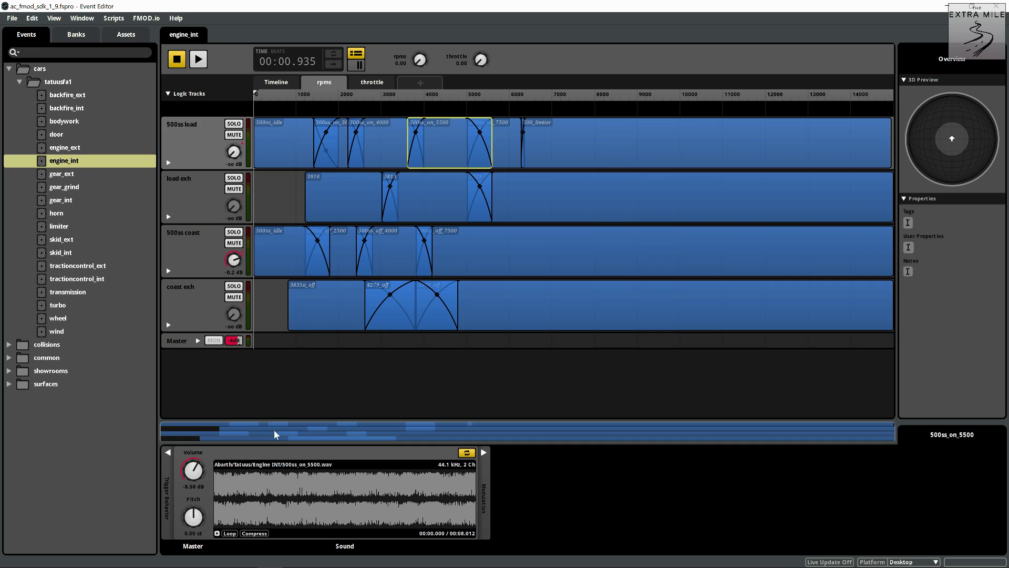
{"action": "left_click", "coordinate": [217, 533]}
Step: Scrub the engine_int event's rpms parameter up to about 1180 and back down, and play the event
{"action": "left_click_drag", "start_coordinate": [264, 102], "coordinate": [304, 100]}
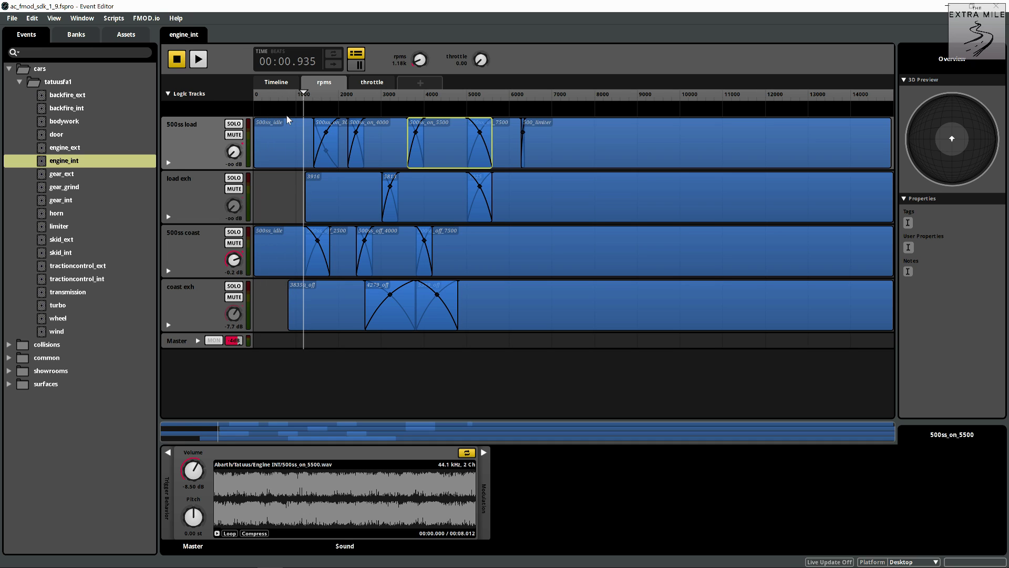
{"action": "left_click", "coordinate": [196, 151]}
{"action": "left_click_drag", "start_coordinate": [263, 94], "coordinate": [247, 147]}
{"action": "left_click", "coordinate": [202, 64]}
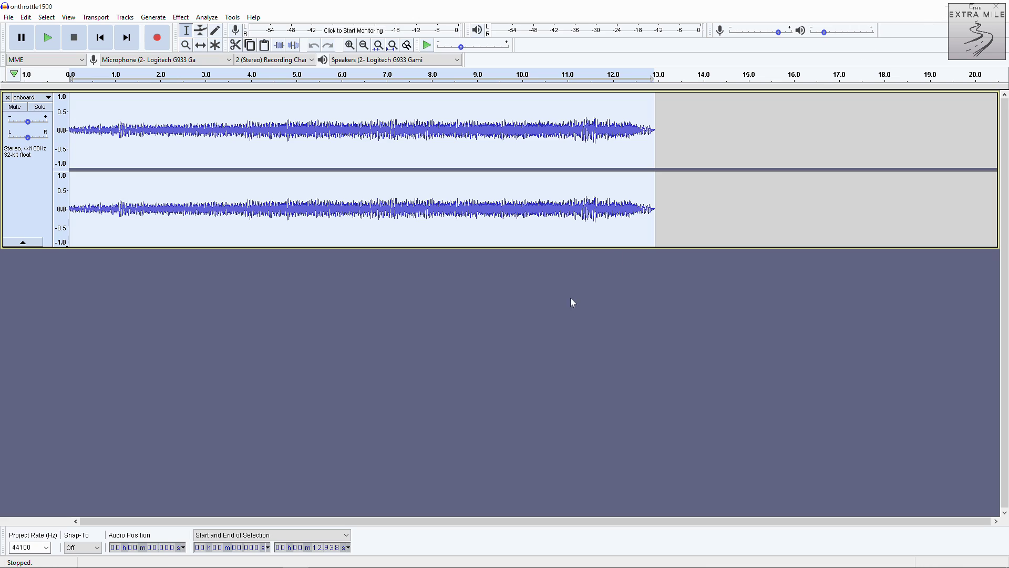
Step: Switch to the onthrottle1500 project in Audacity, play the whole onboard recording, replay it from the start, and pause
{"action": "left_click", "coordinate": [48, 38]}
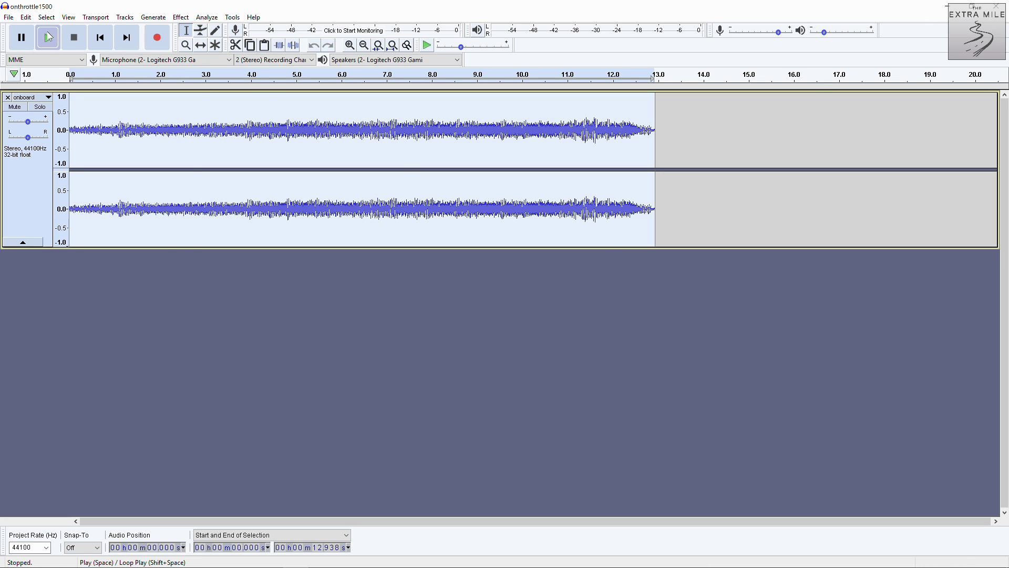
{"action": "left_click", "coordinate": [47, 38]}
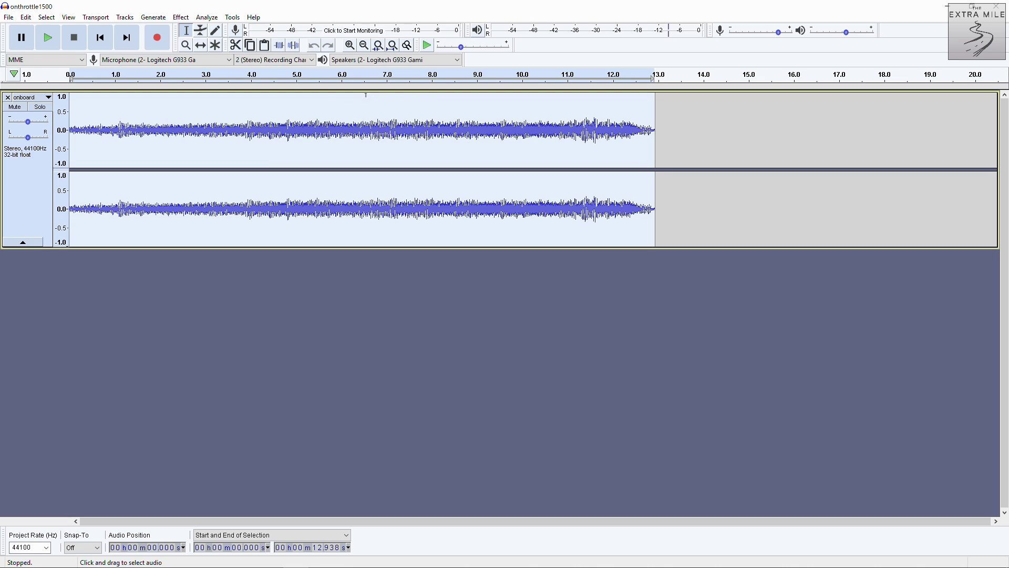
{"action": "left_click", "coordinate": [47, 37]}
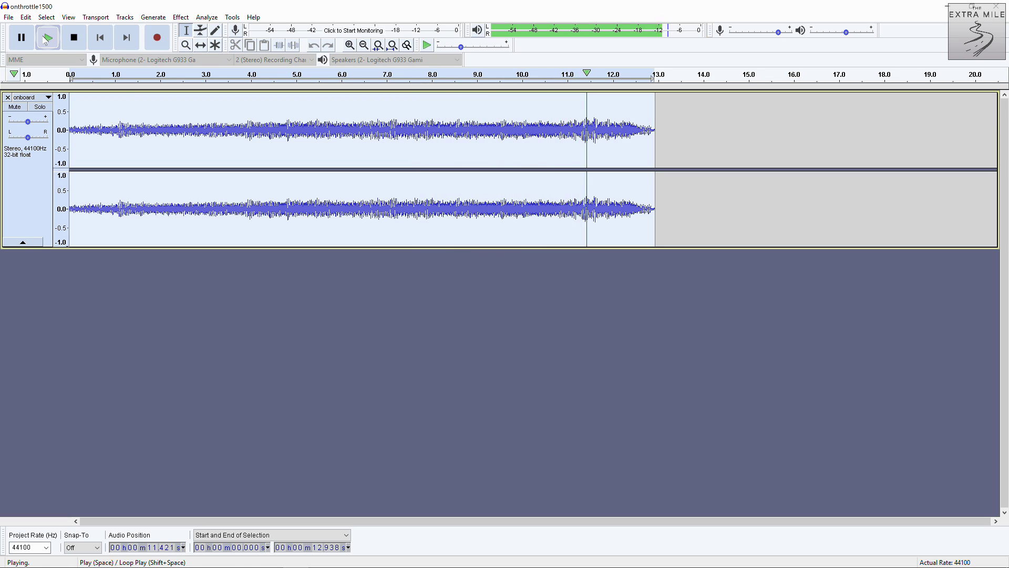
{"action": "left_click", "coordinate": [46, 38]}
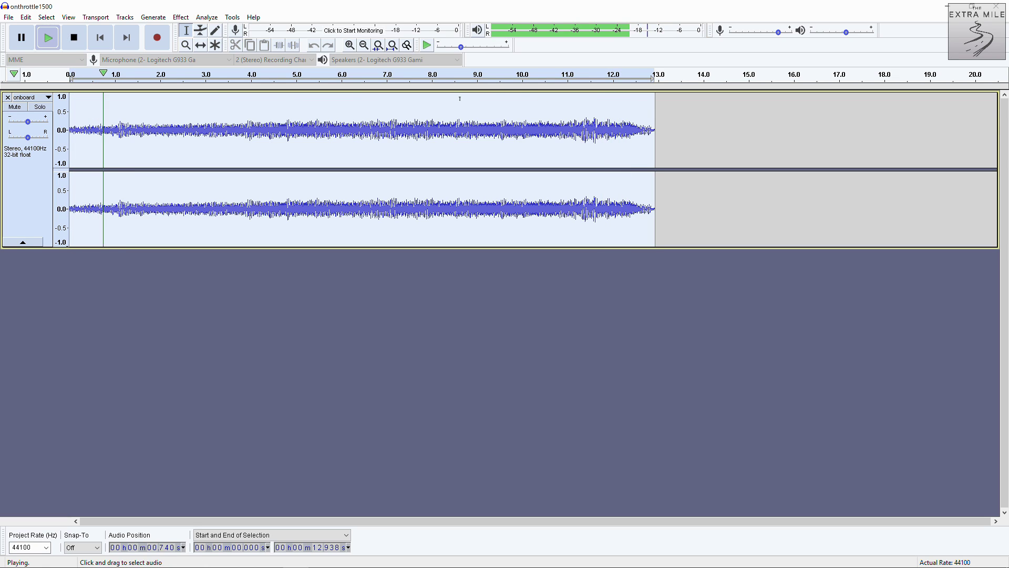
{"action": "key", "text": "p"}
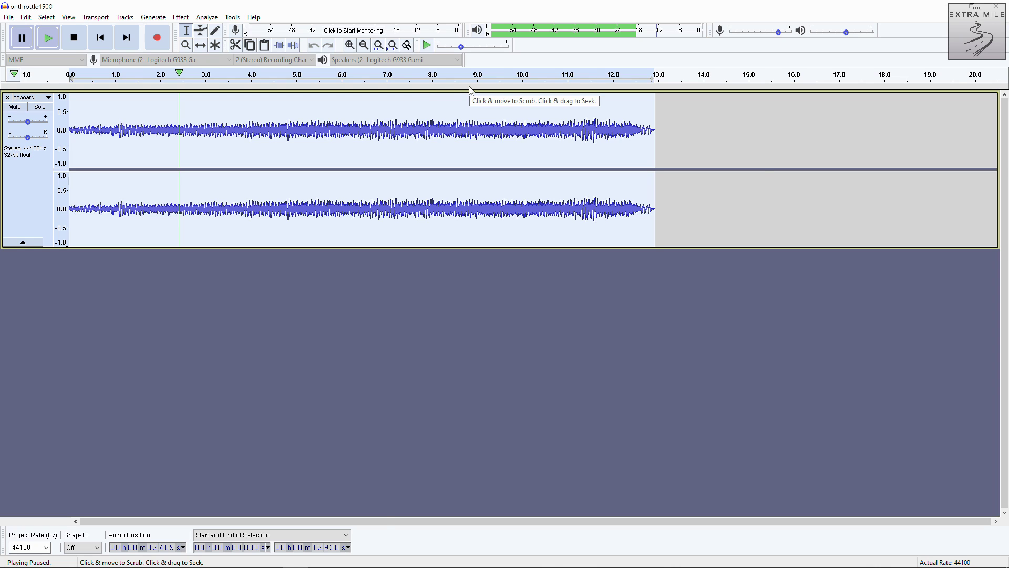
Step: Select the steady section from about 9.561 to 11.442 s of the onboard track and replay it while checking its waveform ends
{"action": "left_click_drag", "start_coordinate": [503, 132], "coordinate": [588, 131]}
{"action": "key", "text": "ctrl+1"}
{"action": "left_click", "coordinate": [54, 38]}
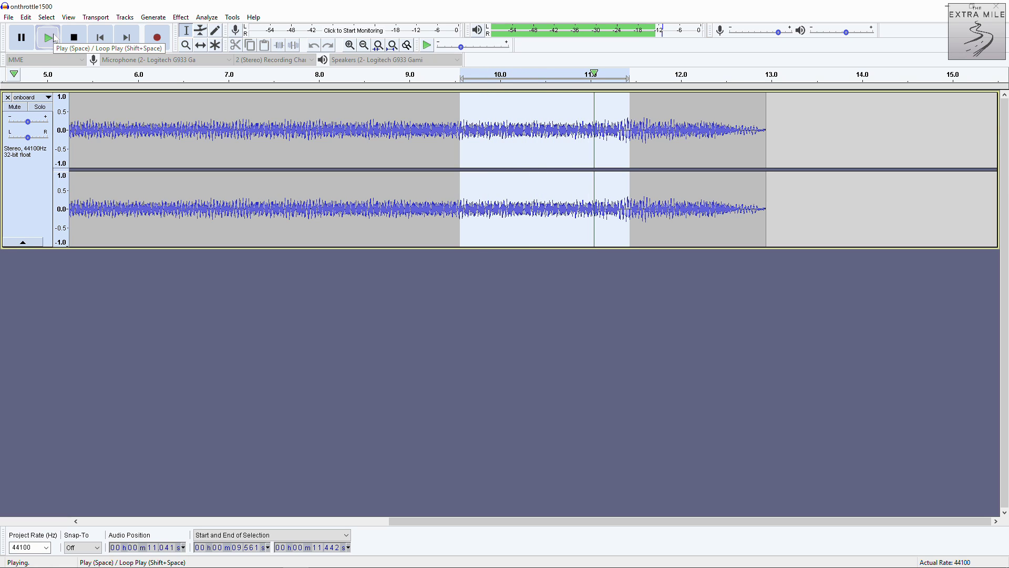
{"action": "key", "text": "space"}
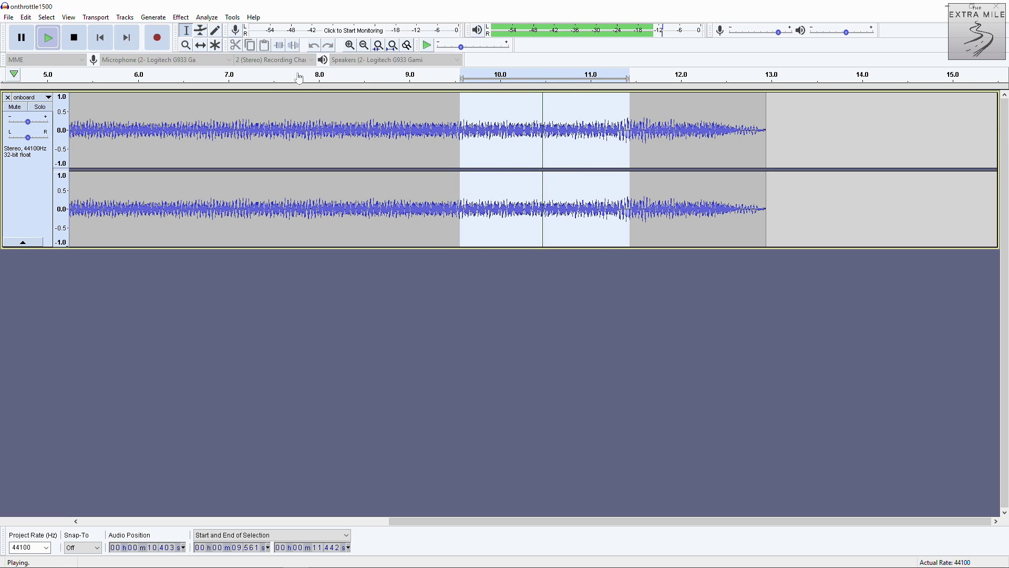
{"action": "key", "text": "ctrl+1"}
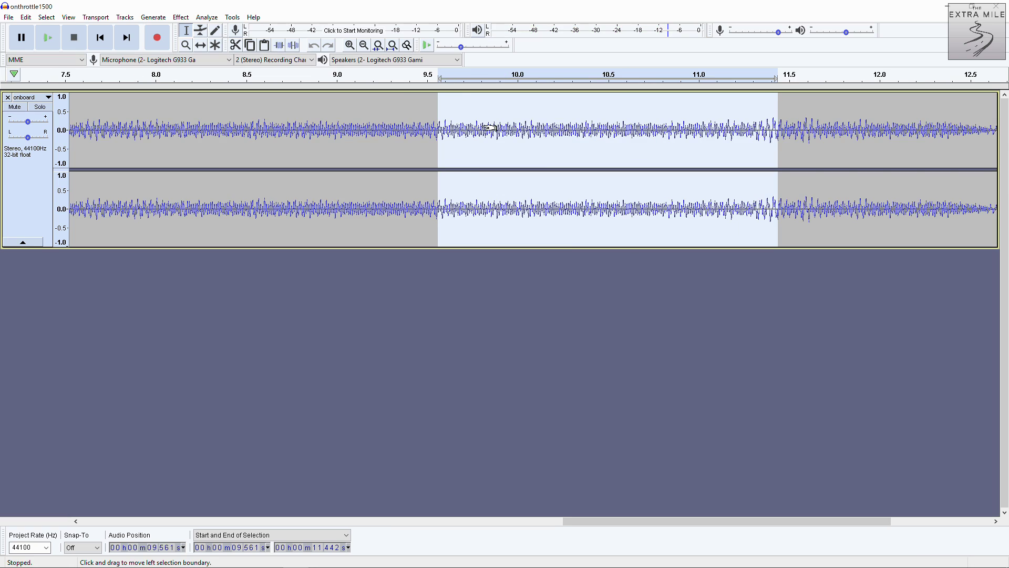
{"action": "key", "text": "ctrl+1"}
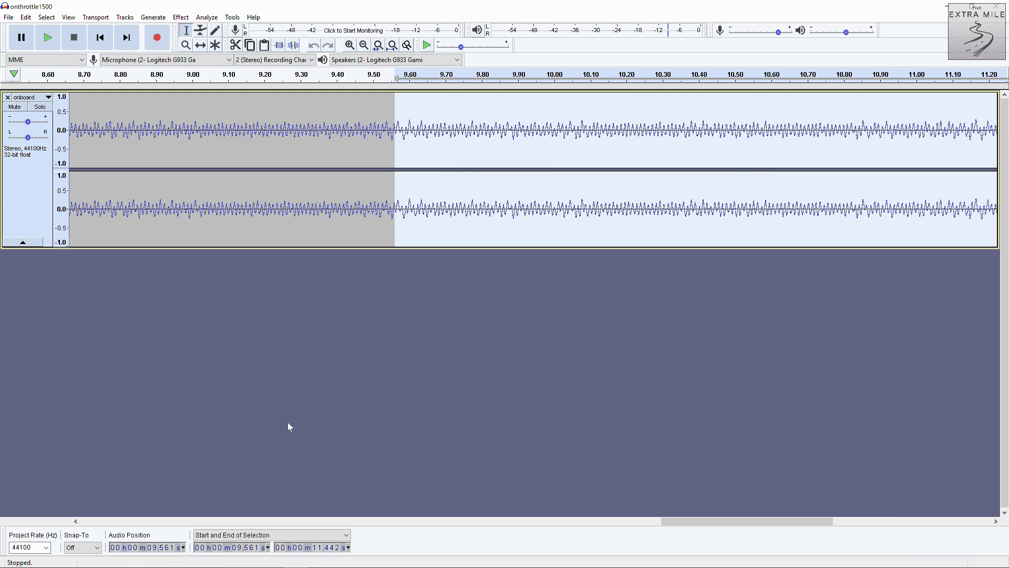
{"action": "left_click", "coordinate": [283, 521]}
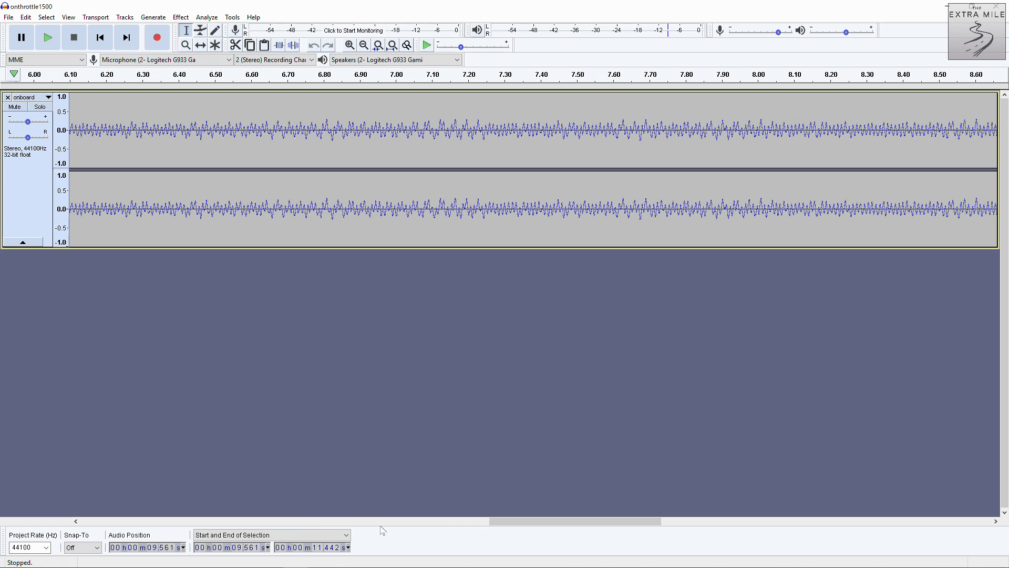
{"action": "left_click_drag", "start_coordinate": [560, 523], "coordinate": [773, 555]}
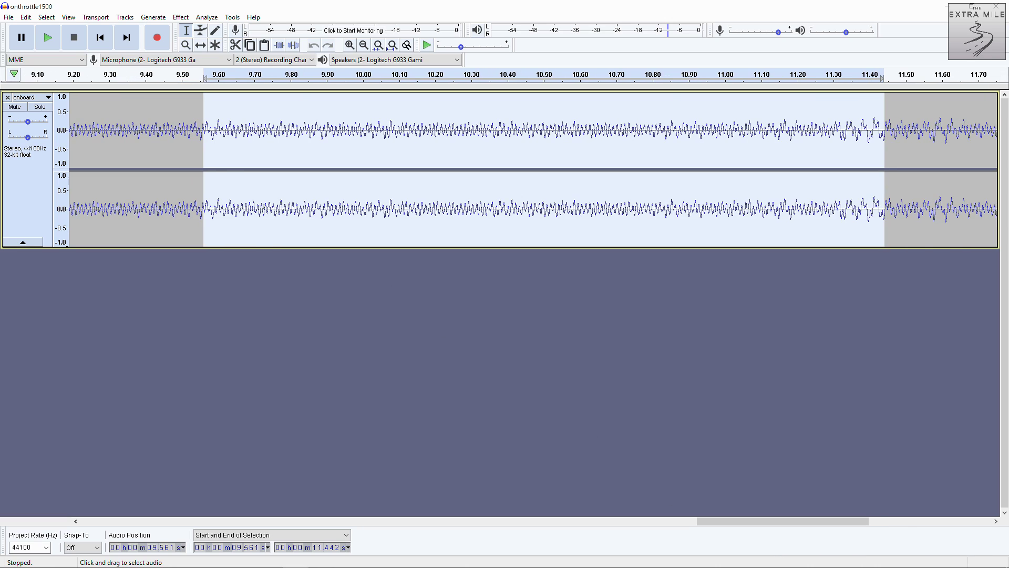
{"action": "left_click", "coordinate": [52, 38]}
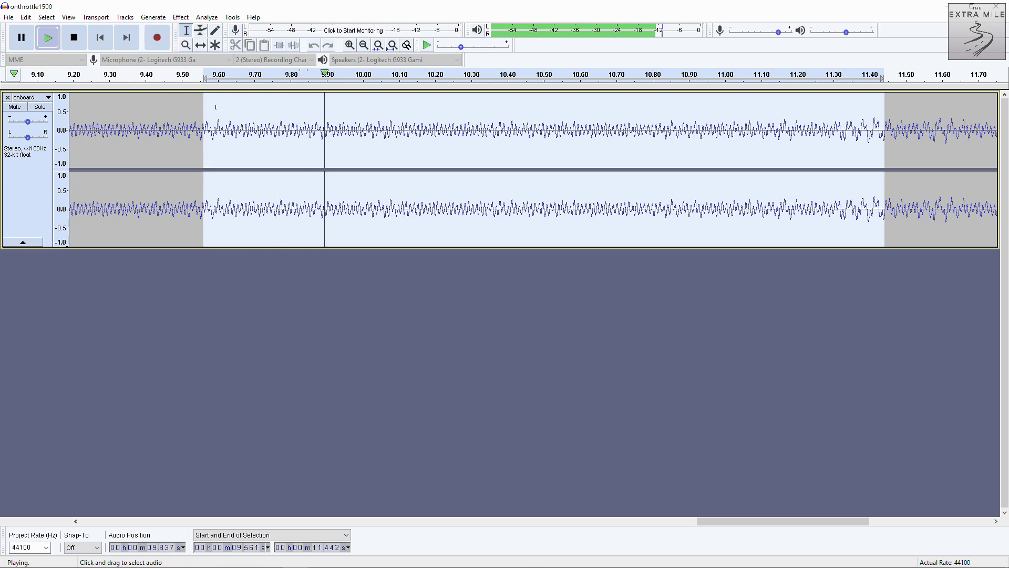
{"action": "left_click", "coordinate": [48, 39]}
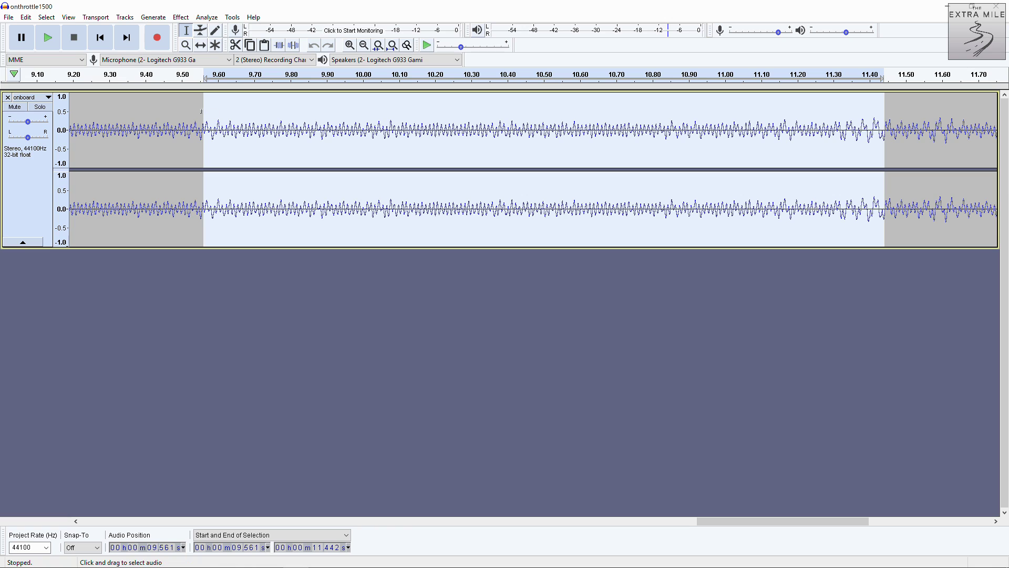
Step: Shift the selection on the onboard track to about 9.627 to 11.534 s and replay it as a loop
{"action": "left_click_drag", "start_coordinate": [204, 113], "coordinate": [227, 116]}
{"action": "left_click", "coordinate": [47, 38]}
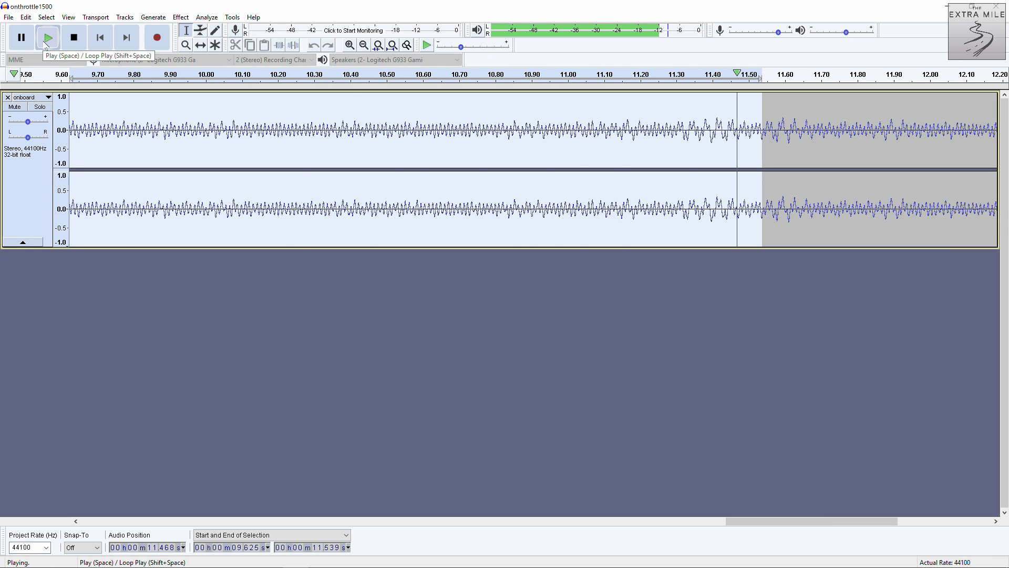
{"action": "left_click", "coordinate": [45, 43]}
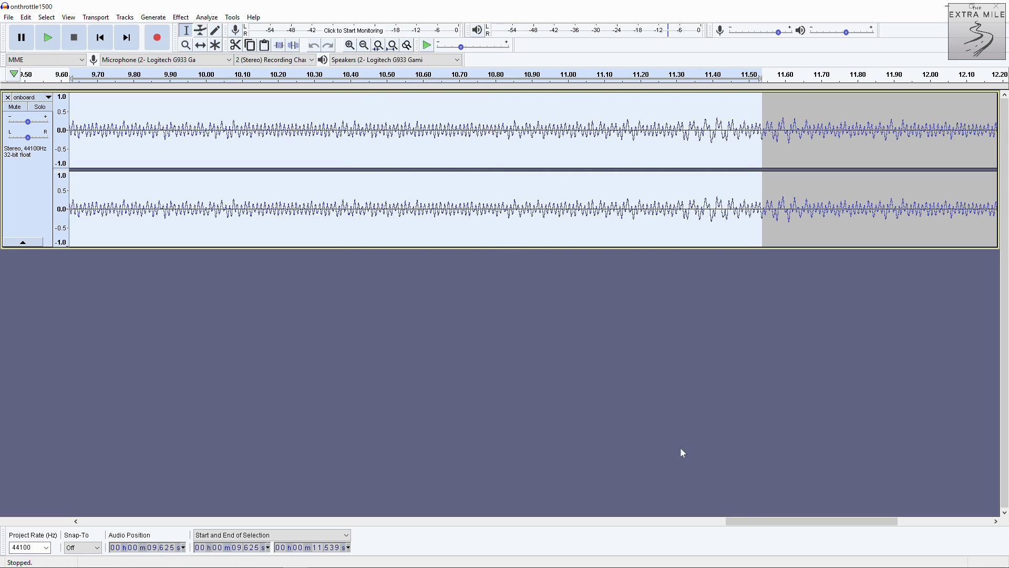
{"action": "left_click_drag", "start_coordinate": [749, 512], "coordinate": [737, 539]}
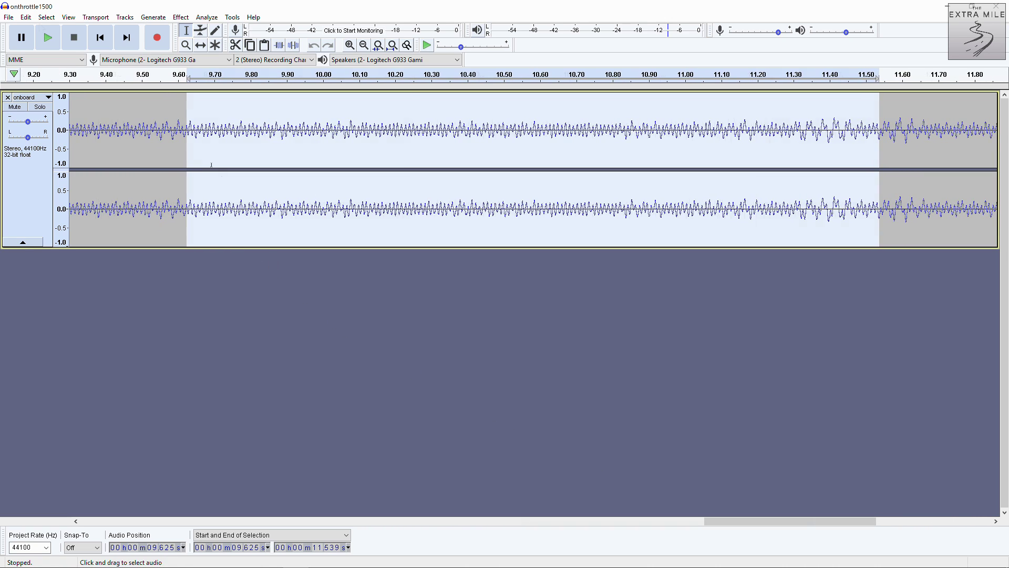
{"action": "key", "text": "ctrl+3"}
{"action": "left_click", "coordinate": [45, 40]}
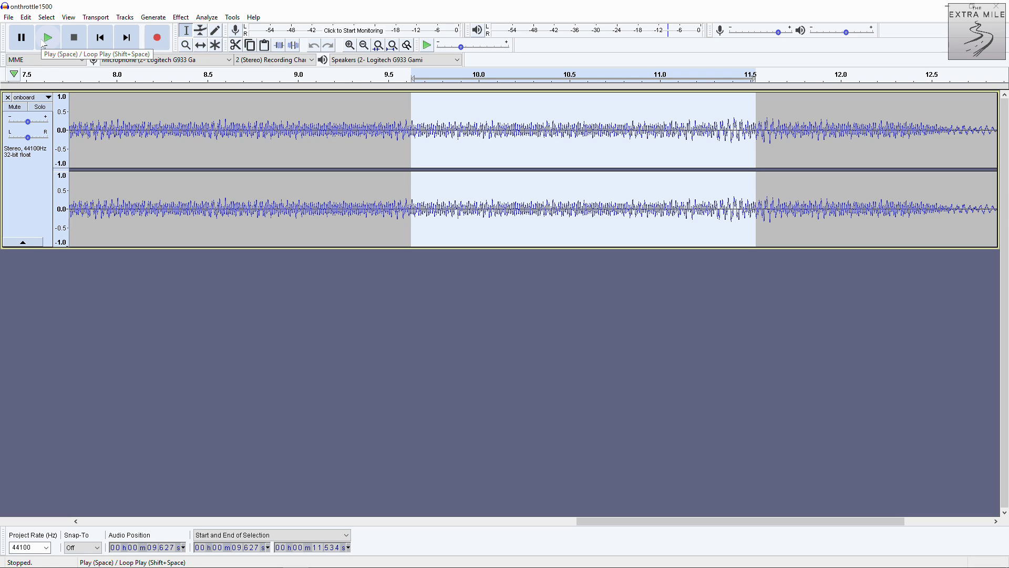
Step: Copy the selected section into a new project, paste a second copy directly after it, and play both to check the join
{"action": "key", "text": "Delete"}
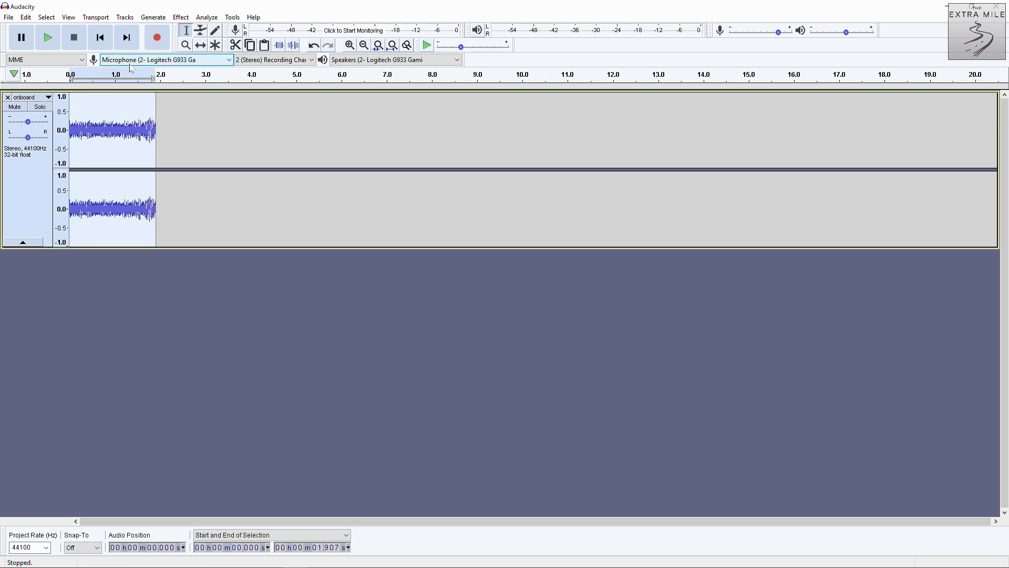
{"action": "left_click", "coordinate": [48, 38]}
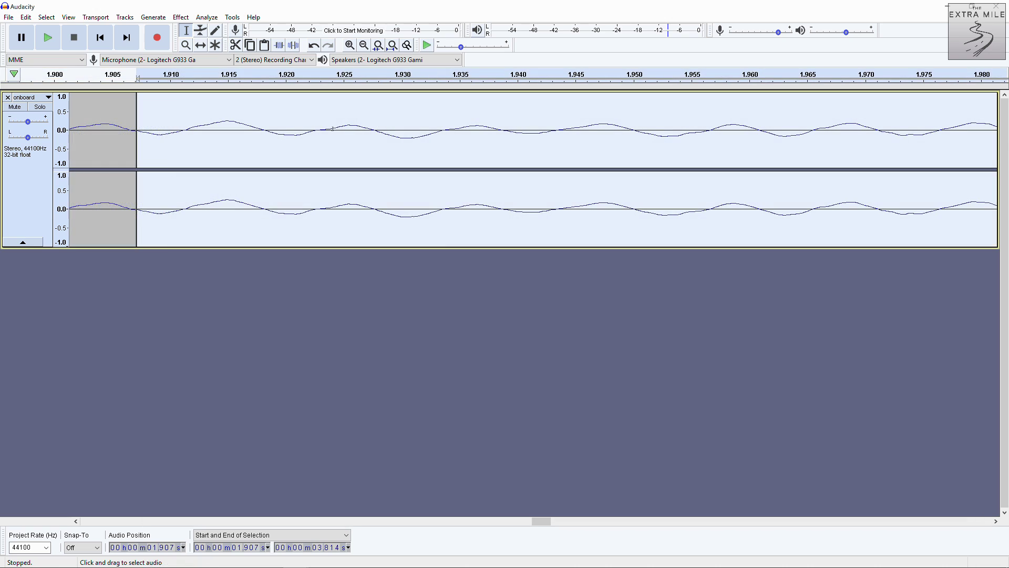
{"action": "scroll", "coordinate": [260, 157], "scroll_direction": "down", "scroll_amount": 4}
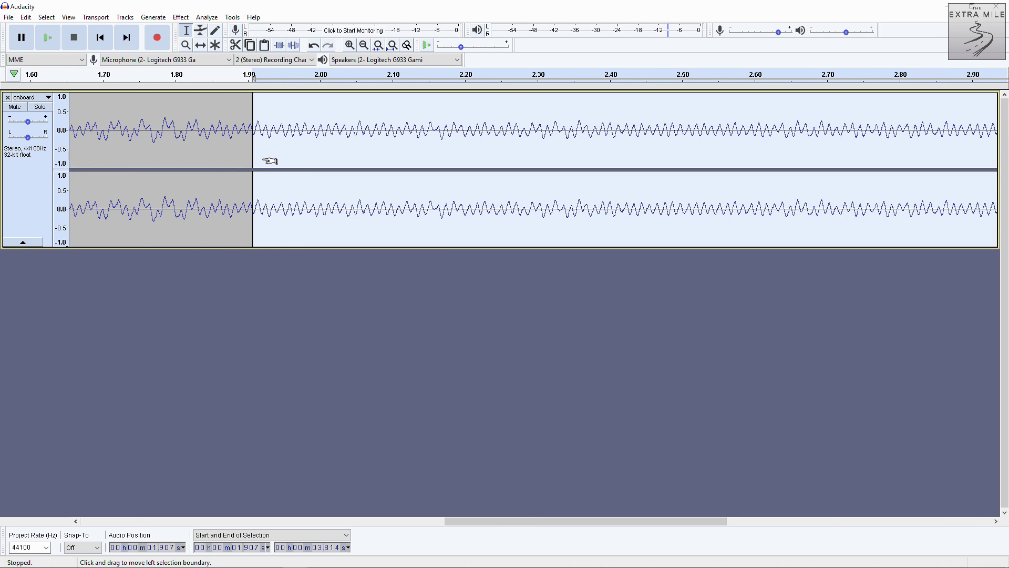
{"action": "scroll", "coordinate": [269, 161], "scroll_direction": "down", "scroll_amount": 1}
{"action": "key", "text": "shift+Home"}
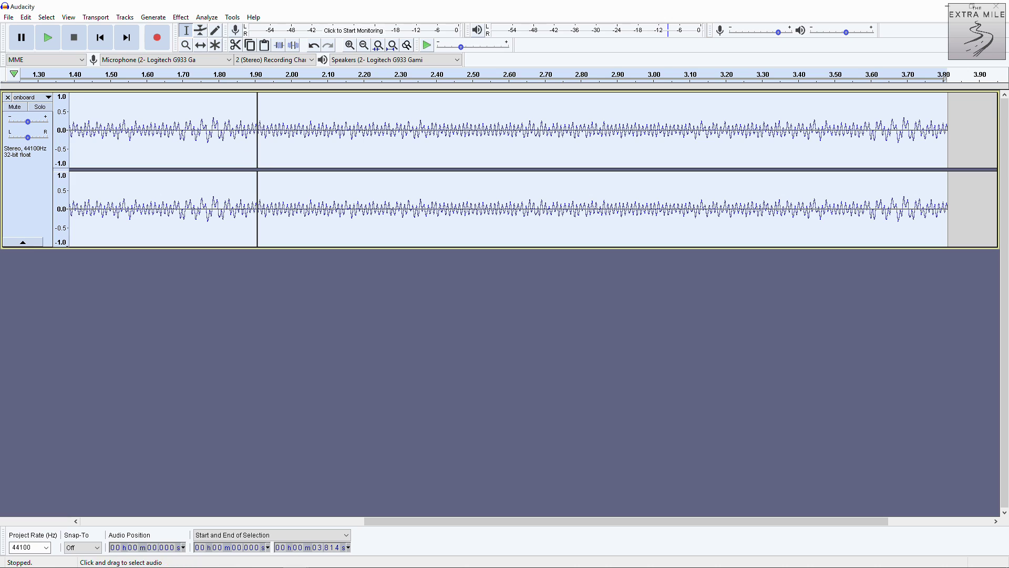
{"action": "left_click", "coordinate": [47, 38]}
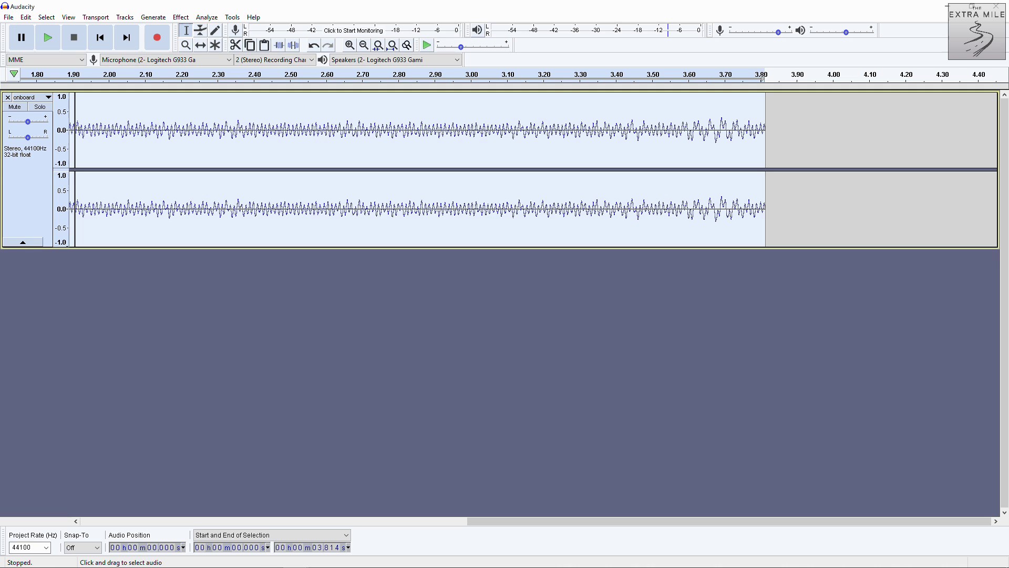
Step: Select the uneven waveform near the join of the two copies, from about 1.709 to 1.836 s, and delete it
{"action": "scroll", "coordinate": [415, 172], "scroll_direction": "up", "scroll_amount": 2}
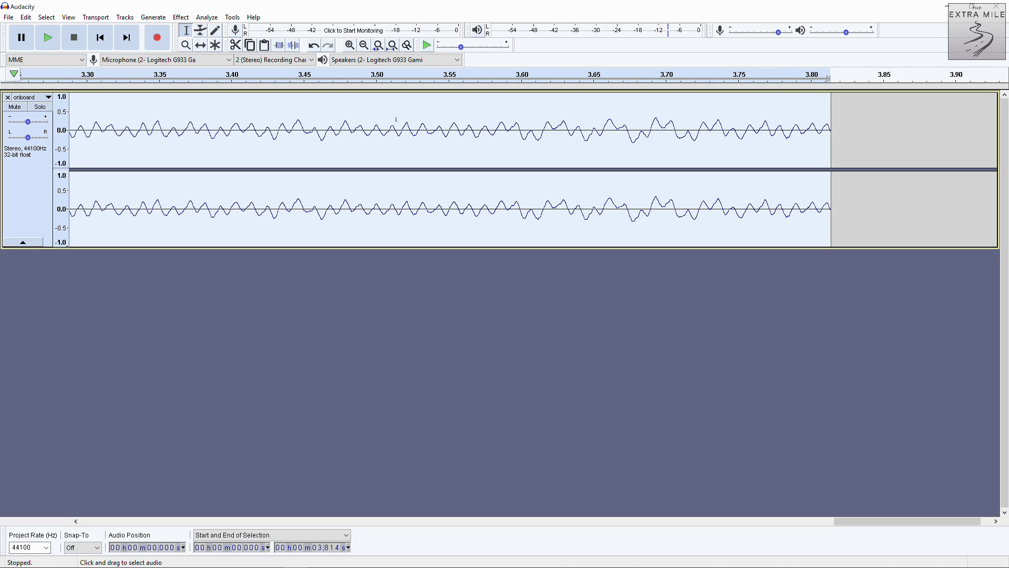
{"action": "left_click", "coordinate": [48, 38]}
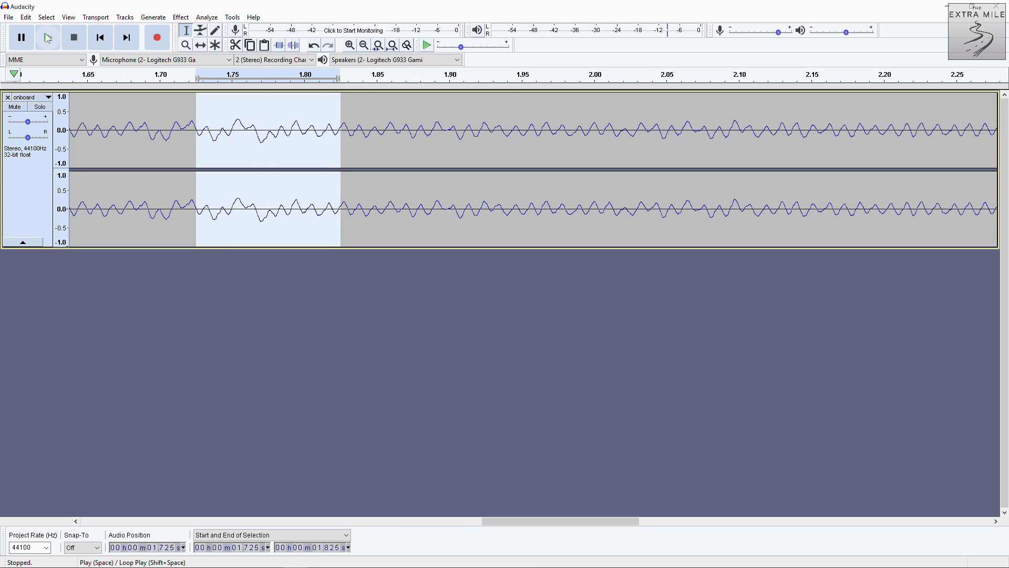
{"action": "left_click", "coordinate": [56, 40]}
{"action": "left_click", "coordinate": [57, 40]}
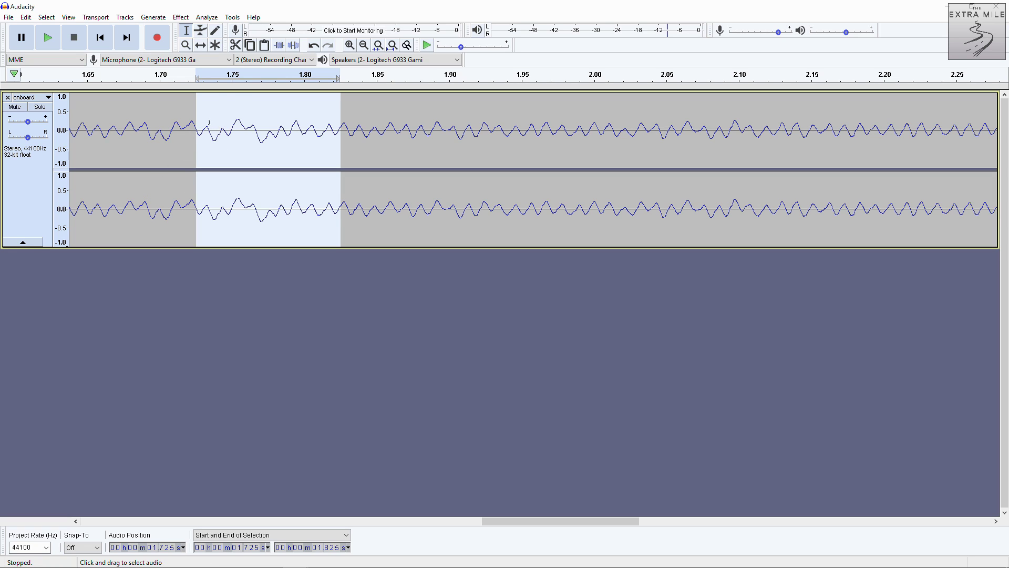
{"action": "left_click_drag", "start_coordinate": [203, 110], "coordinate": [174, 112]}
{"action": "key", "text": "ctrl+1"}
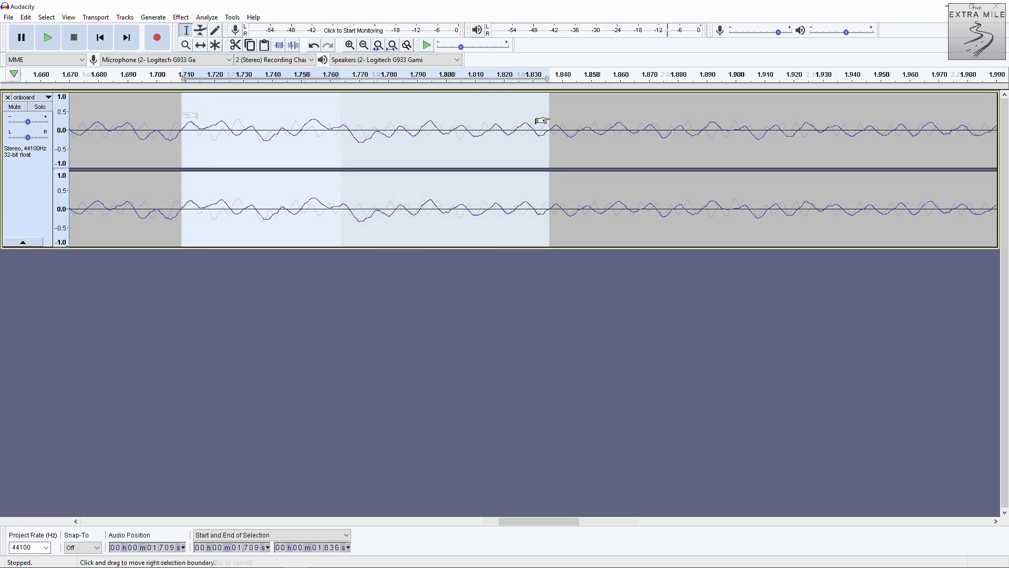
{"action": "key", "text": "Left"}
Step: Select the entire edited onboard track and play it to check the smoothed join
{"action": "key", "text": "ctrl+3"}
{"action": "key", "text": "ctrl+3"}
{"action": "key", "text": "ctrl+3"}
{"action": "key", "text": "ctrl+3"}
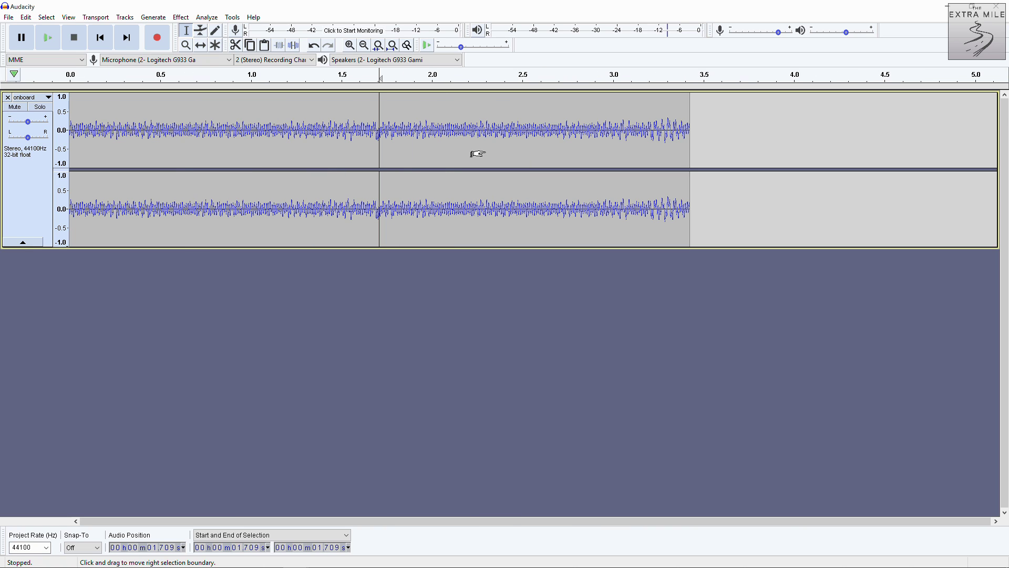
{"action": "key", "text": "ctrl+a"}
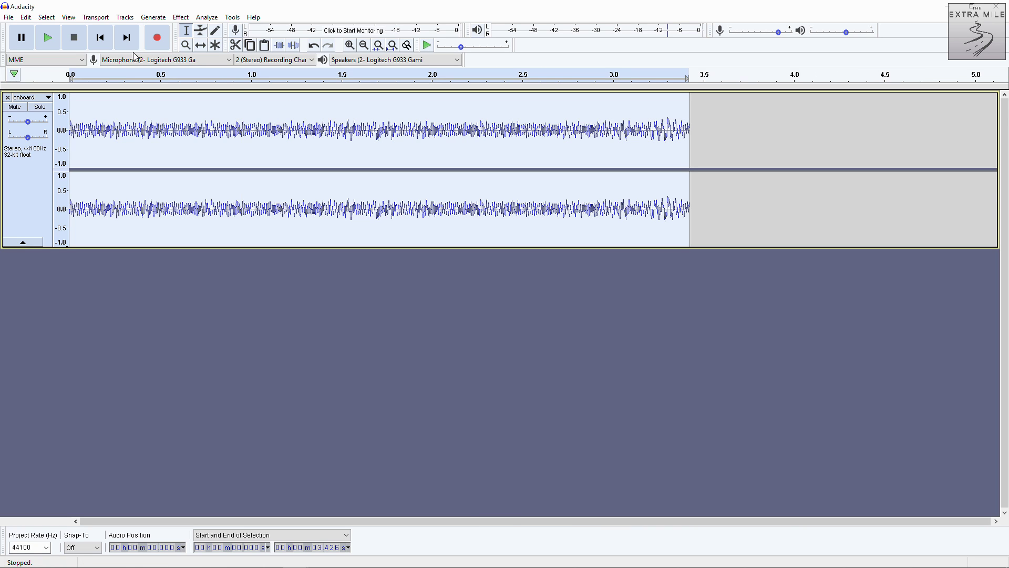
{"action": "left_click", "coordinate": [58, 41]}
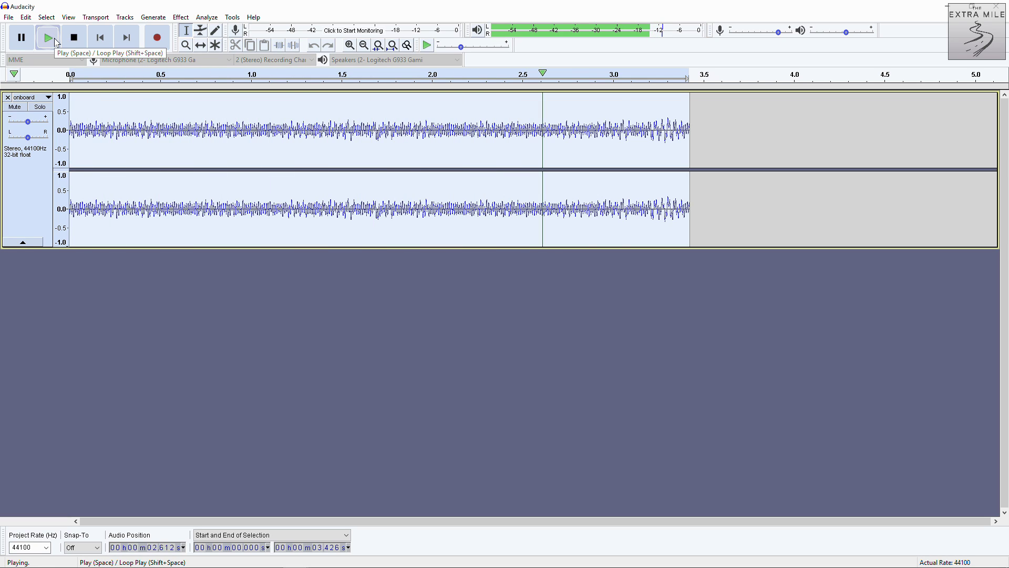
Step: Export the edited loop as int 1500 ON into the MODFILES folder and play the exported file in Groove Music
{"action": "left_click", "coordinate": [56, 42]}
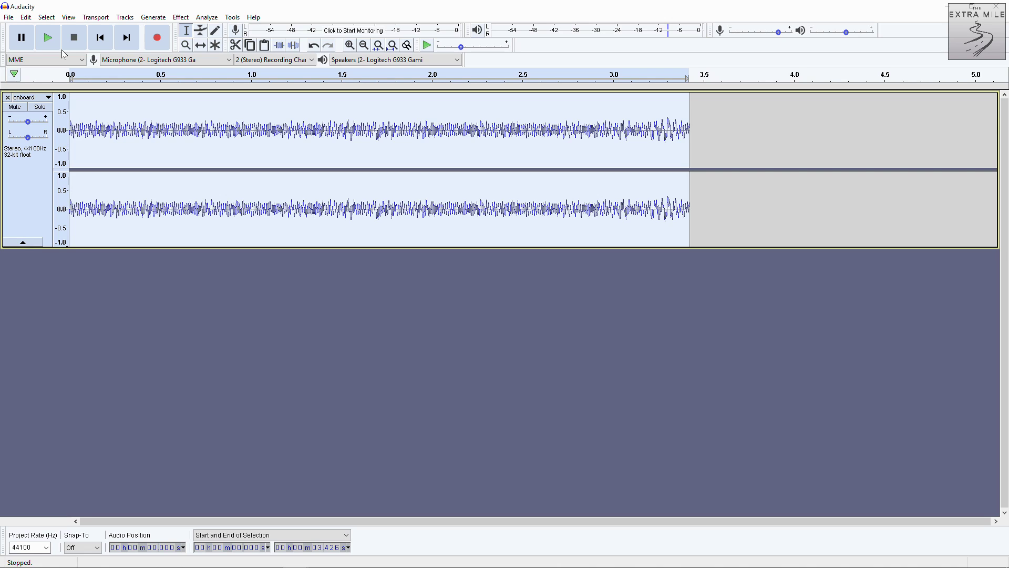
{"action": "left_click", "coordinate": [11, 18]}
{"action": "mouse_move", "coordinate": [50, 83]}
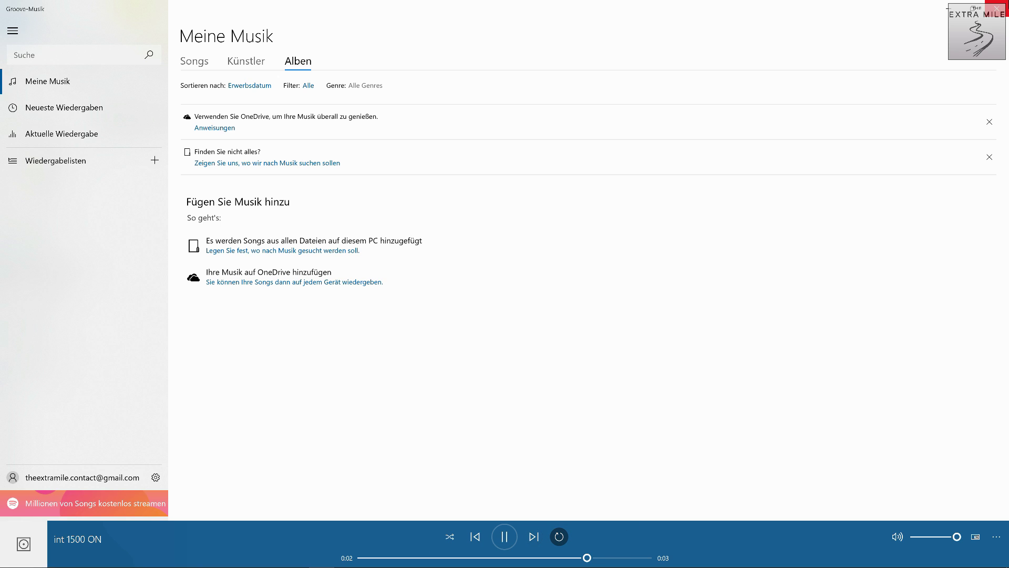
{"action": "left_click", "coordinate": [1004, 10]}
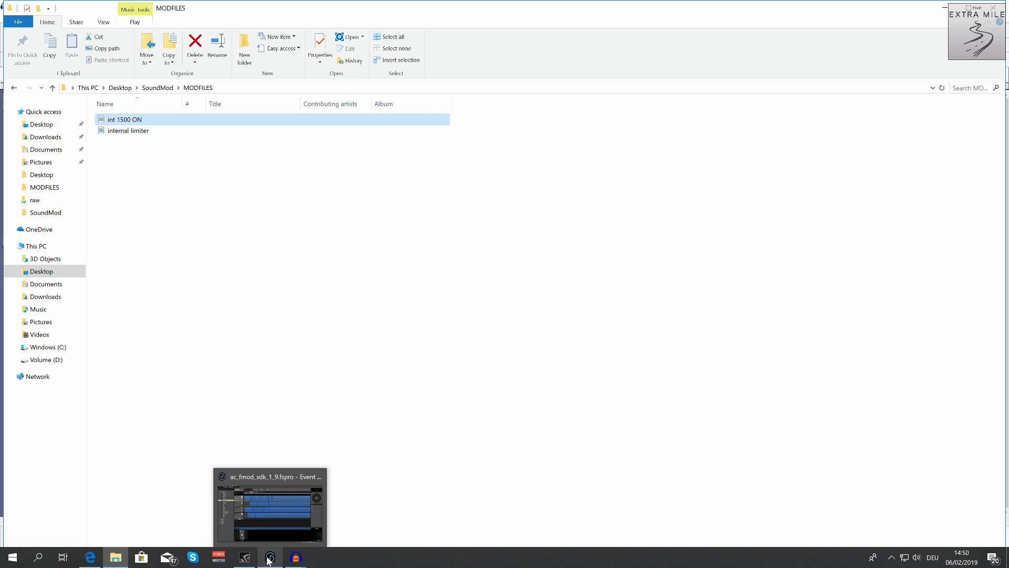
Step: Switch to the FMOD Event Editor and audition the 500ss_idle sample on the 500ss load track for comparison
{"action": "left_click", "coordinate": [269, 559]}
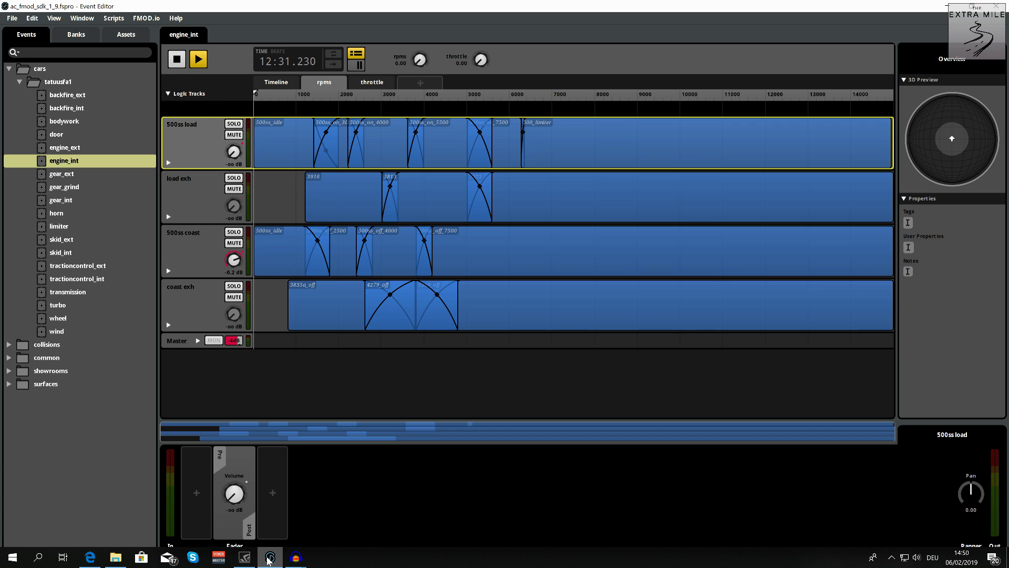
{"action": "left_click", "coordinate": [290, 135]}
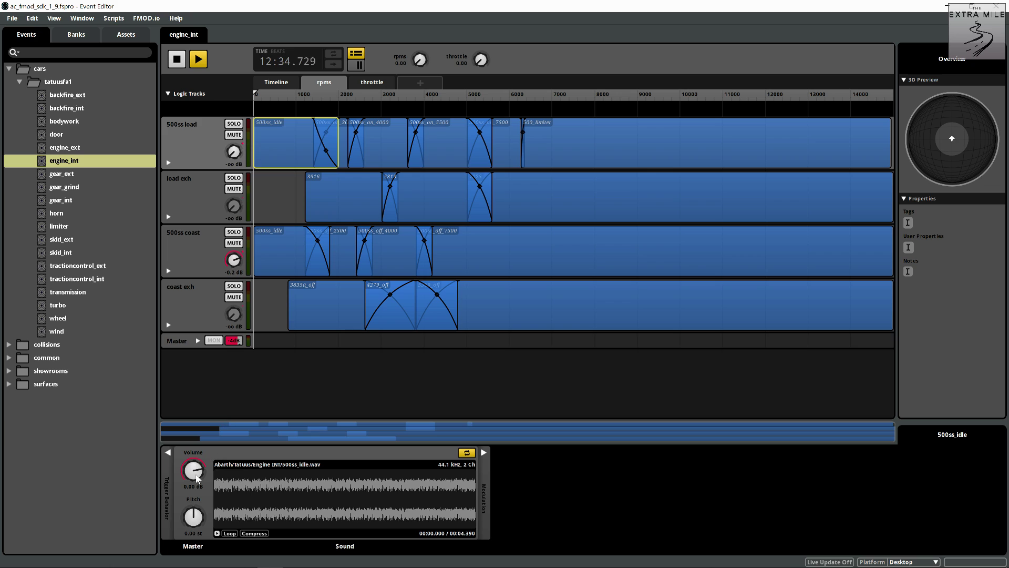
{"action": "left_click", "coordinate": [217, 533]}
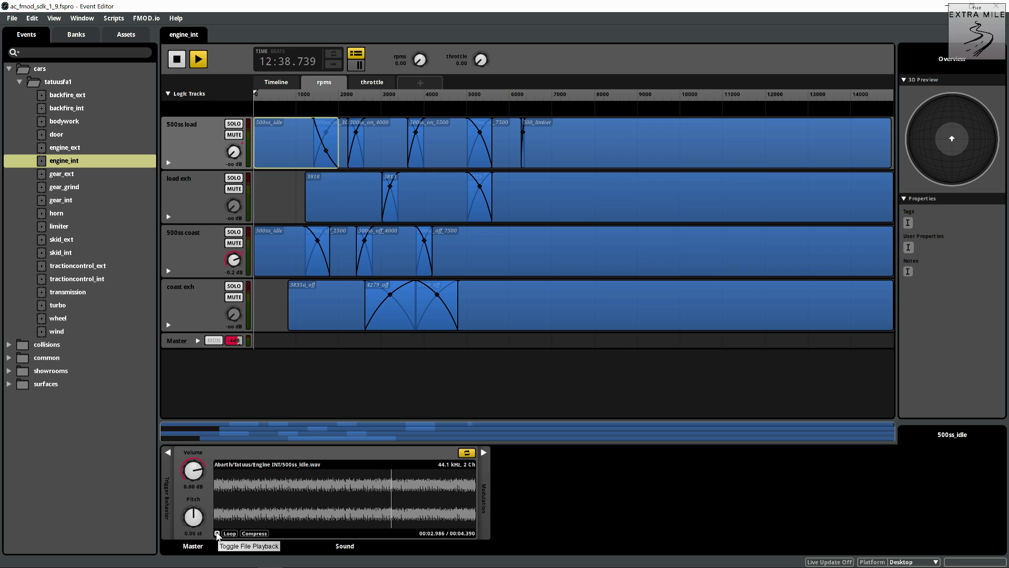
{"action": "left_click", "coordinate": [216, 533]}
Step: Return to the MODFILES folder and replay int 1500 ON in Groove Music to compare it with the FMOD idle sample
{"action": "key", "text": "alt+Tab"}
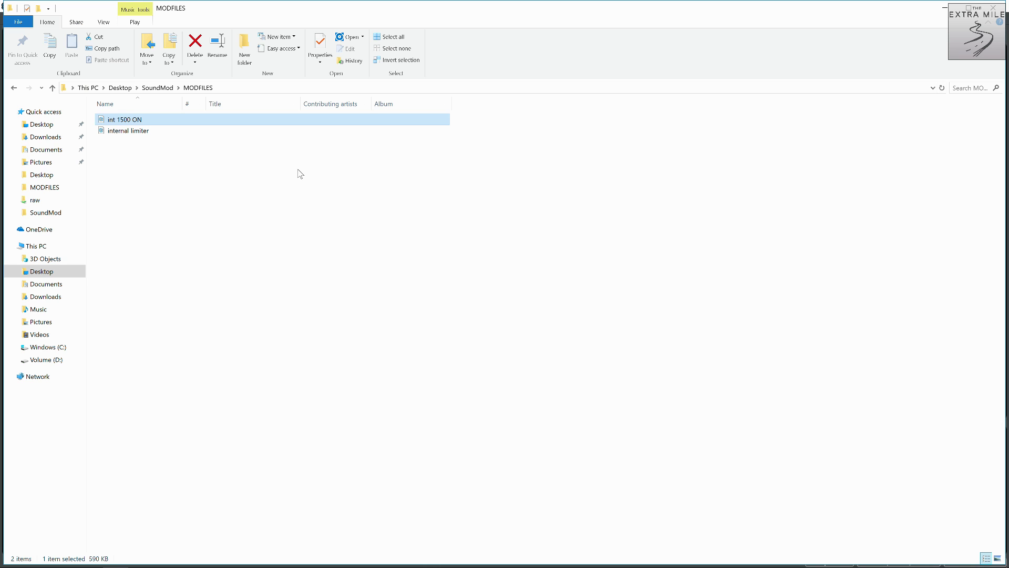
{"action": "double_click", "coordinate": [135, 116]}
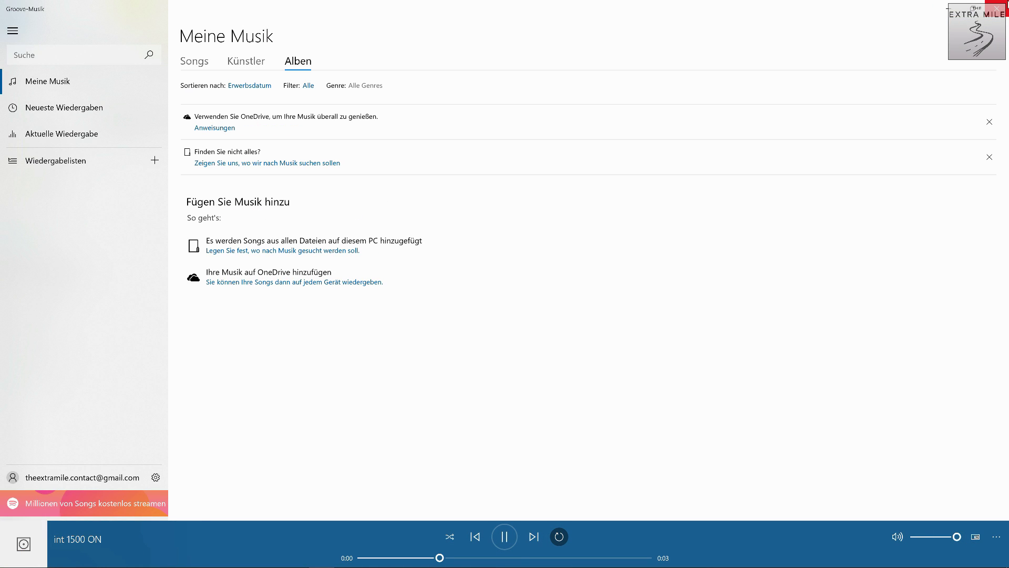
{"action": "left_click", "coordinate": [997, 6]}
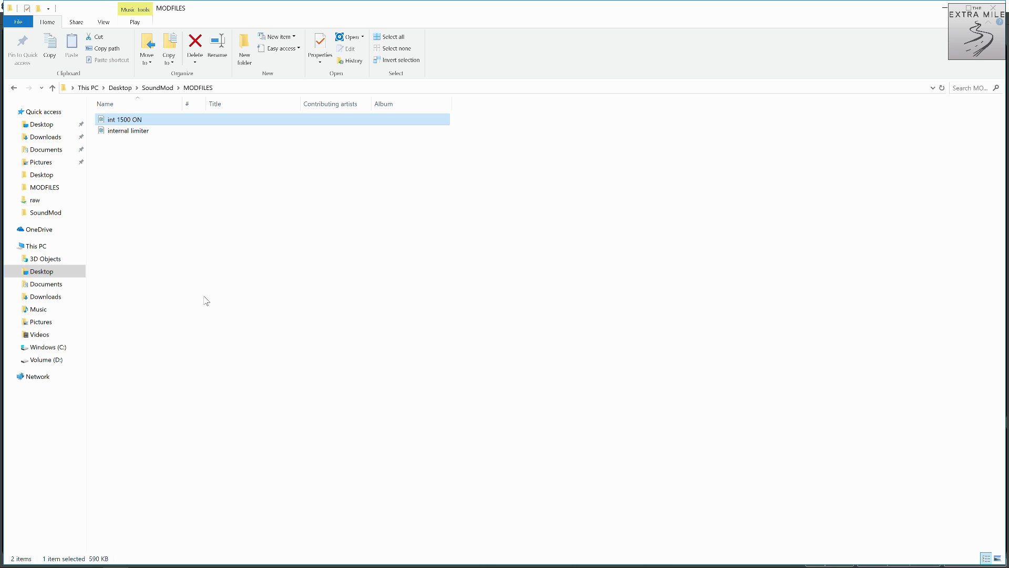
Step: Switch to the untitled Audacity project and close it without saving
{"action": "key", "text": "alt+Tab"}
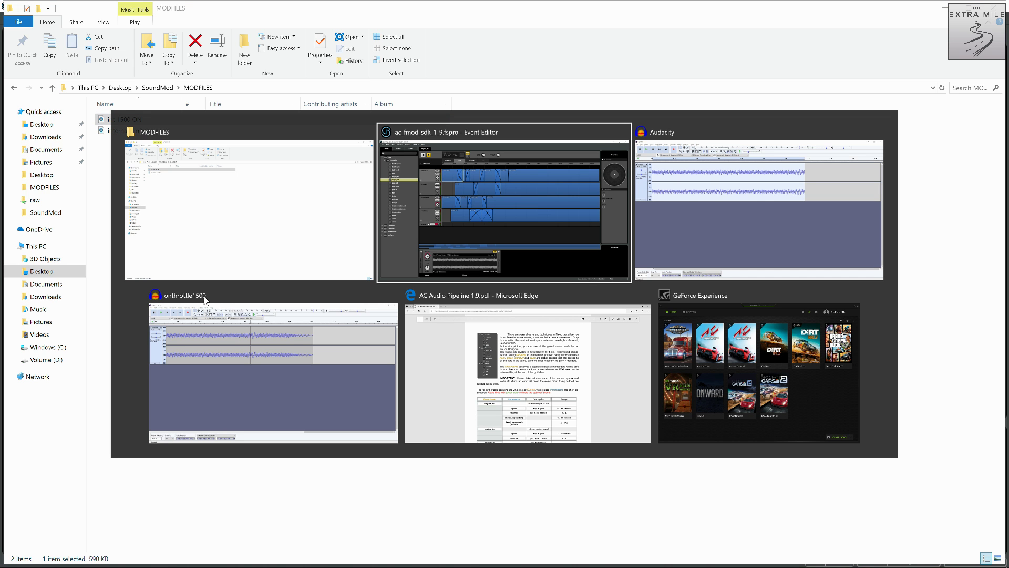
{"action": "left_click", "coordinate": [205, 300]}
{"action": "left_click", "coordinate": [995, 6]}
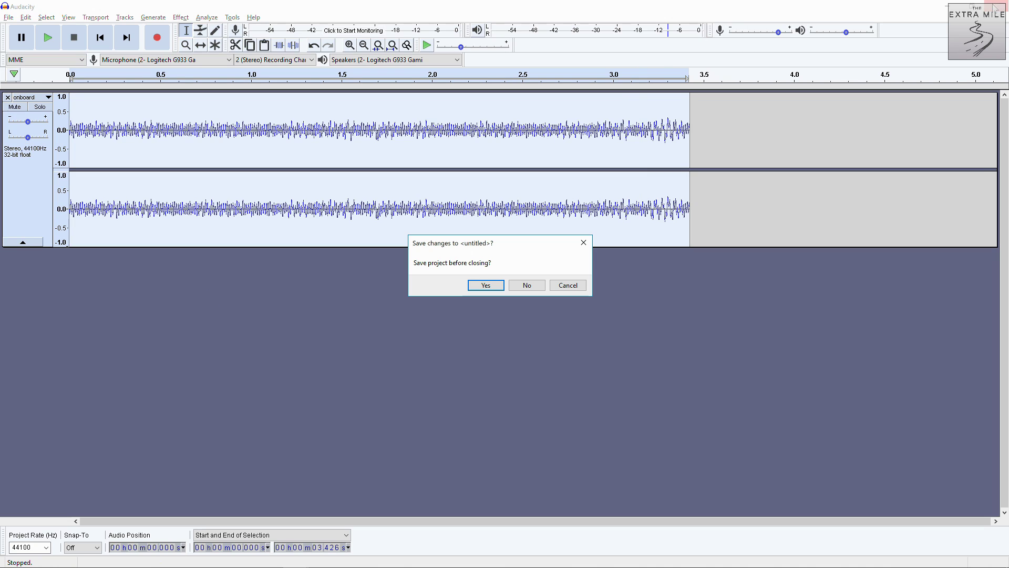
{"action": "left_click", "coordinate": [527, 284]}
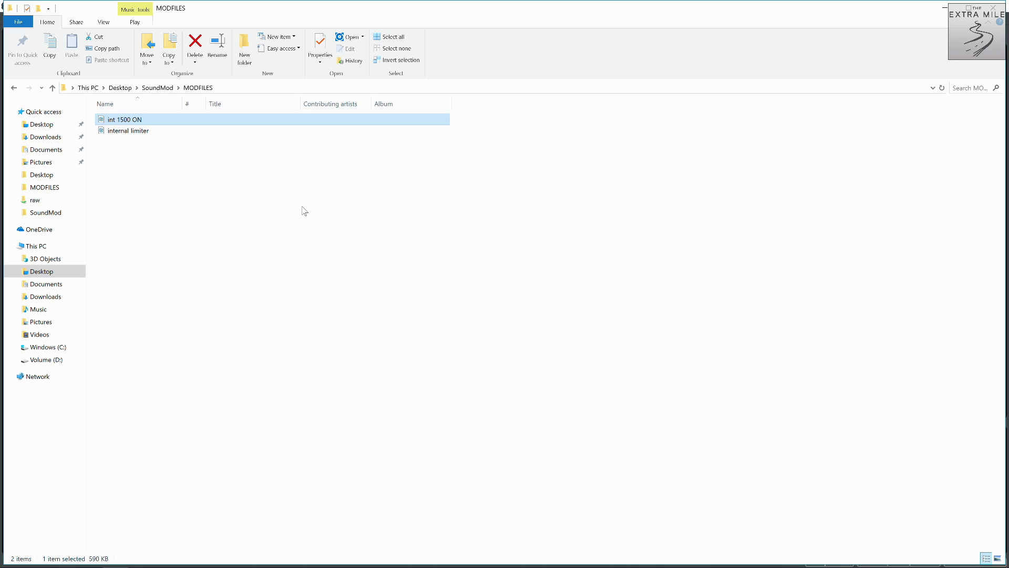
Step: Open the onthrottle2K Audacity project from the SoundMod folder
{"action": "left_click", "coordinate": [147, 89]}
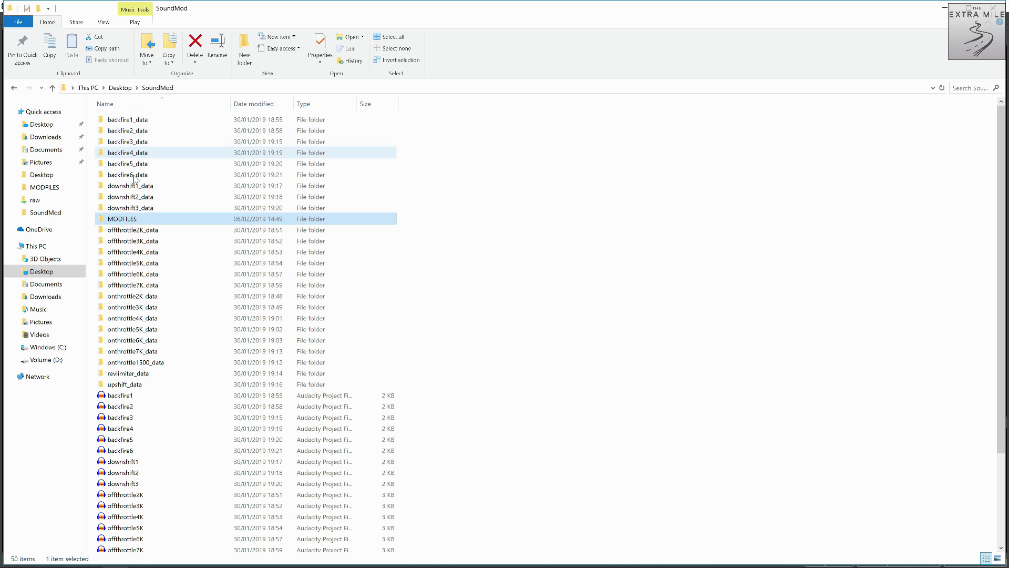
{"action": "scroll", "coordinate": [175, 370], "scroll_direction": "down", "scroll_amount": 2}
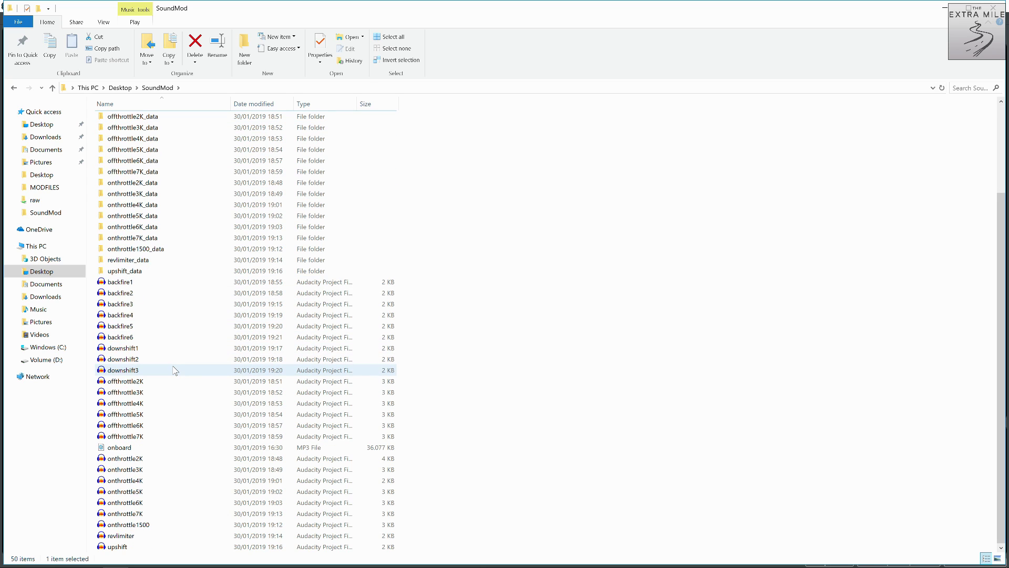
{"action": "double_click", "coordinate": [159, 461]}
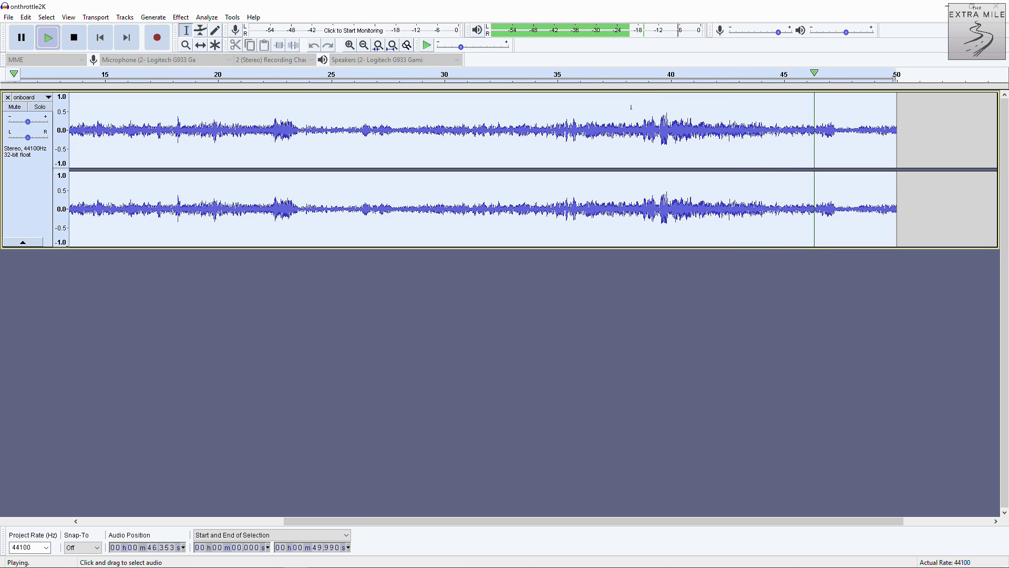
Step: Play the onthrottle2K recording from about 38 s and again from about 36 s, and close the project
{"action": "left_click", "coordinate": [621, 71]}
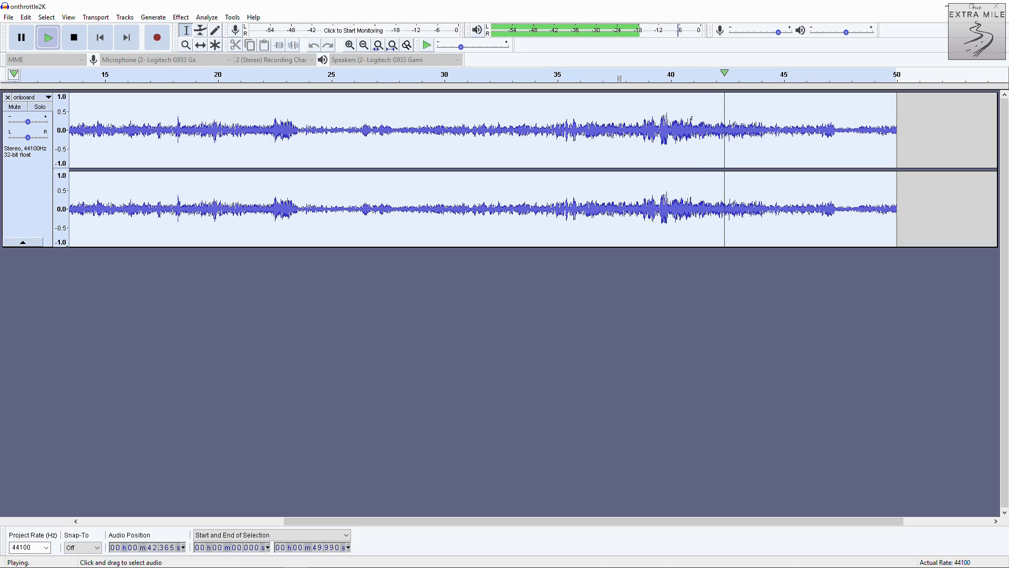
{"action": "left_click", "coordinate": [599, 76]}
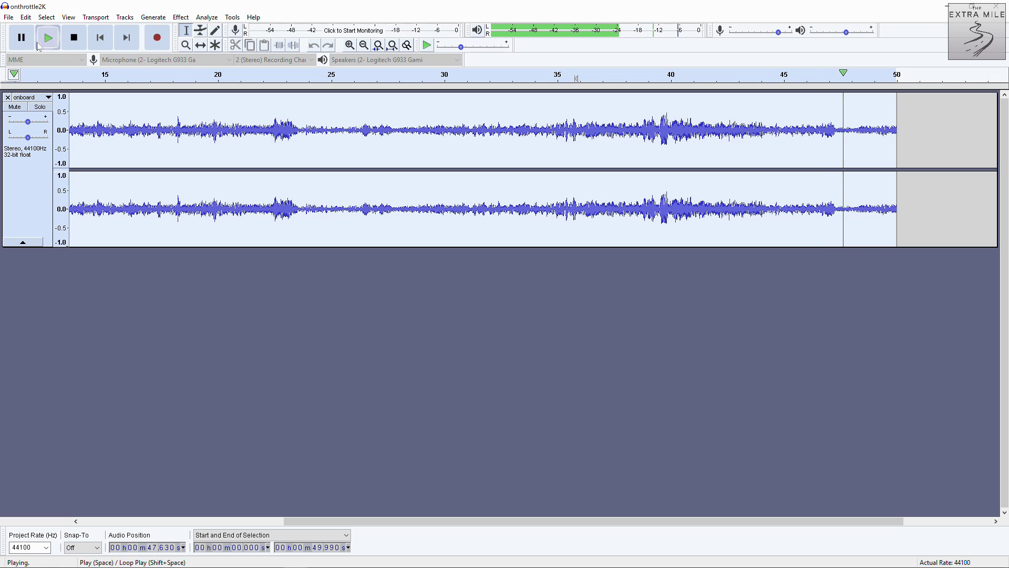
{"action": "left_click", "coordinate": [21, 38]}
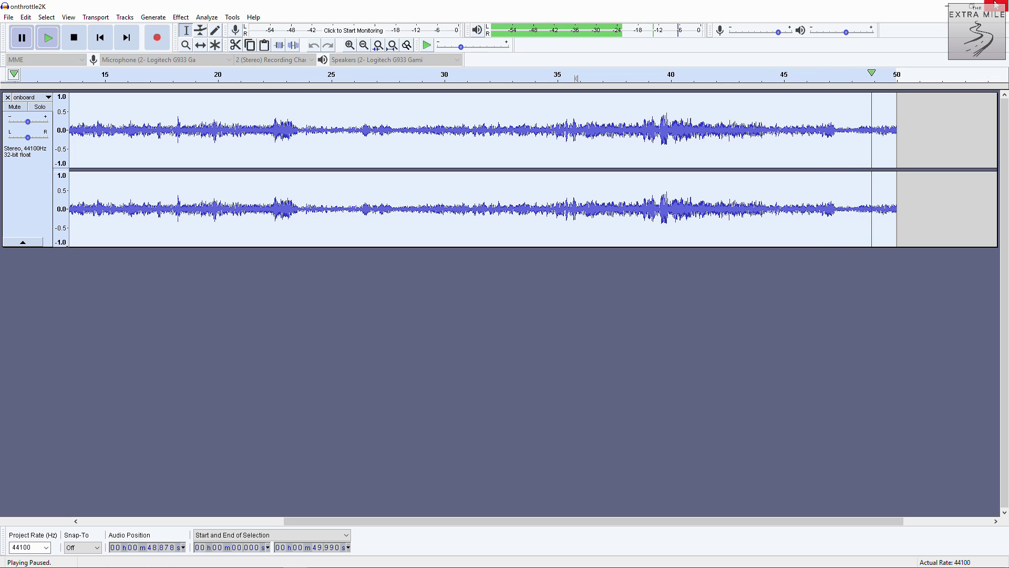
{"action": "left_click", "coordinate": [993, 5]}
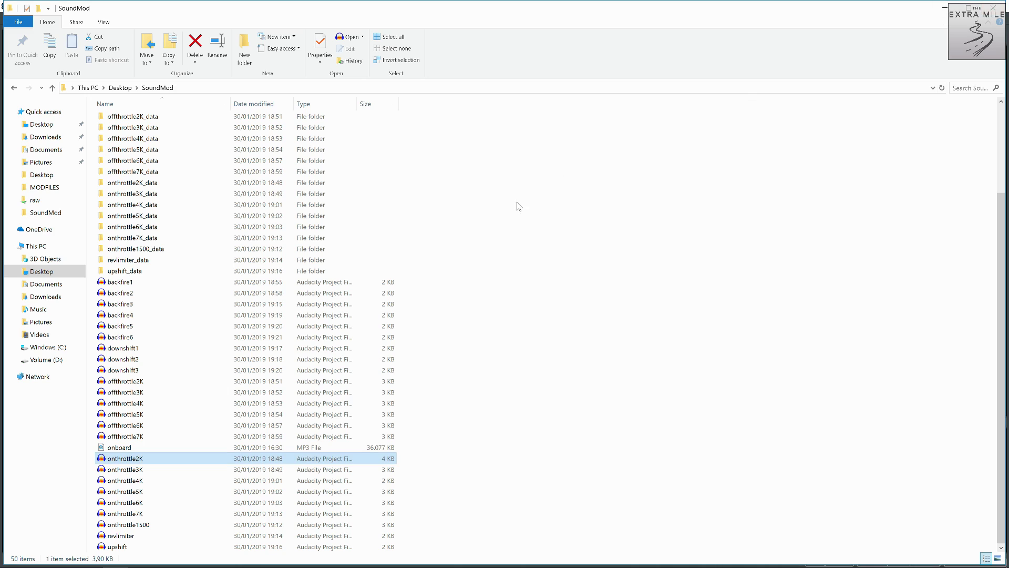
Step: Open the onthrottle3K project, select about 1.916 to 3.866 s of the onboard track, and play the selection repeatedly
{"action": "double_click", "coordinate": [141, 473]}
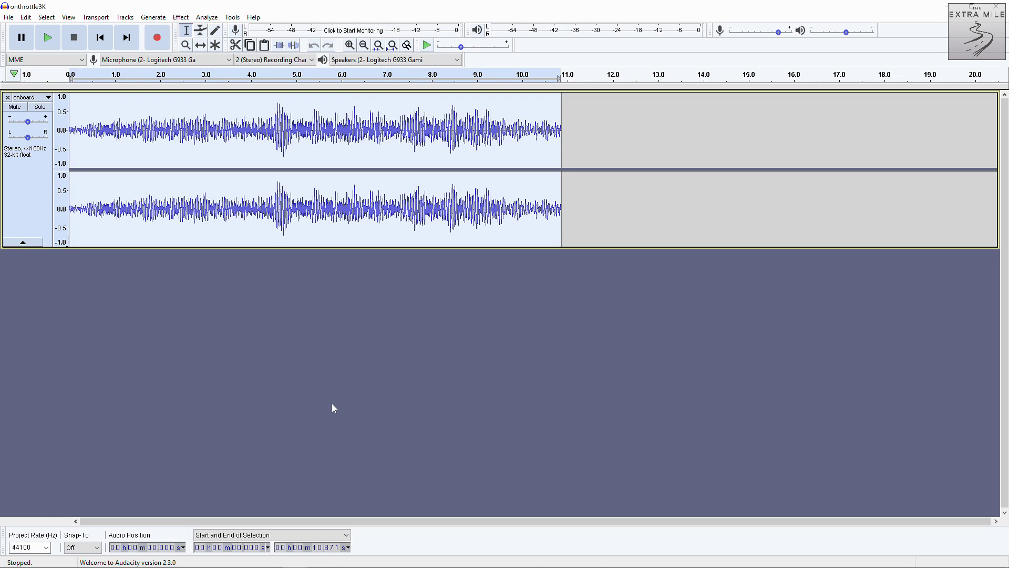
{"action": "left_click", "coordinate": [49, 38]}
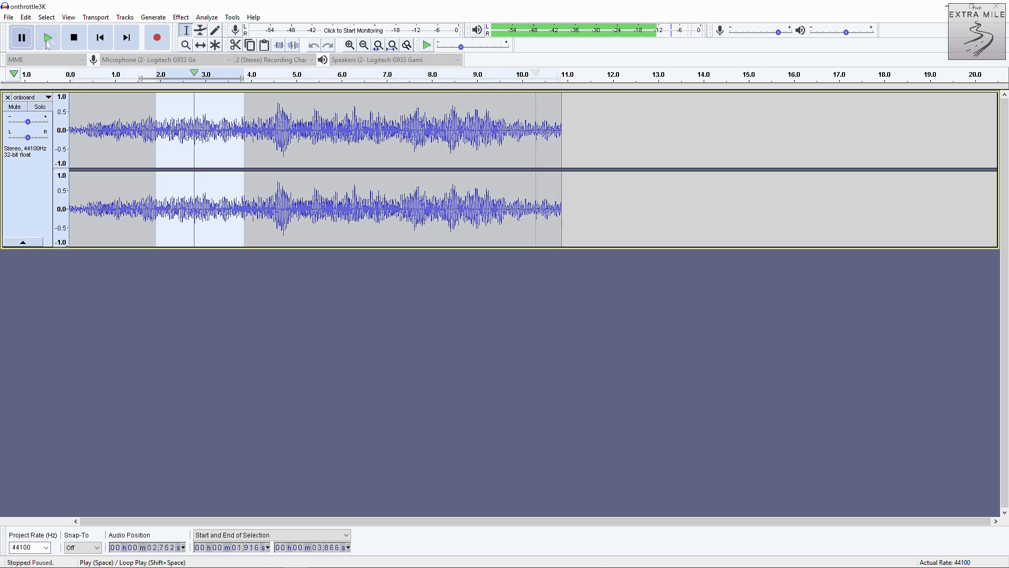
{"action": "left_click", "coordinate": [48, 40]}
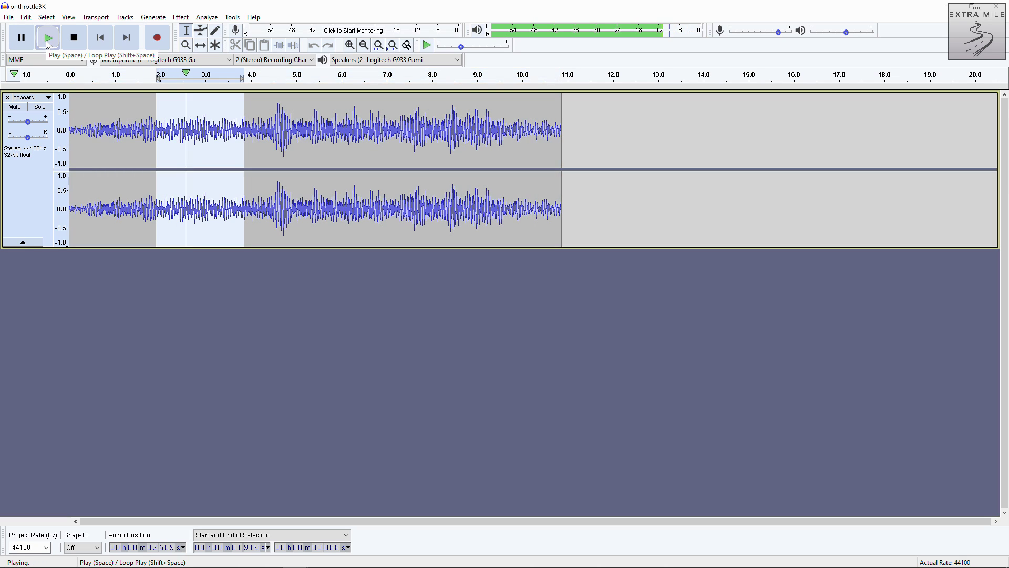
{"action": "left_click", "coordinate": [48, 41]}
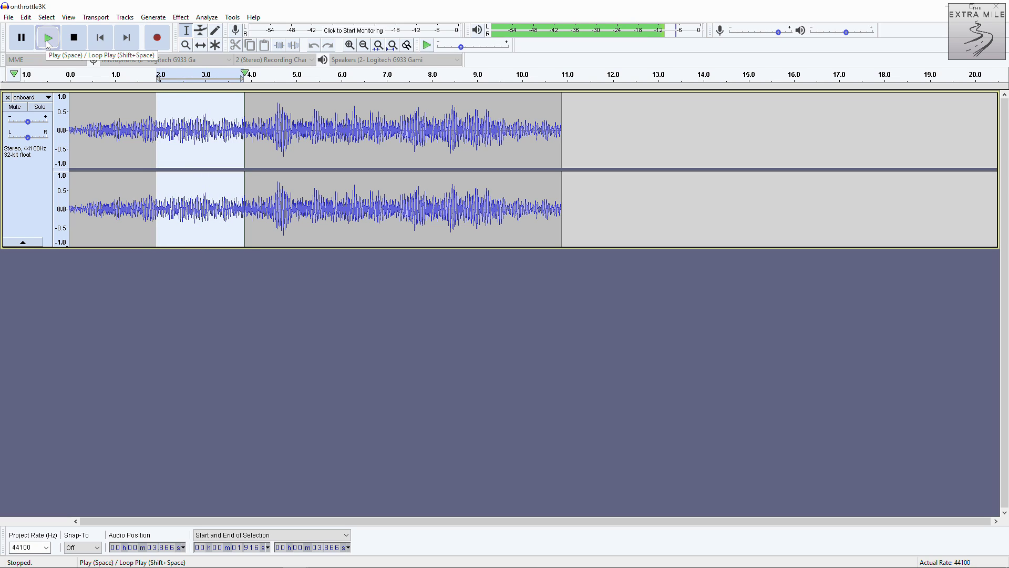
{"action": "left_click", "coordinate": [48, 43]}
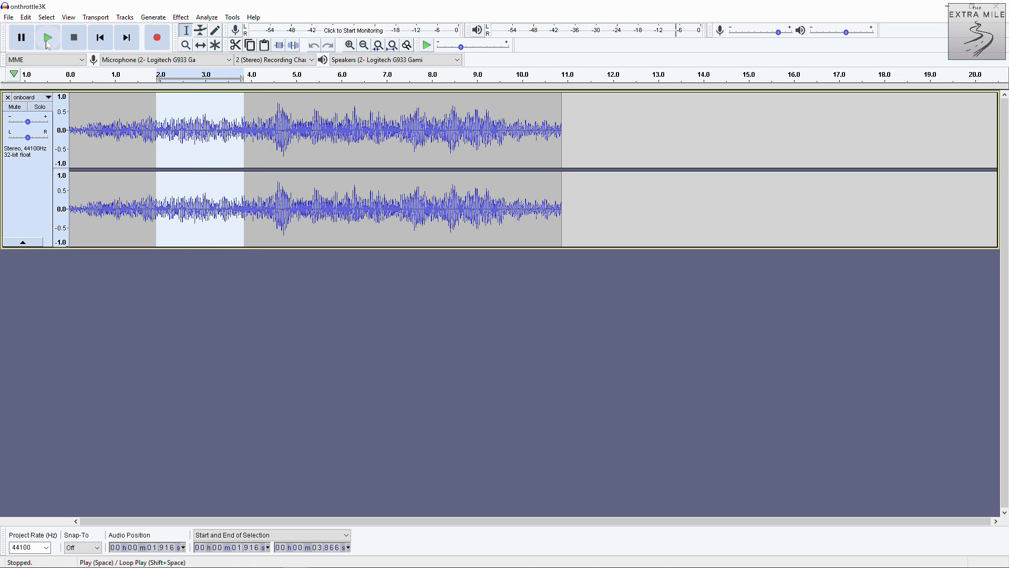
Step: Copy the selected onthrottle3K section into a new project and play it to judge how it loops
{"action": "left_click", "coordinate": [48, 38]}
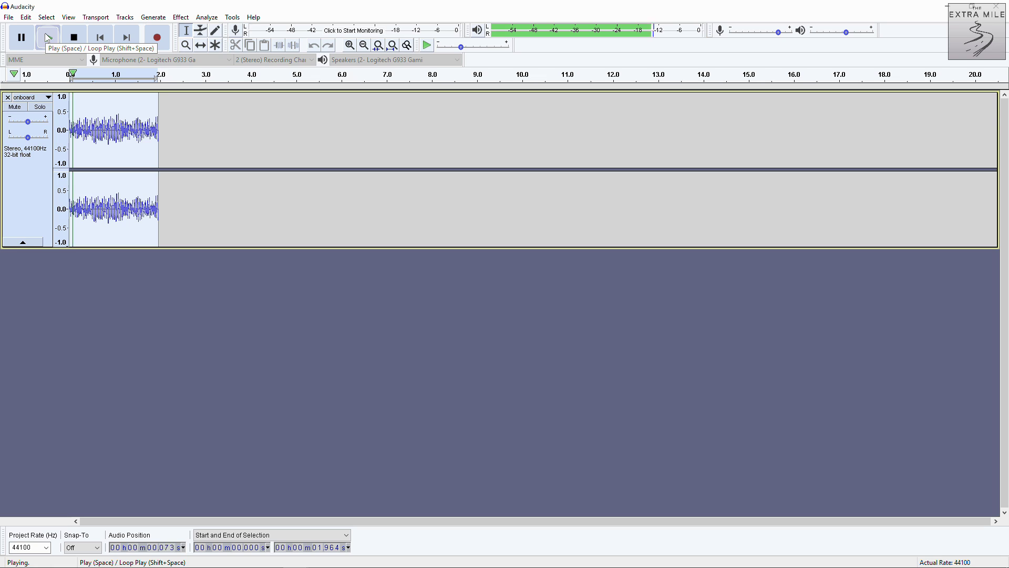
{"action": "left_click", "coordinate": [47, 37]}
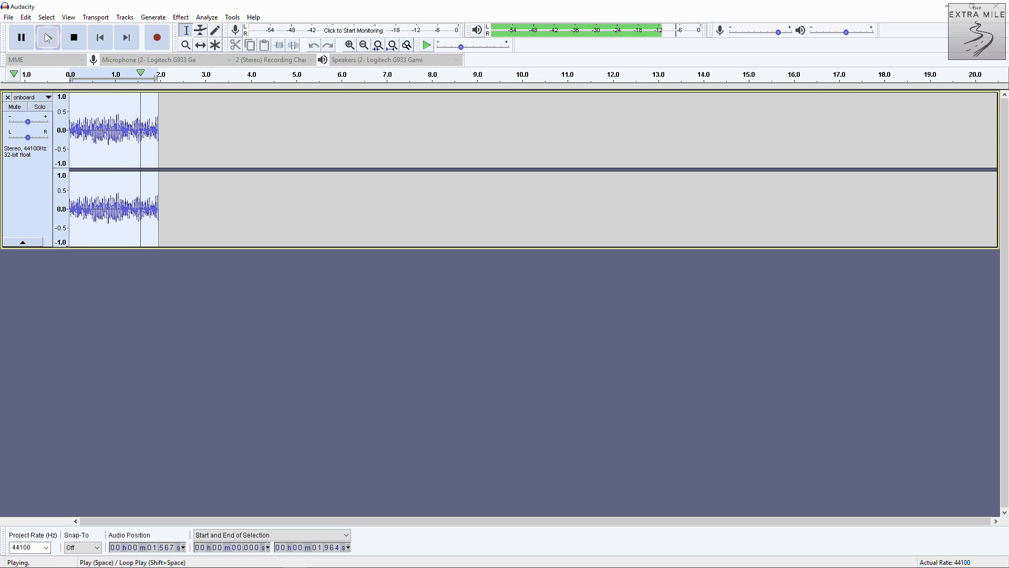
{"action": "left_click", "coordinate": [48, 38]}
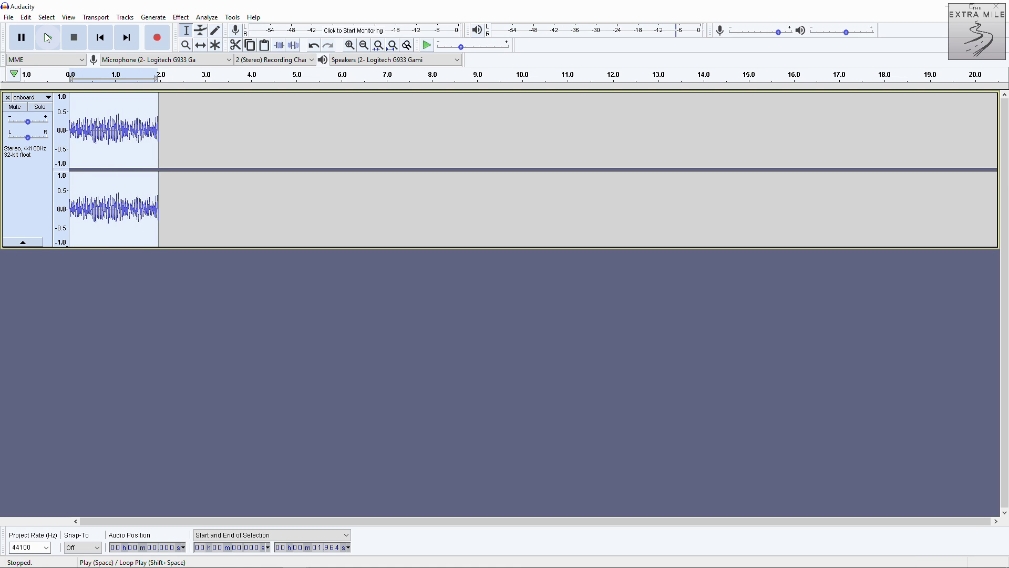
Step: Select the end of the copied section, about 1.376 to 2.017 s, and play it
{"action": "key", "text": "Right"}
{"action": "key", "text": "ctrl+1"}
{"action": "key", "text": "ctrl+1"}
{"action": "left_click_drag", "start_coordinate": [319, 109], "coordinate": [433, 118]}
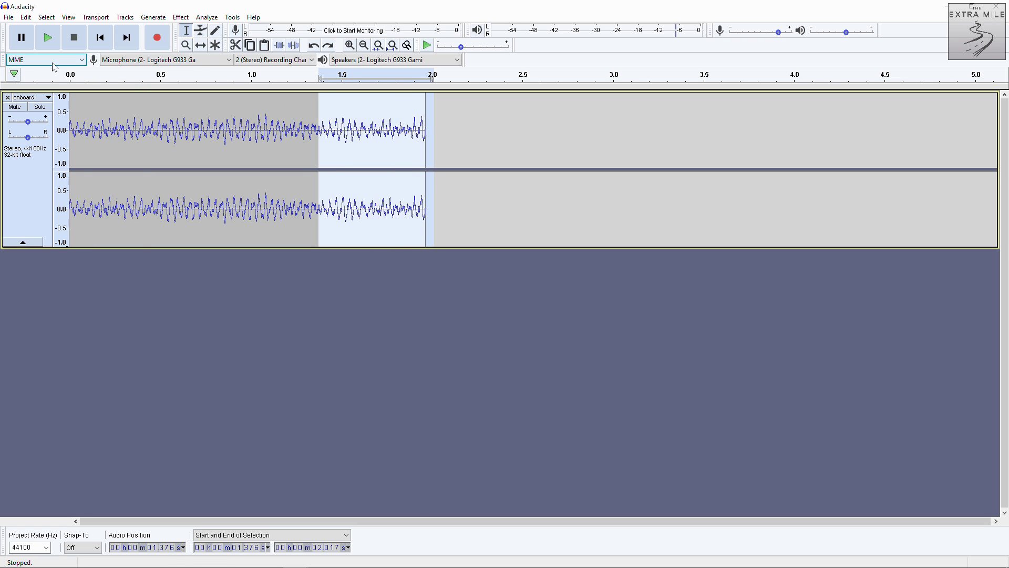
{"action": "left_click", "coordinate": [48, 38]}
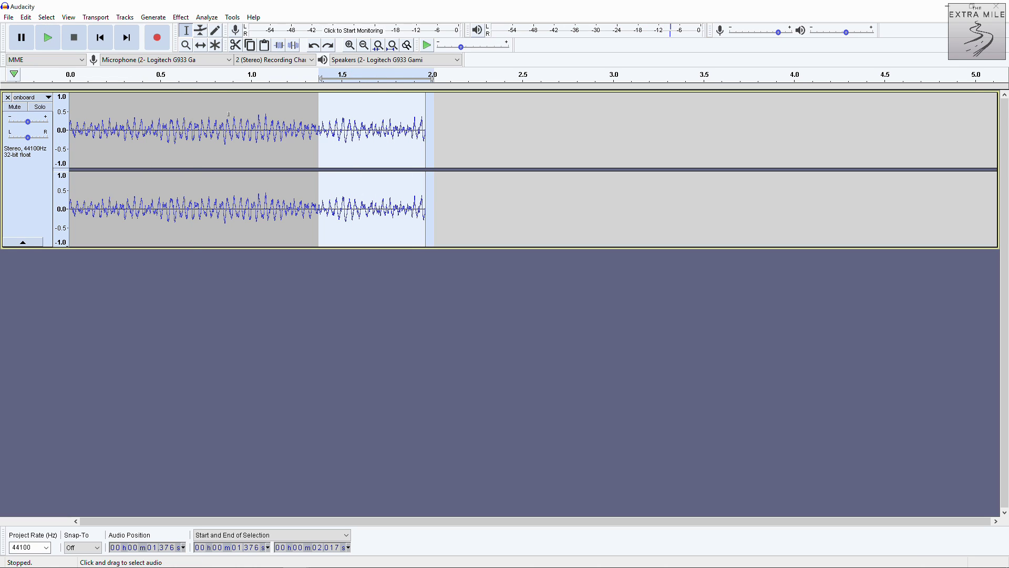
Step: Select the copied section from its start to about 1.347 s and play it
{"action": "left_click", "coordinate": [254, 115]}
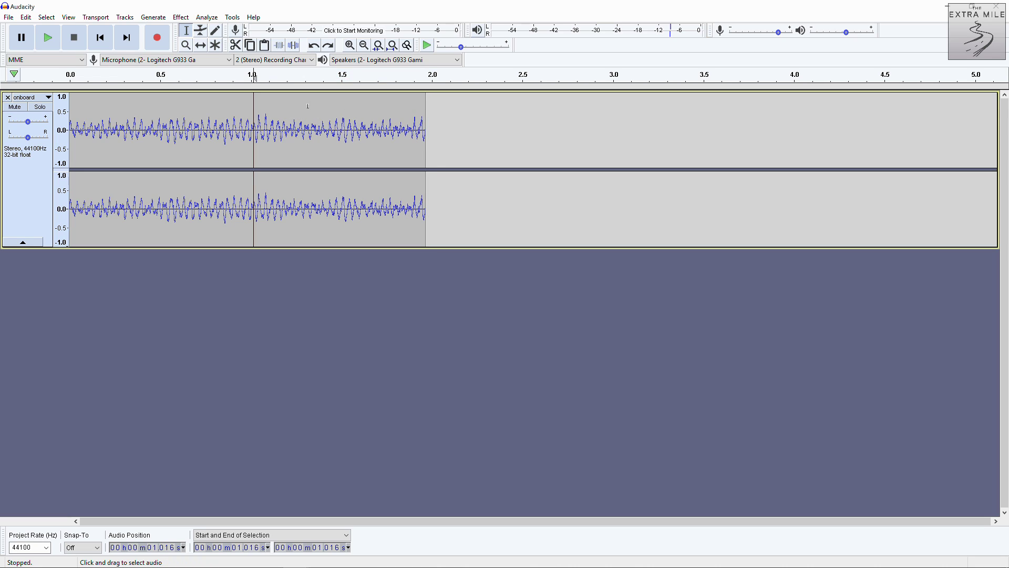
{"action": "left_click_drag", "start_coordinate": [314, 106], "coordinate": [55, 123]}
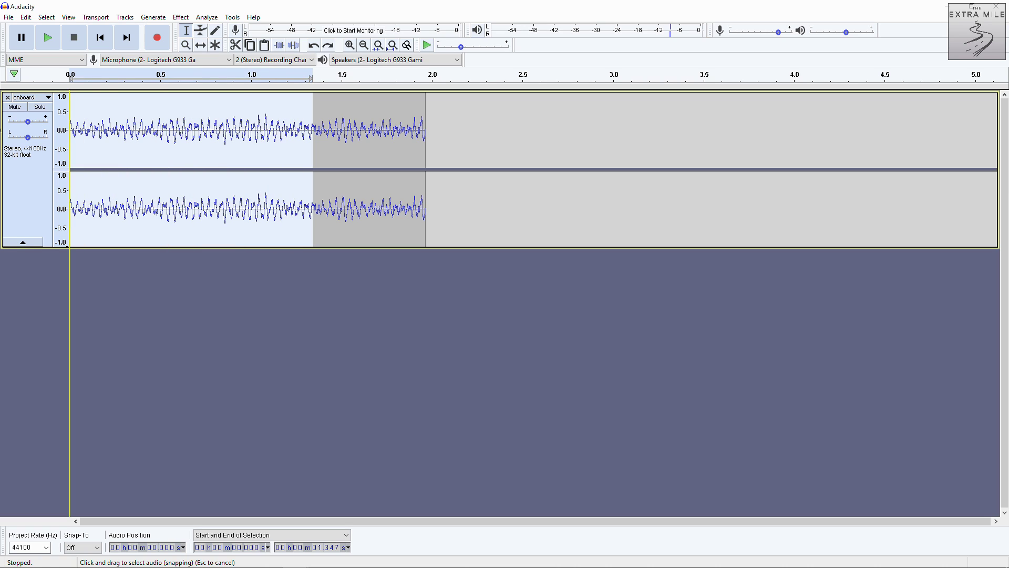
{"action": "left_click", "coordinate": [48, 37]}
{"action": "left_click", "coordinate": [48, 38]}
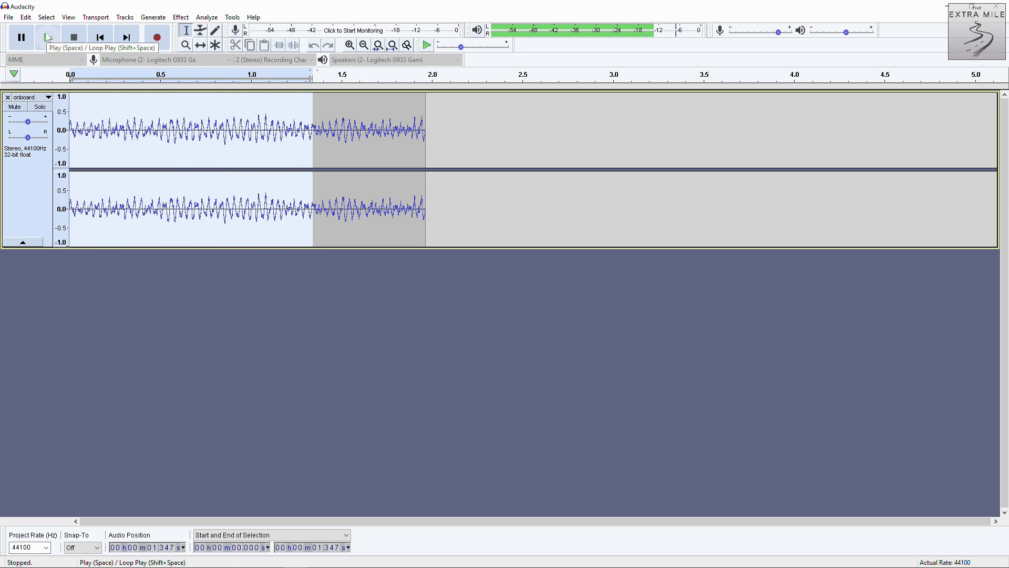
Step: Fine-tune the end of the selection to about 1.338 s and replay it from the start
{"action": "scroll", "coordinate": [446, 156], "scroll_direction": "up", "scroll_amount": 2, "text": "ctrl"}
{"action": "scroll", "coordinate": [452, 151], "scroll_direction": "down", "scroll_amount": 1, "text": "ctrl"}
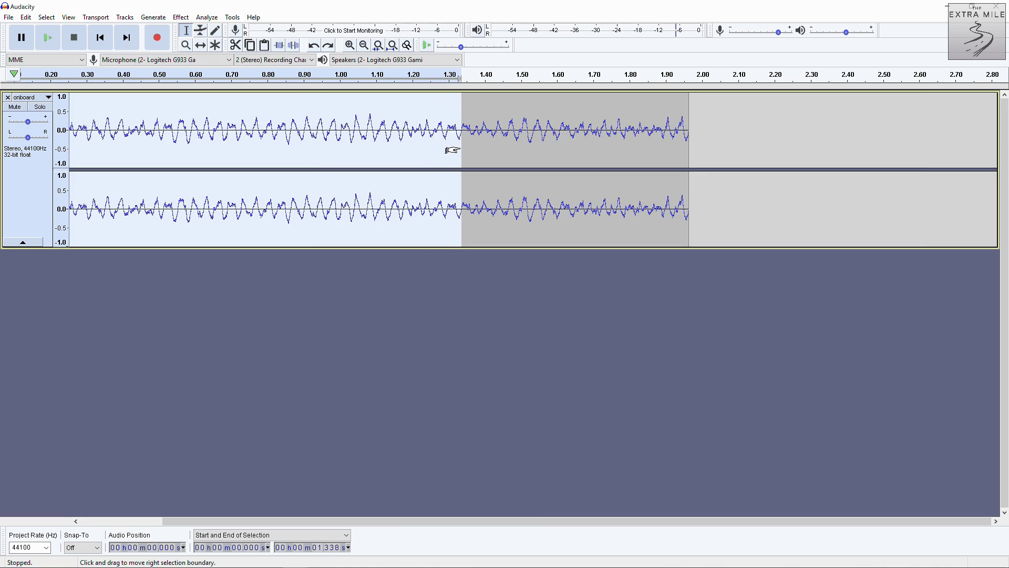
{"action": "left_click", "coordinate": [46, 38]}
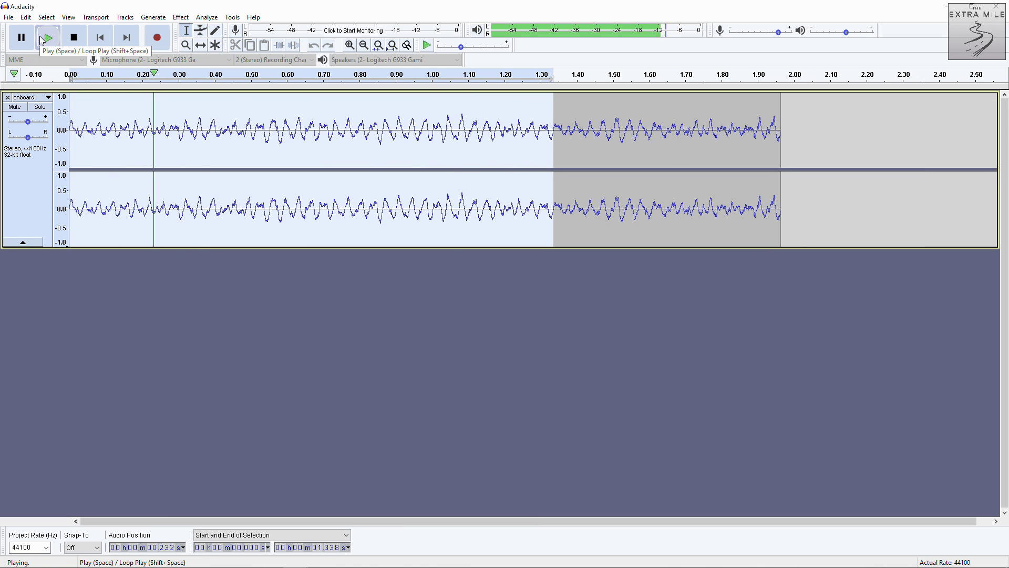
{"action": "left_click", "coordinate": [43, 40]}
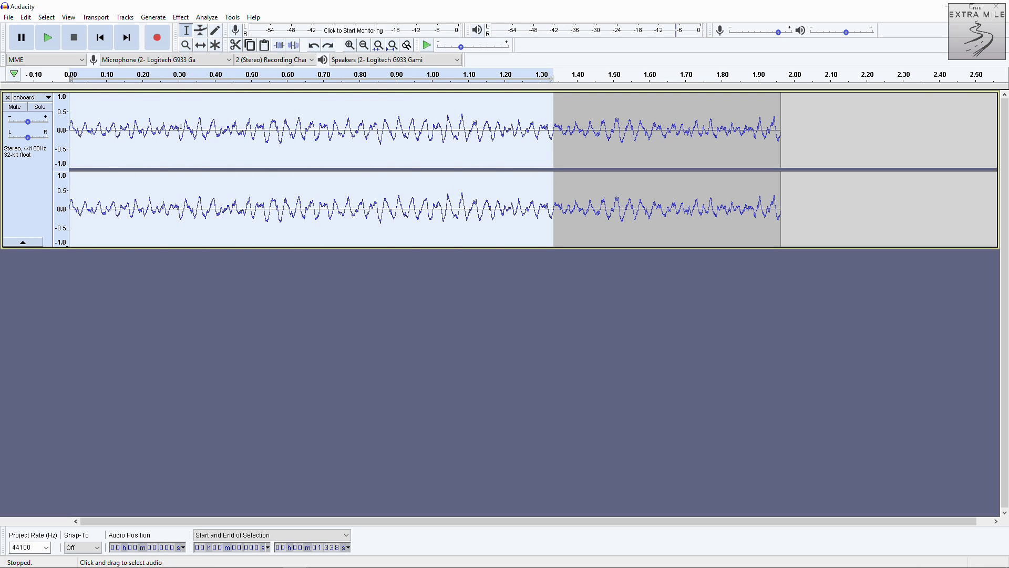
Step: Remove the audio after about 1.338 s and paste a copy of the remaining section directly at its end
{"action": "key", "text": "Delete"}
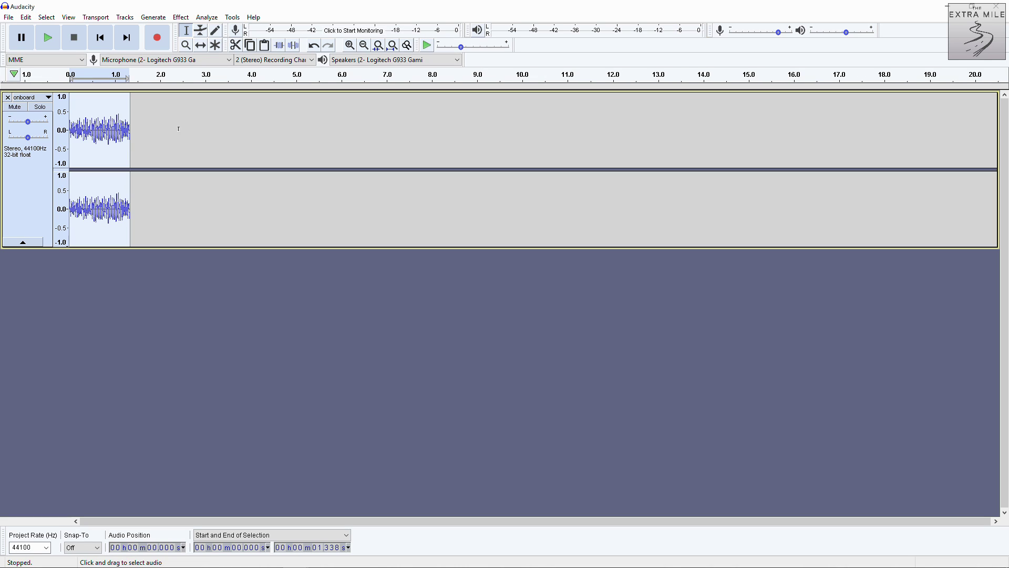
{"action": "left_click", "coordinate": [133, 116]}
{"action": "left_click_drag", "start_coordinate": [139, 120], "coordinate": [137, 121]}
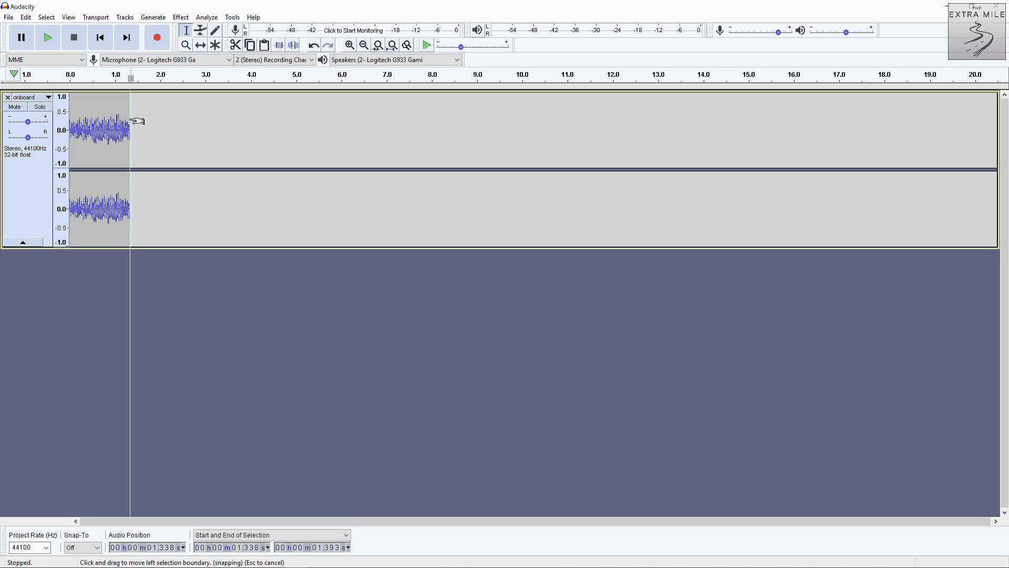
{"action": "key", "text": "ctrl+v"}
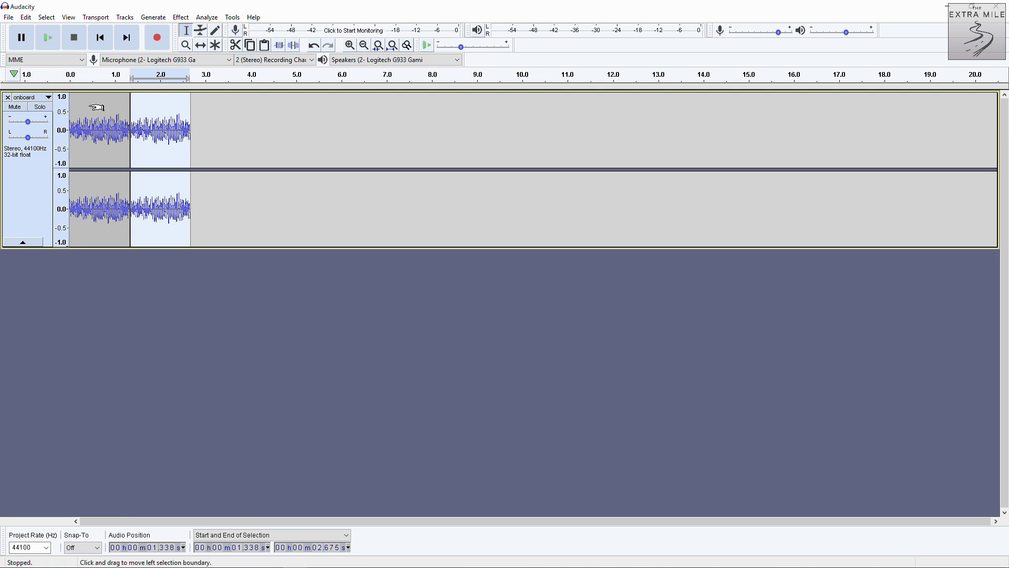
Step: Examine the join between the two copies, play the track from its start and pause at about 1.335 s
{"action": "left_click_drag", "start_coordinate": [130, 105], "coordinate": [69, 105]}
{"action": "left_click", "coordinate": [48, 38]}
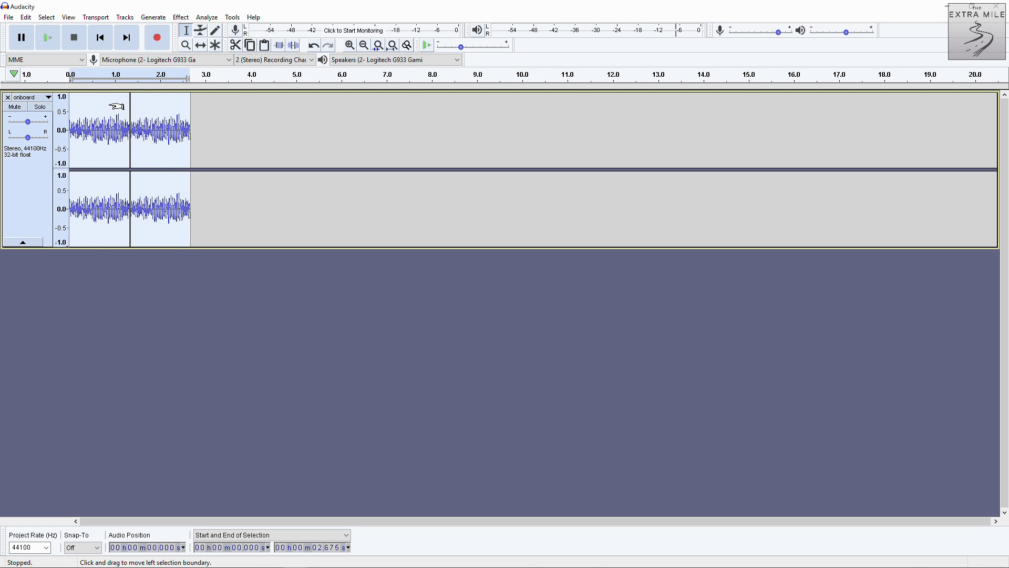
{"action": "scroll", "coordinate": [119, 111], "scroll_direction": "up", "scroll_amount": 4}
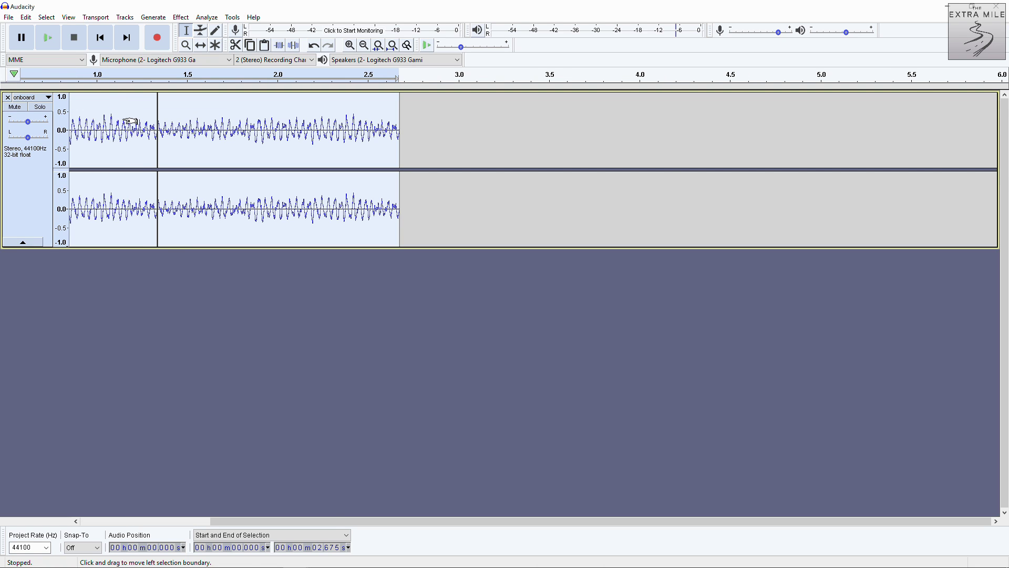
{"action": "scroll", "coordinate": [200, 134], "scroll_direction": "up", "scroll_amount": 1}
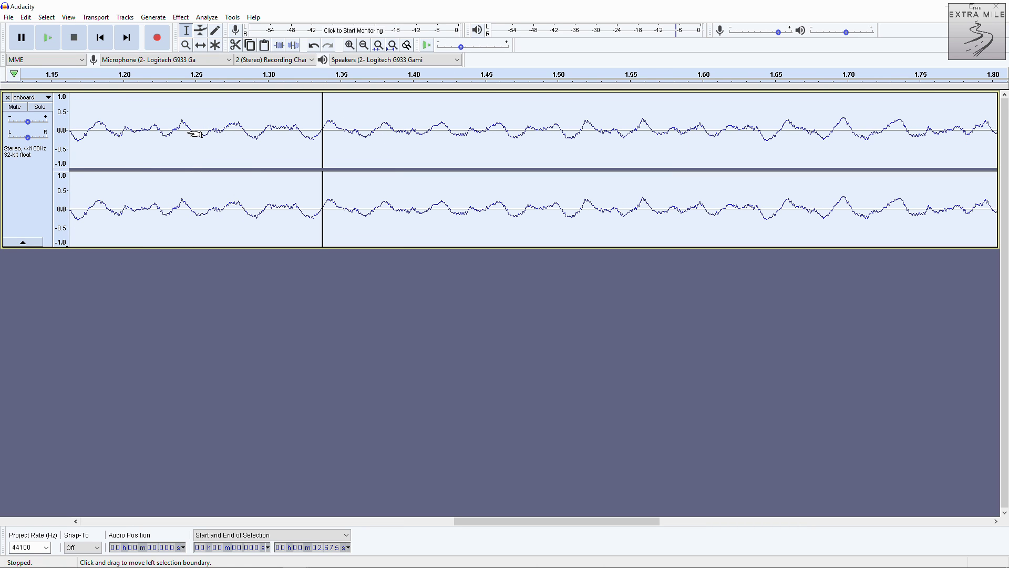
{"action": "scroll", "coordinate": [279, 146], "scroll_direction": "down", "scroll_amount": 3}
{"action": "key", "text": "space"}
{"action": "key", "text": "p"}
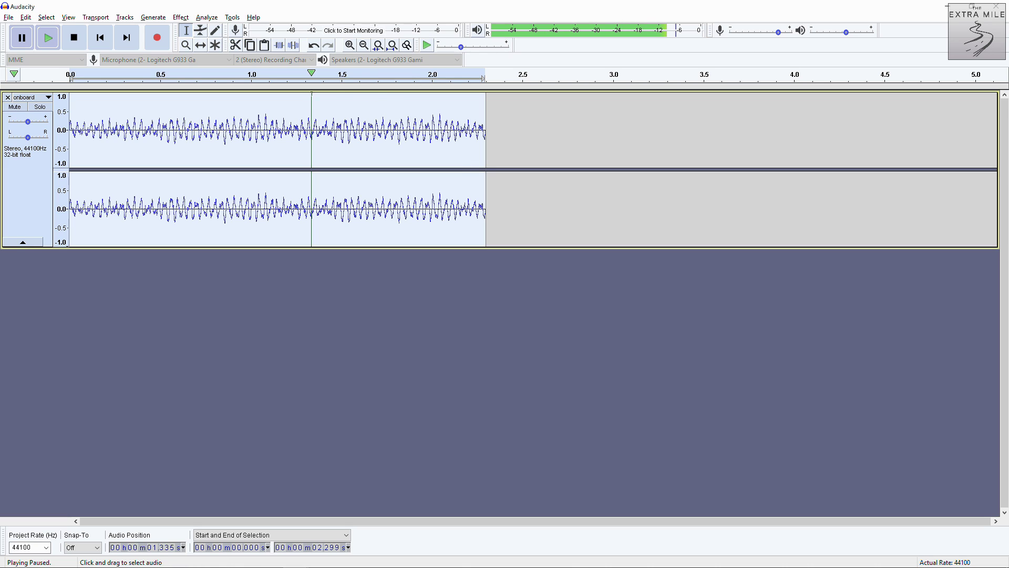
Step: Select the part from about 1.065 to 1.254 s and replay it several times
{"action": "left_click_drag", "start_coordinate": [262, 132], "coordinate": [297, 131]}
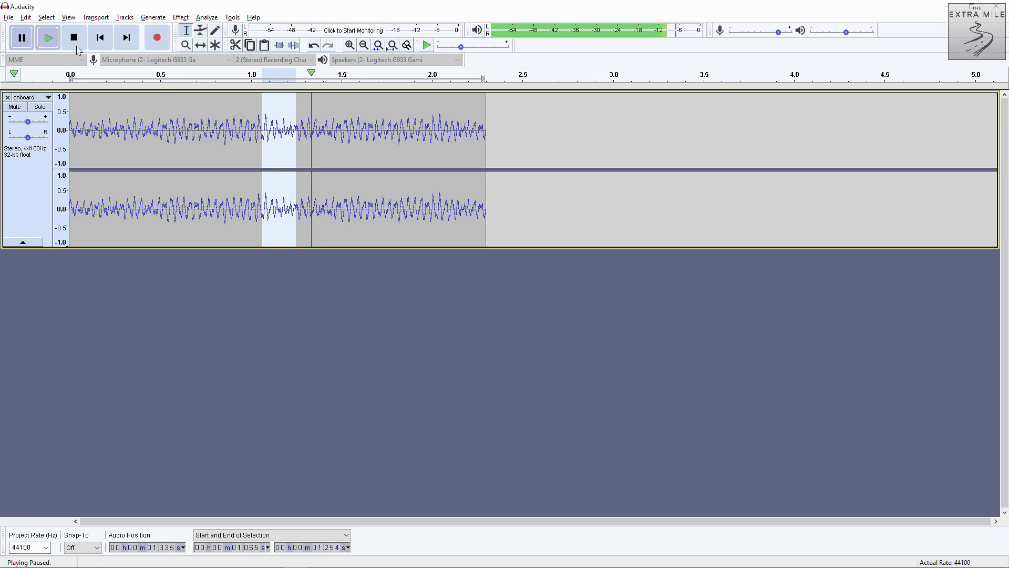
{"action": "left_click", "coordinate": [48, 38]}
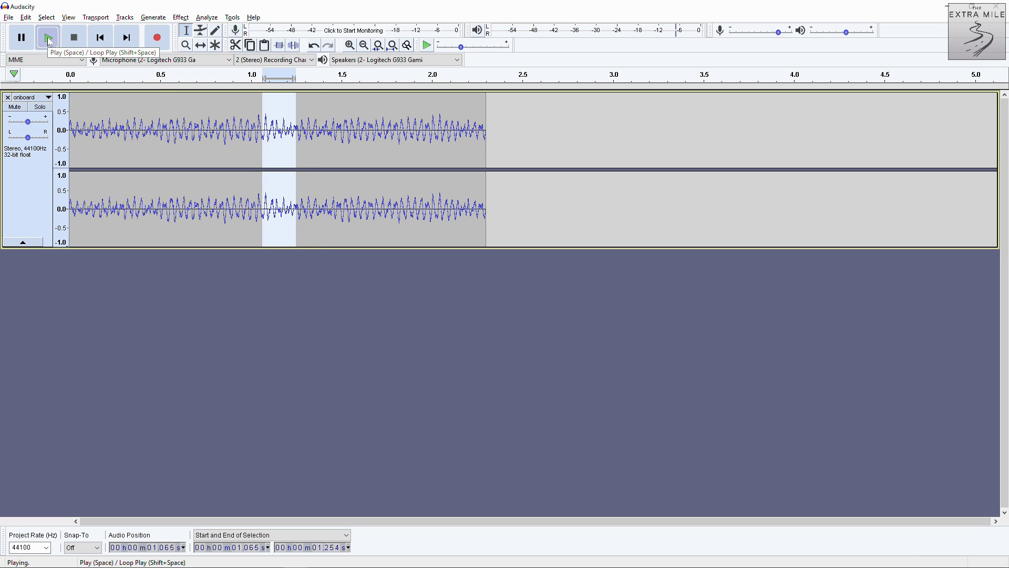
{"action": "left_click", "coordinate": [49, 38]}
{"action": "left_click", "coordinate": [49, 38]}
{"action": "left_click", "coordinate": [48, 38]}
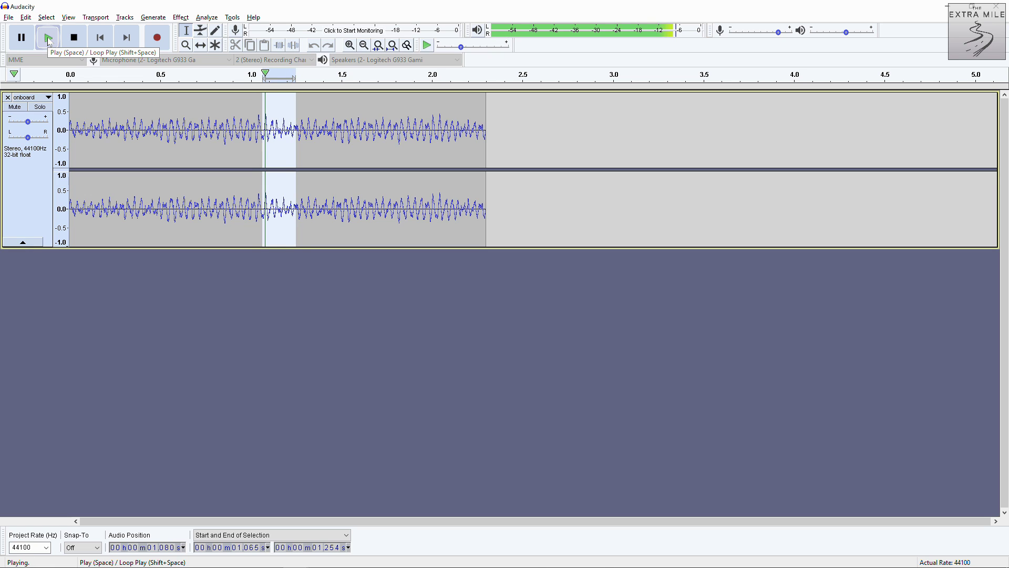
Step: Select the part from about 1.045 to 1.459 s and delete it from the track
{"action": "left_click_drag", "start_coordinate": [259, 131], "coordinate": [333, 132]}
{"action": "scroll", "coordinate": [519, 146], "scroll_direction": "up", "scroll_amount": 4}
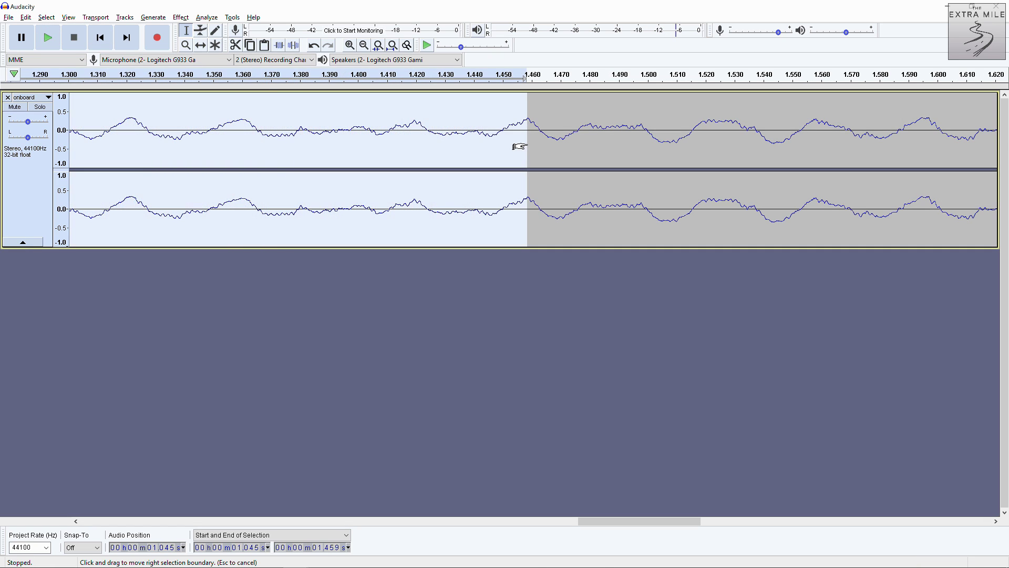
{"action": "left_click_drag", "start_coordinate": [519, 146], "coordinate": [520, 147]}
{"action": "key", "text": "Delete"}
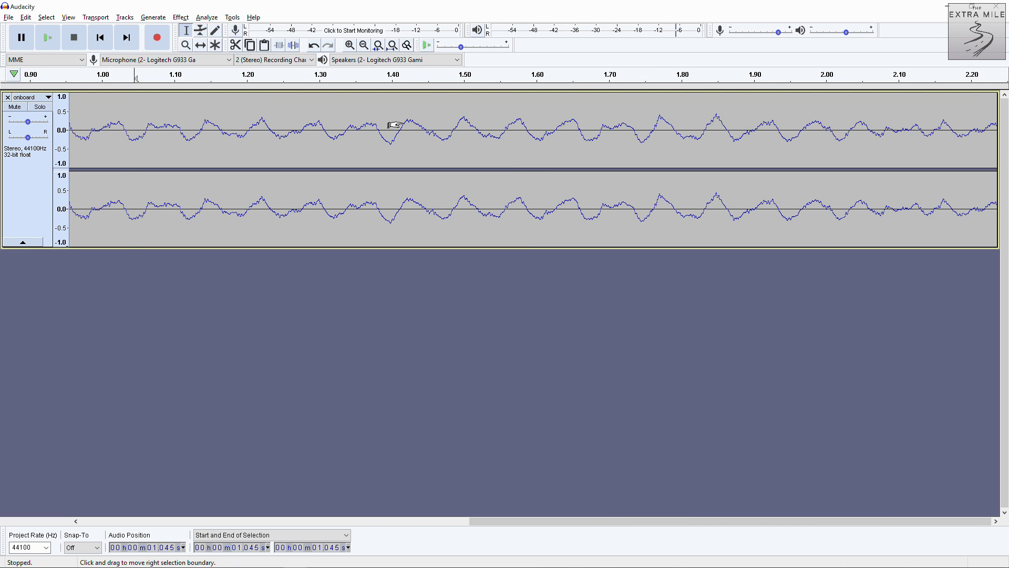
{"action": "scroll", "coordinate": [395, 125], "scroll_direction": "down", "scroll_amount": 3}
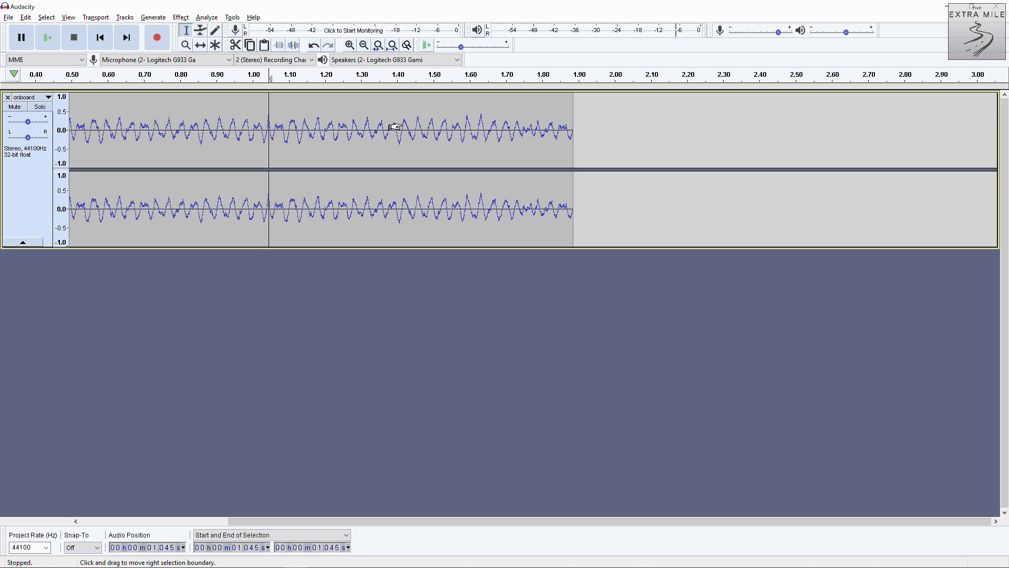
Step: Select the whole shortened track, play it repeatedly from the start and pause at about 1.408 s
{"action": "key", "text": "ctrl+a"}
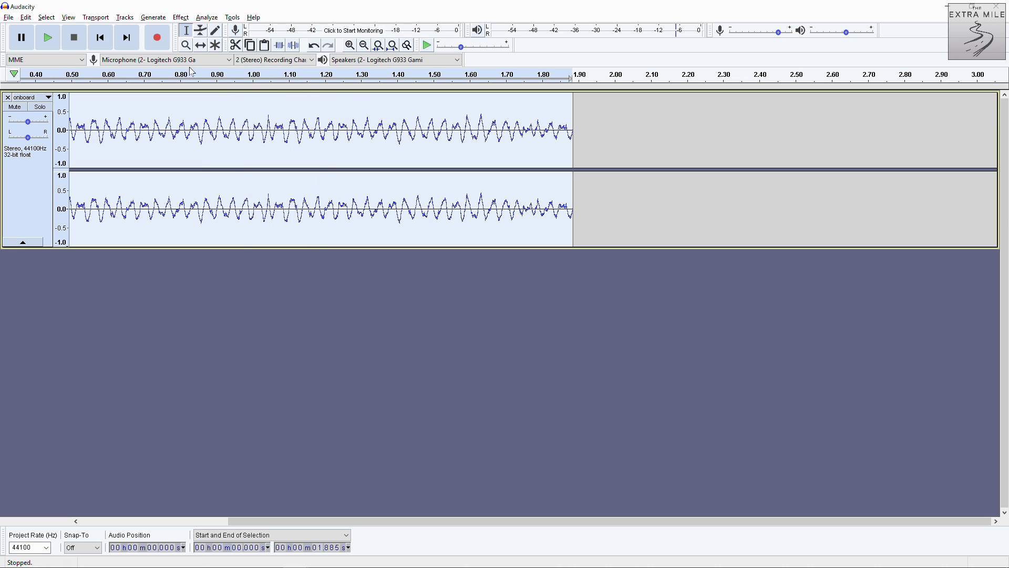
{"action": "left_click", "coordinate": [49, 38]}
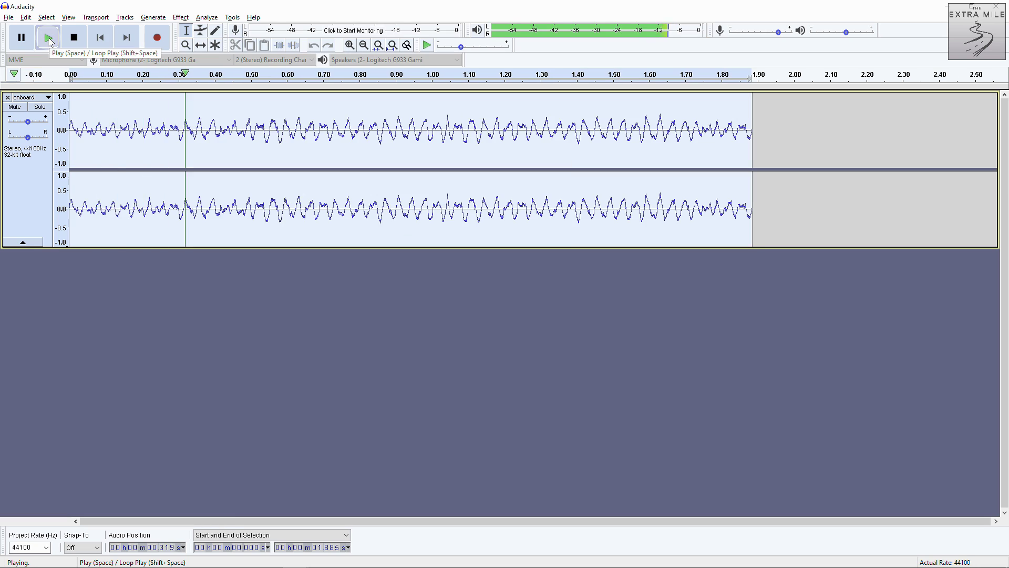
{"action": "left_click", "coordinate": [49, 38]}
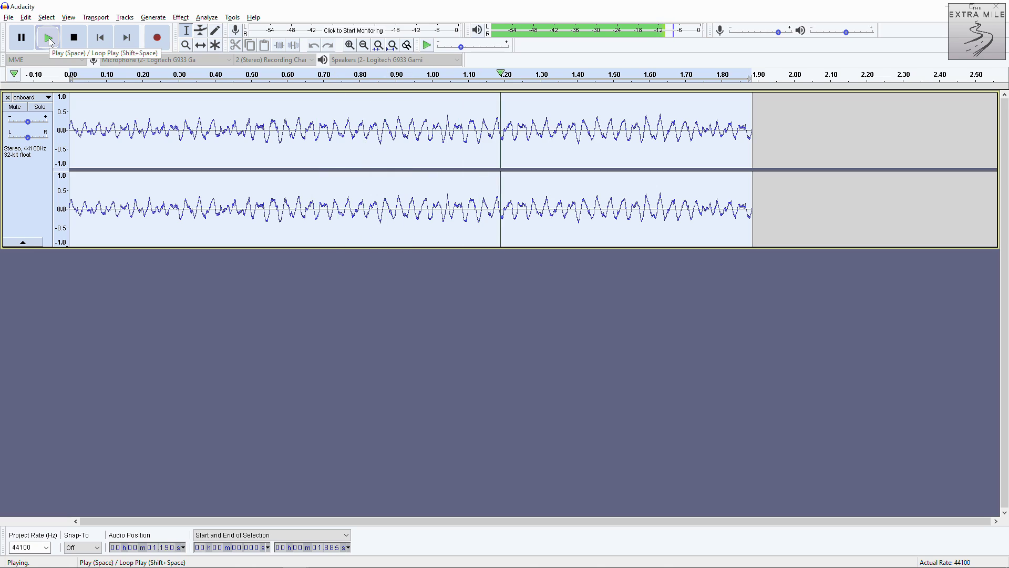
{"action": "left_click", "coordinate": [49, 38]}
{"action": "left_click", "coordinate": [49, 38]}
{"action": "left_click", "coordinate": [49, 38]}
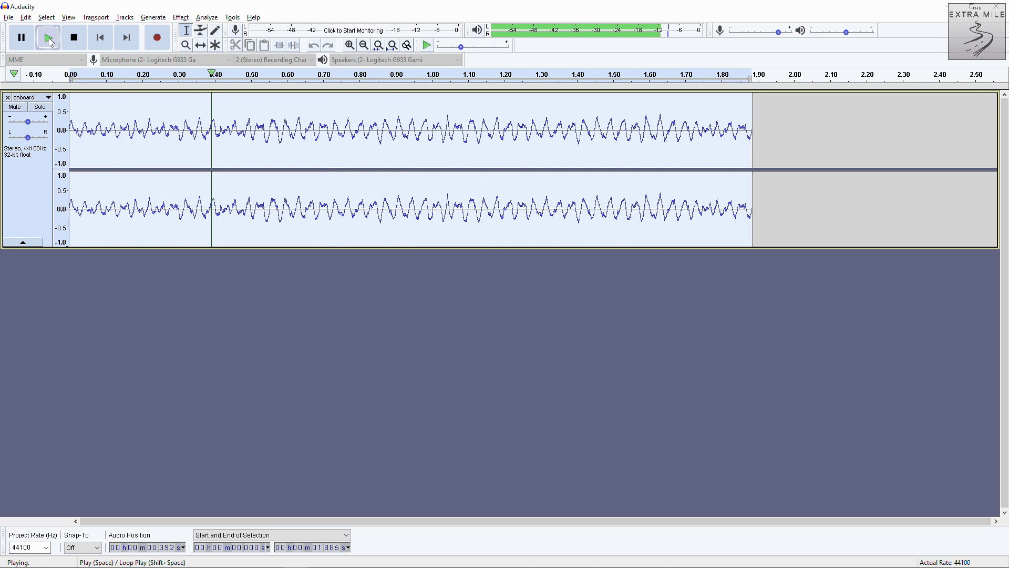
{"action": "left_click", "coordinate": [30, 41]}
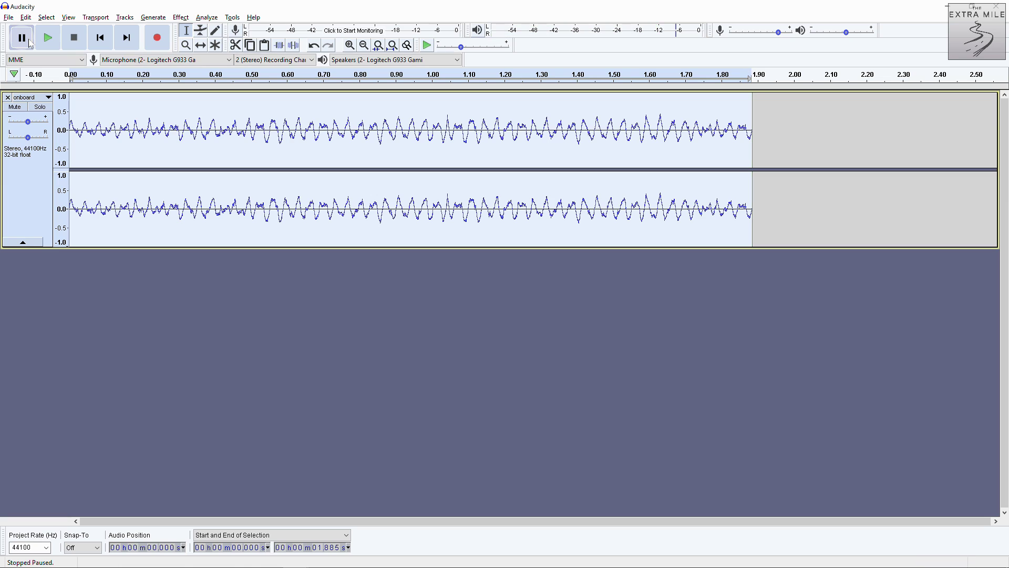
{"action": "left_click", "coordinate": [42, 41]}
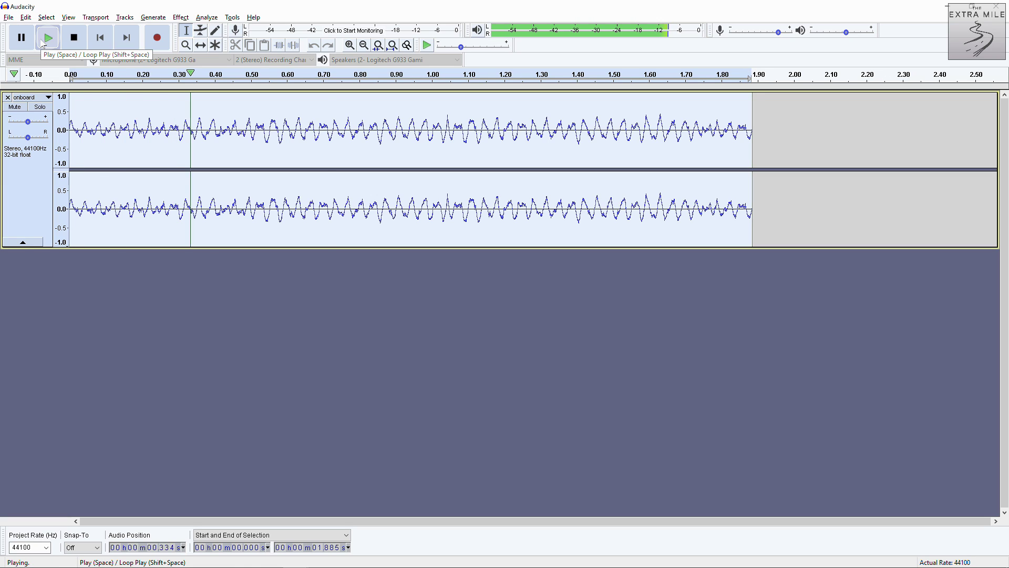
{"action": "left_click", "coordinate": [23, 42]}
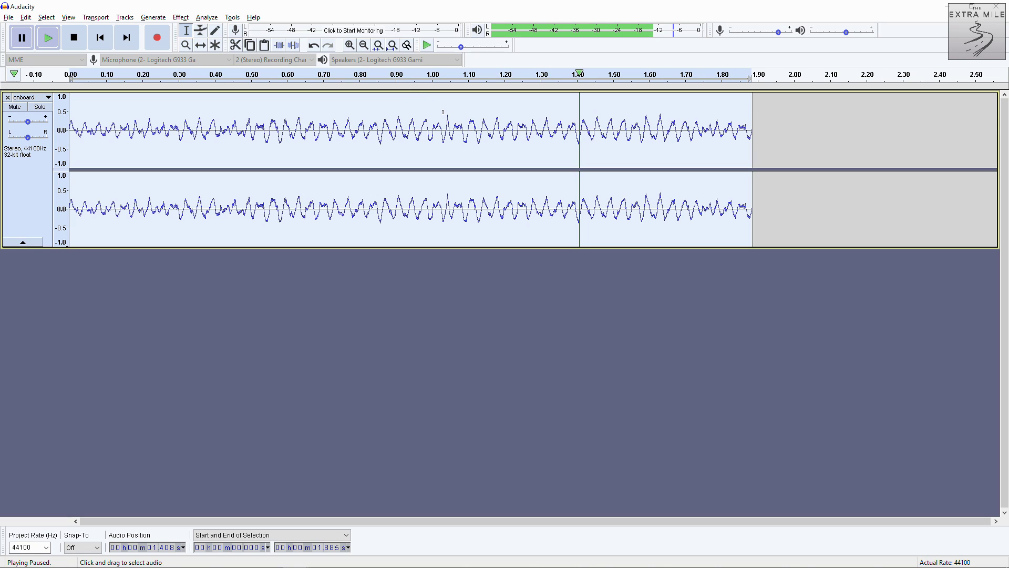
Step: Select the sharp peak at about 1.039 to 1.057 s, play it and inspect the waveform around it
{"action": "left_click_drag", "start_coordinate": [445, 111], "coordinate": [452, 111]}
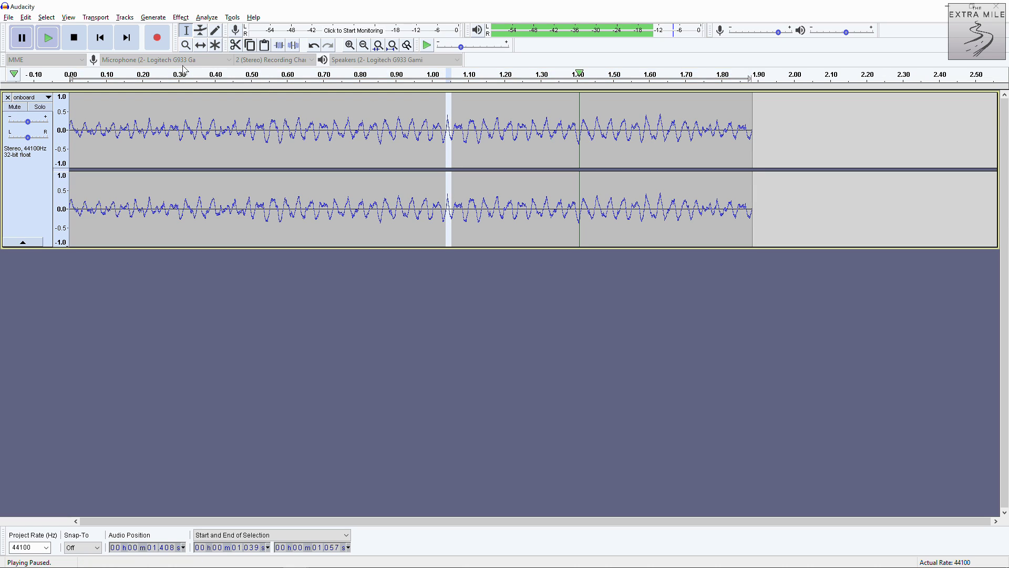
{"action": "left_click", "coordinate": [49, 43]}
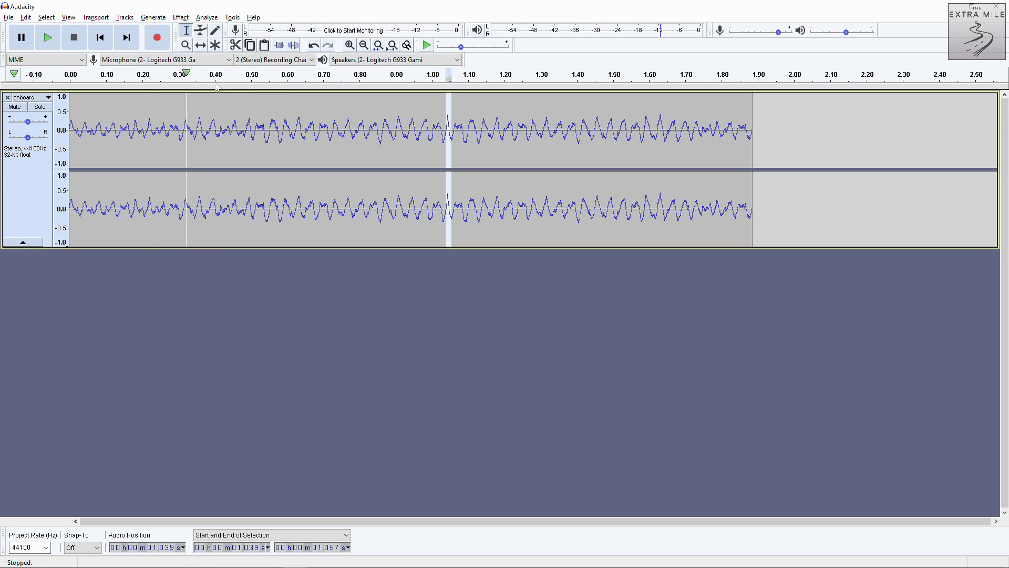
{"action": "scroll", "coordinate": [452, 129], "scroll_direction": "up", "scroll_amount": 5}
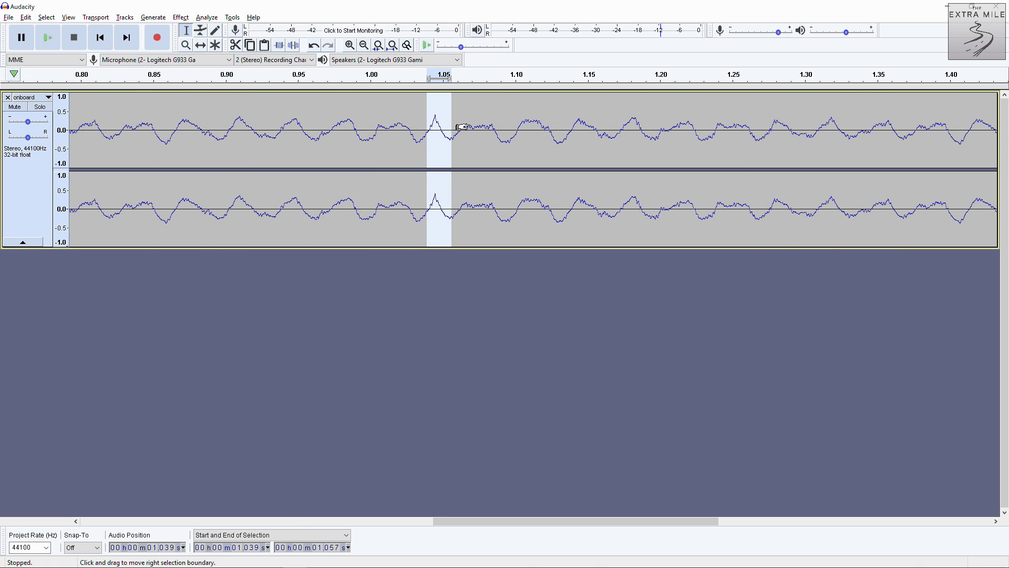
{"action": "scroll", "coordinate": [378, 138], "scroll_direction": "down", "scroll_amount": 1}
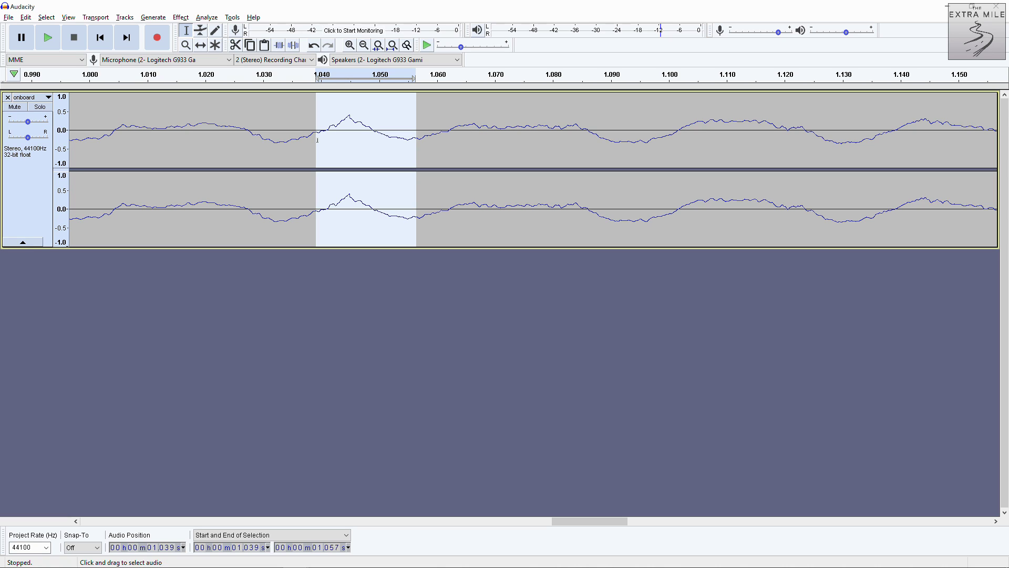
{"action": "left_click_drag", "start_coordinate": [317, 139], "coordinate": [115, 154]}
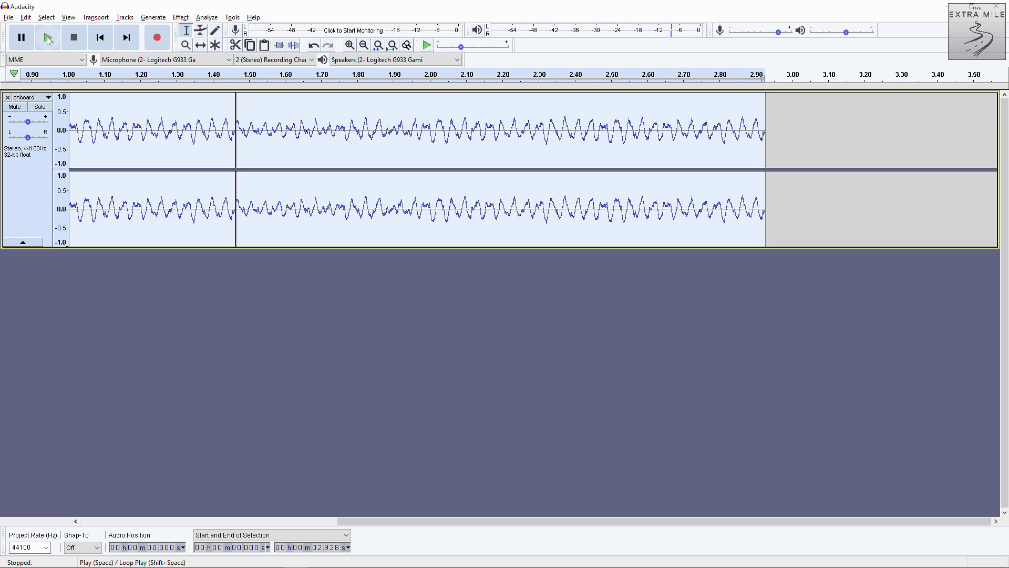
Step: Export the loop as a 16-bit PCM WAV file named int 3000 ON in the MODFILES folder, leaving the metadata tags empty
{"action": "left_click", "coordinate": [10, 17]}
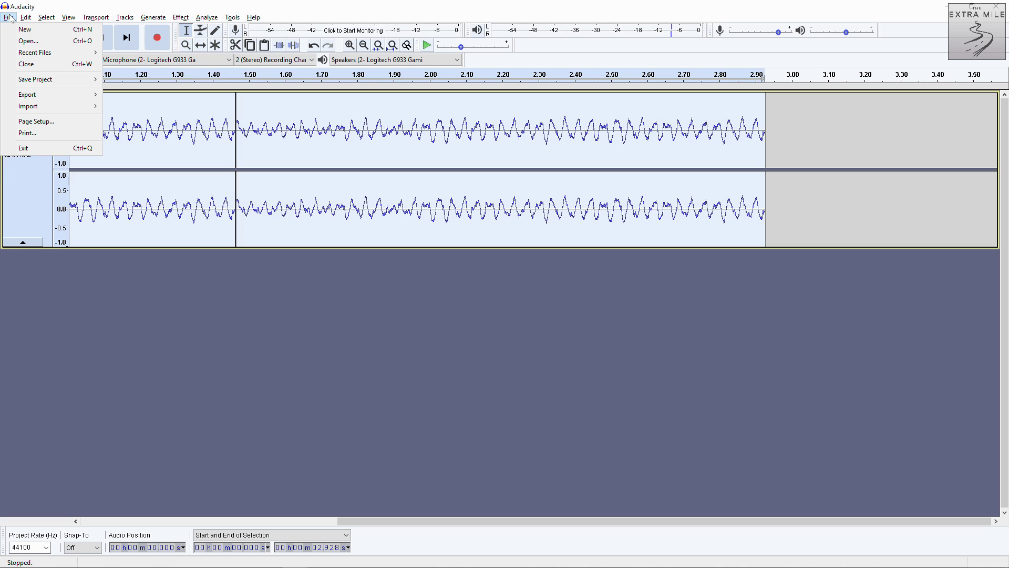
{"action": "mouse_move", "coordinate": [60, 97]}
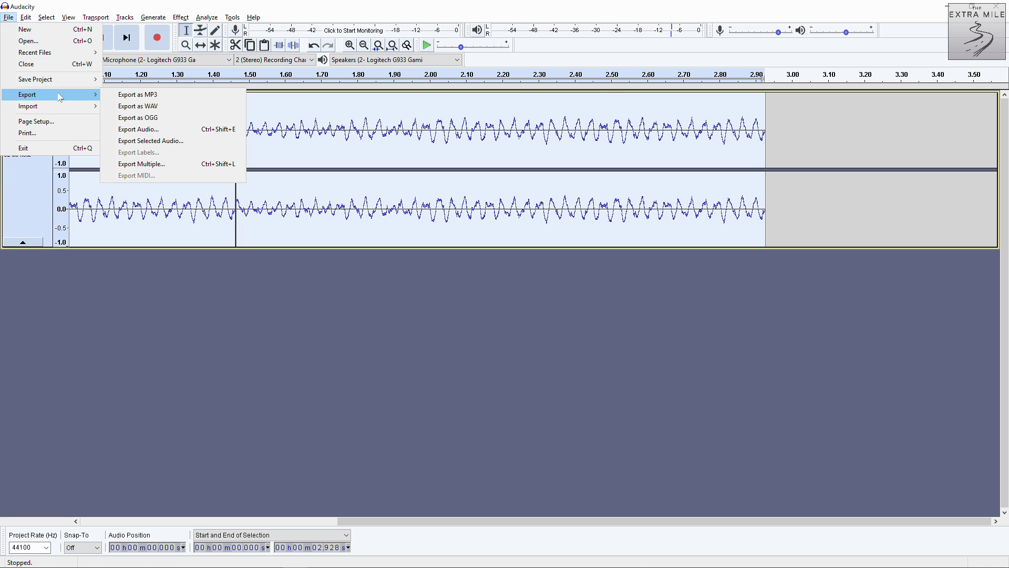
{"action": "left_click", "coordinate": [147, 106]}
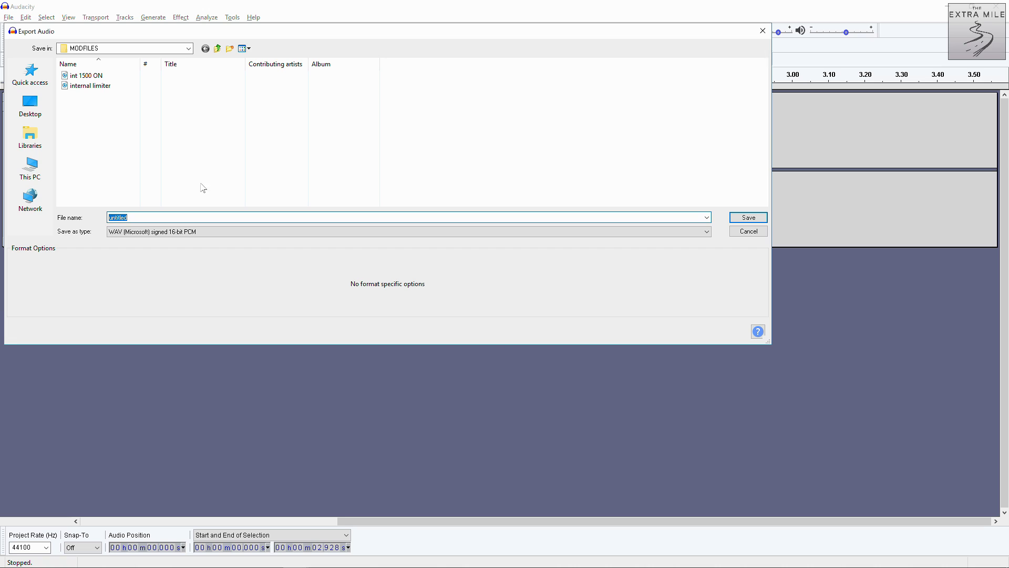
{"action": "left_click", "coordinate": [90, 78]}
{"action": "left_click", "coordinate": [126, 217]}
{"action": "left_click", "coordinate": [126, 217]}
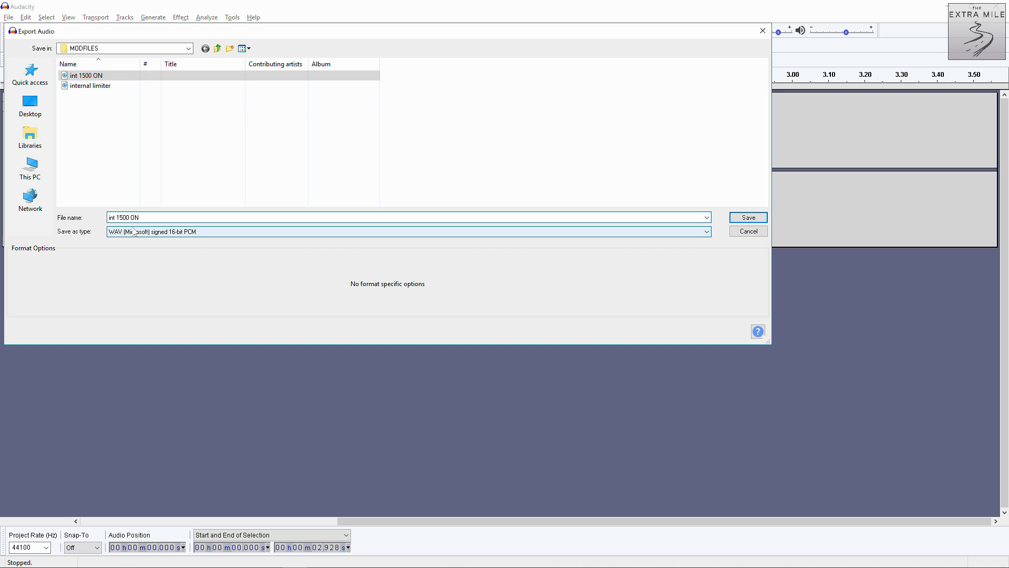
{"action": "key", "text": "BackSpace"}
{"action": "key", "text": "BackSpace"}
{"action": "key", "text": "BackSpace"}
{"action": "type", "text": "300"}
{"action": "key", "text": "BackSpace"}
{"action": "left_click", "coordinate": [749, 217]}
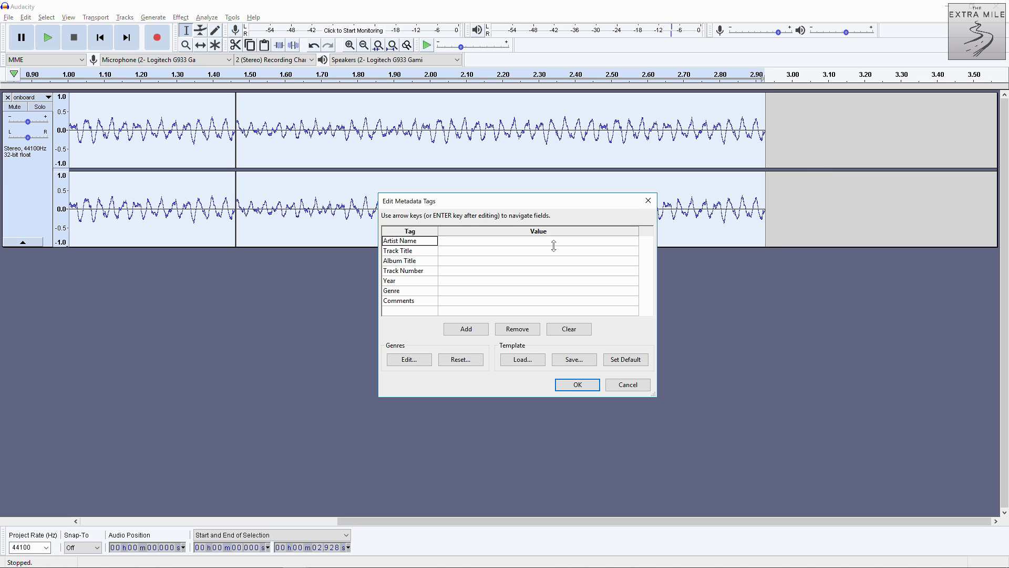
{"action": "left_click", "coordinate": [577, 385]}
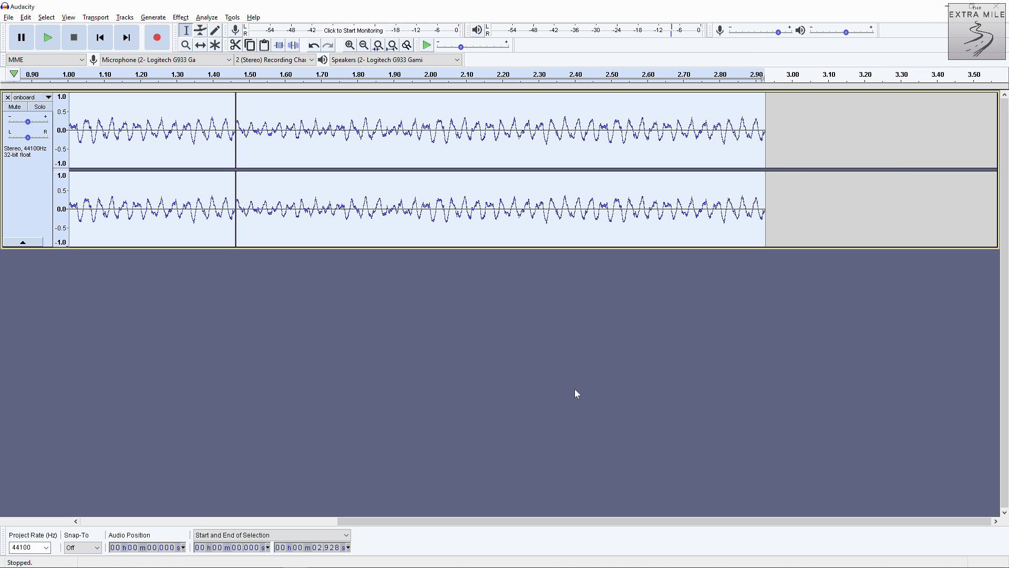
Step: Switch to the MODFILES folder in File Explorer, play int 1500 ON, close the player and open internal limiter
{"action": "key", "text": "alt+Tab"}
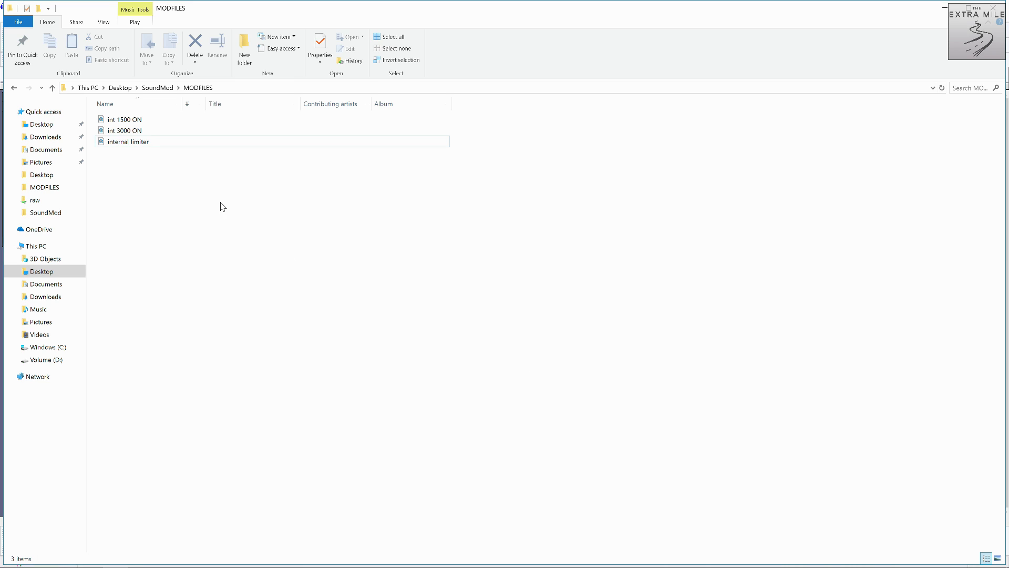
{"action": "double_click", "coordinate": [138, 121]}
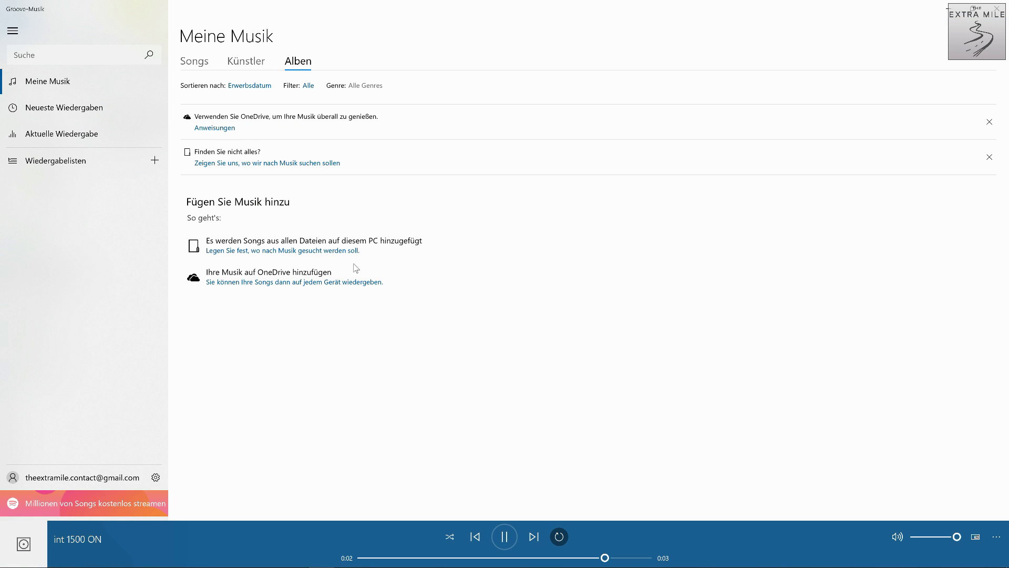
{"action": "left_click", "coordinate": [997, 8]}
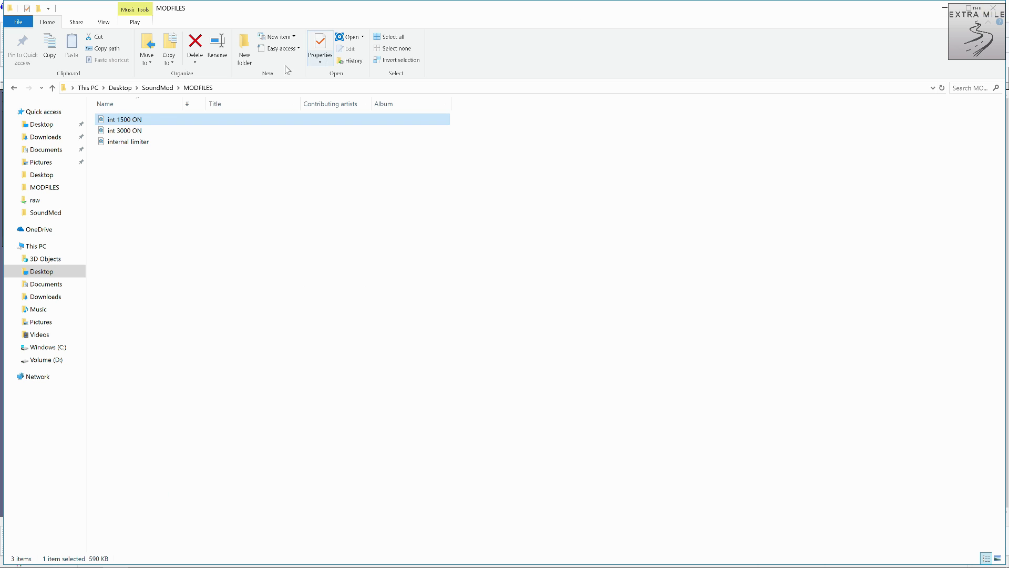
{"action": "left_click", "coordinate": [126, 142]}
{"action": "double_click", "coordinate": [126, 142]}
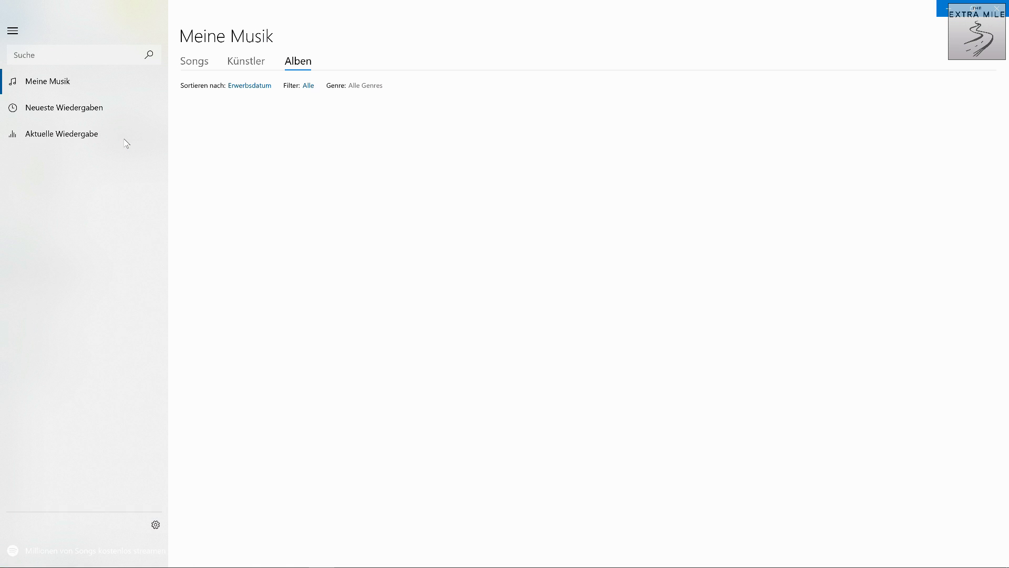
Step: Play int 3000 ON and int 1500 ON from the MODFILES folder, closing the player each time, and return to Audacity to play the onboard track
{"action": "left_click", "coordinate": [997, 8]}
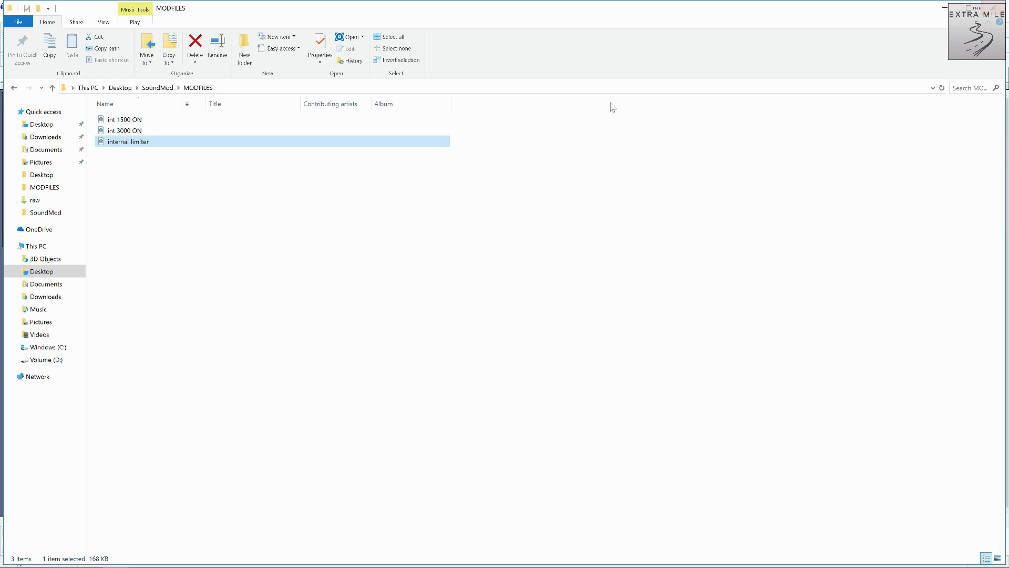
{"action": "double_click", "coordinate": [140, 130]}
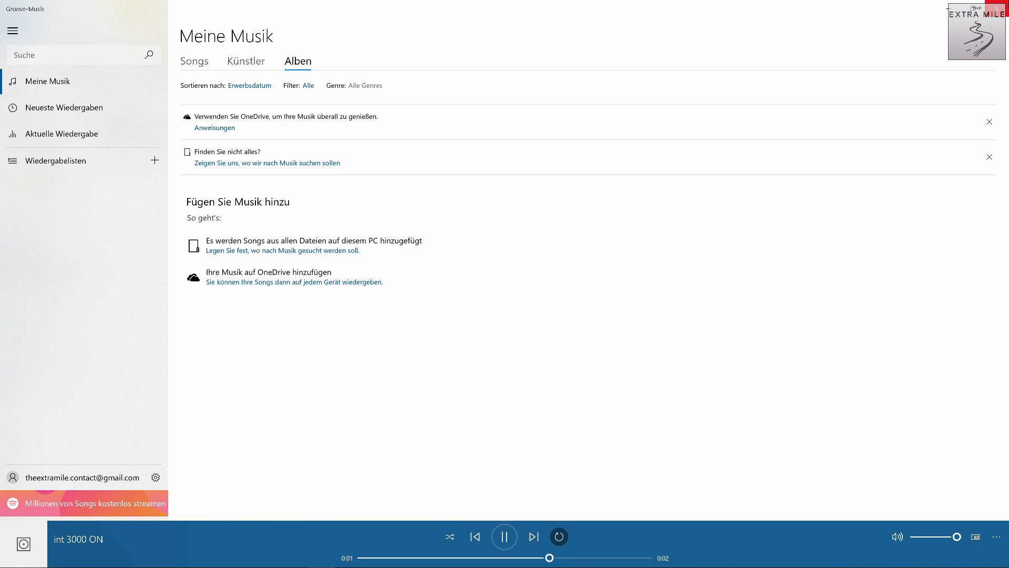
{"action": "left_click", "coordinate": [997, 9]}
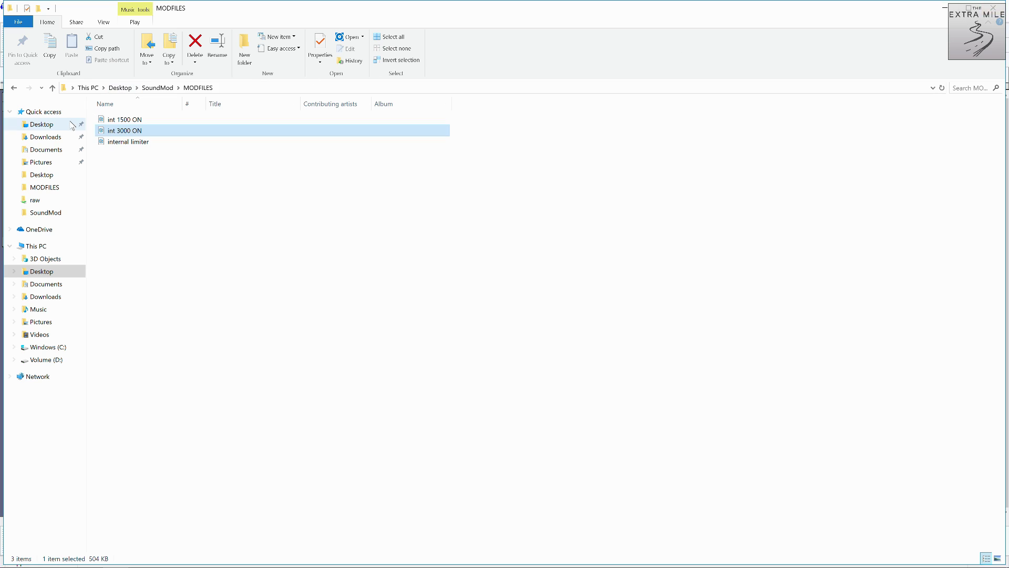
{"action": "double_click", "coordinate": [131, 119]}
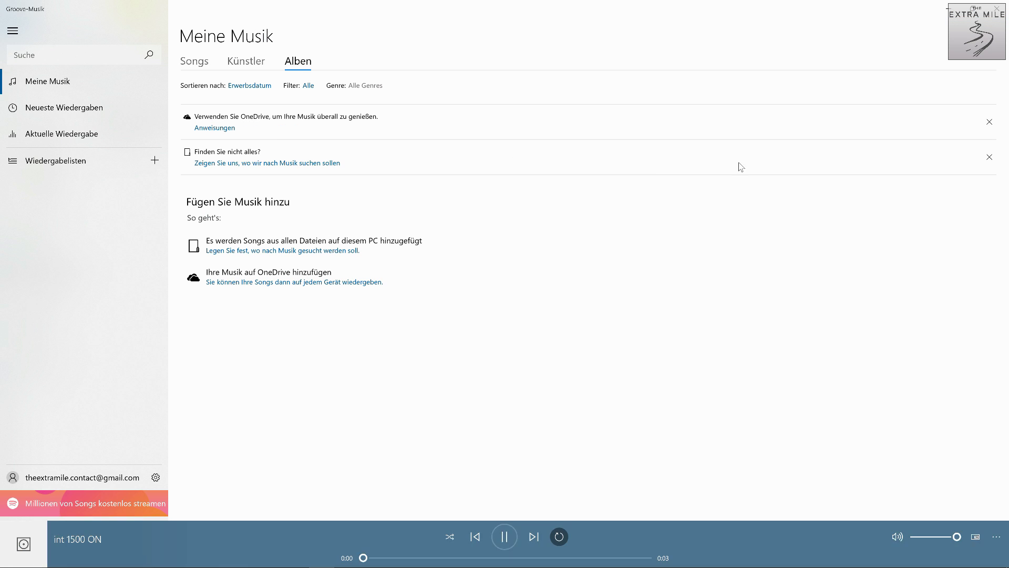
{"action": "left_click", "coordinate": [997, 8]}
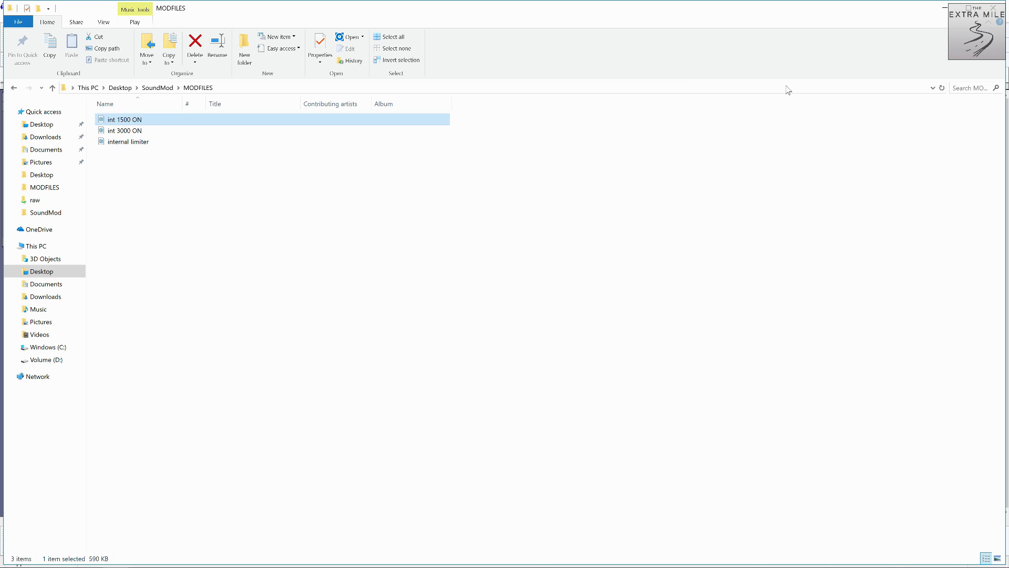
{"action": "left_click", "coordinate": [945, 7]}
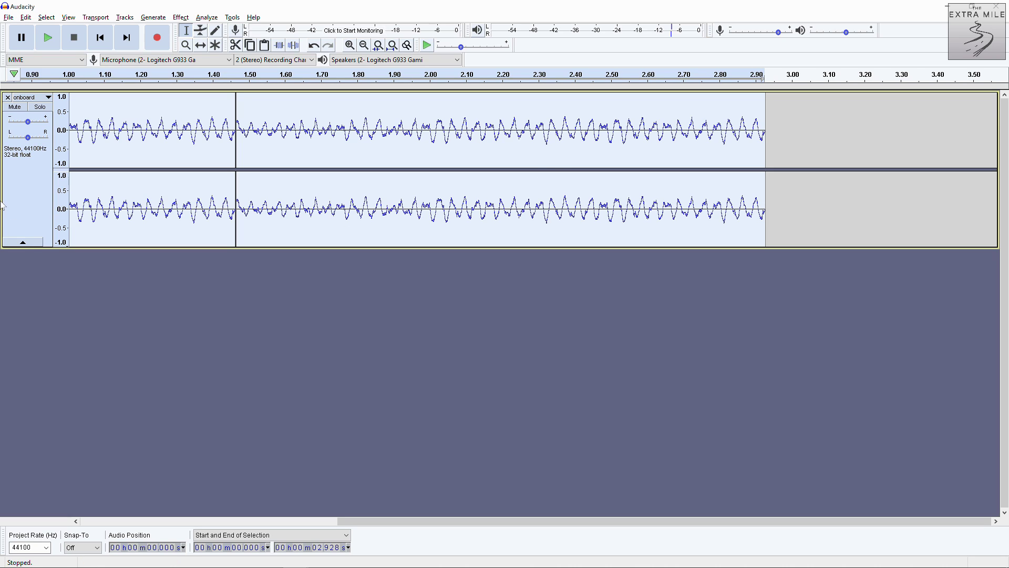
{"action": "left_click", "coordinate": [48, 38]}
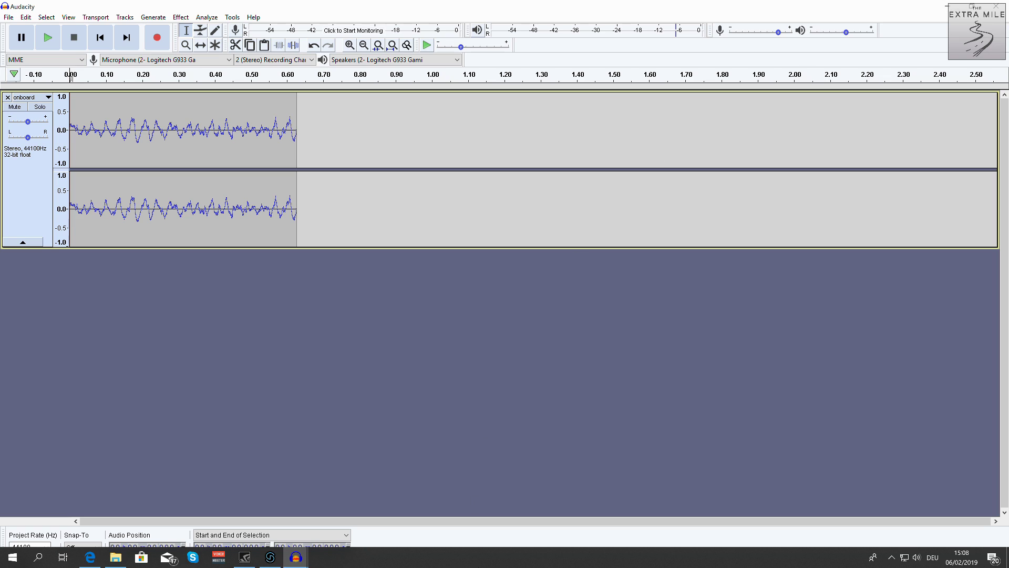
Step: Switch to FMOD Studio and preview the 500ss_idle.wav sound of the engine_int event
{"action": "left_click", "coordinate": [270, 557]}
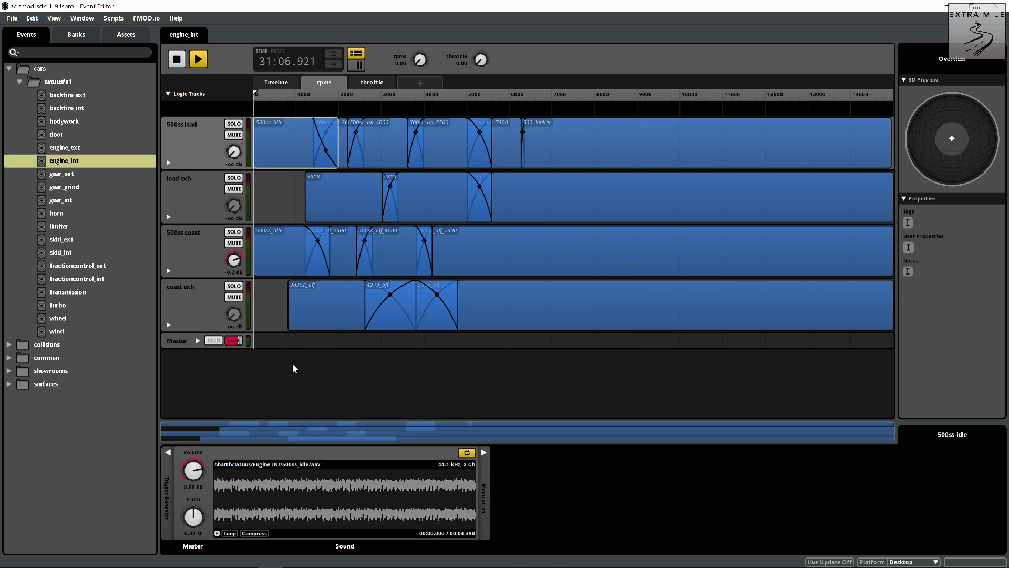
{"action": "left_click", "coordinate": [217, 533]}
{"action": "left_click", "coordinate": [217, 534]}
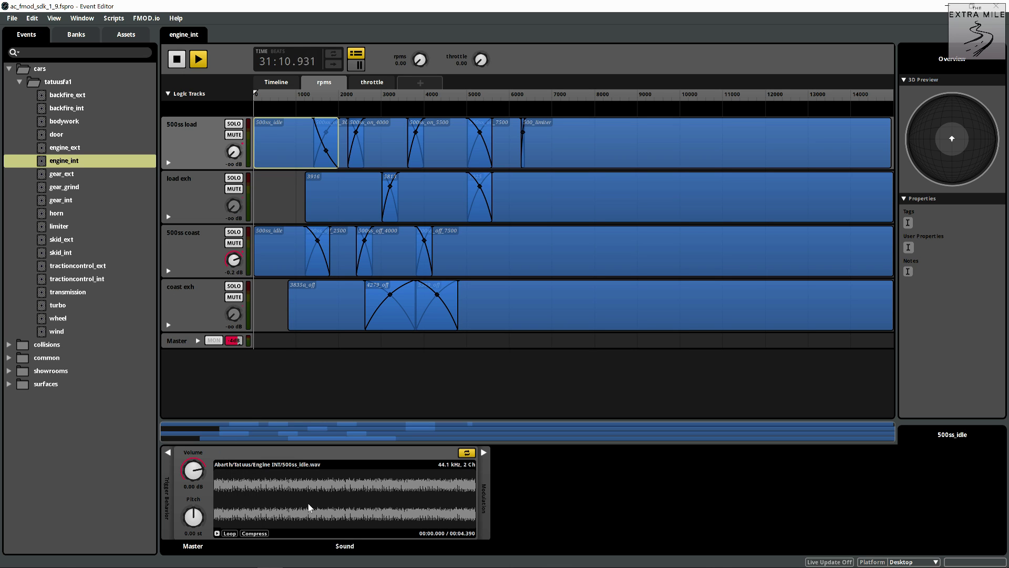